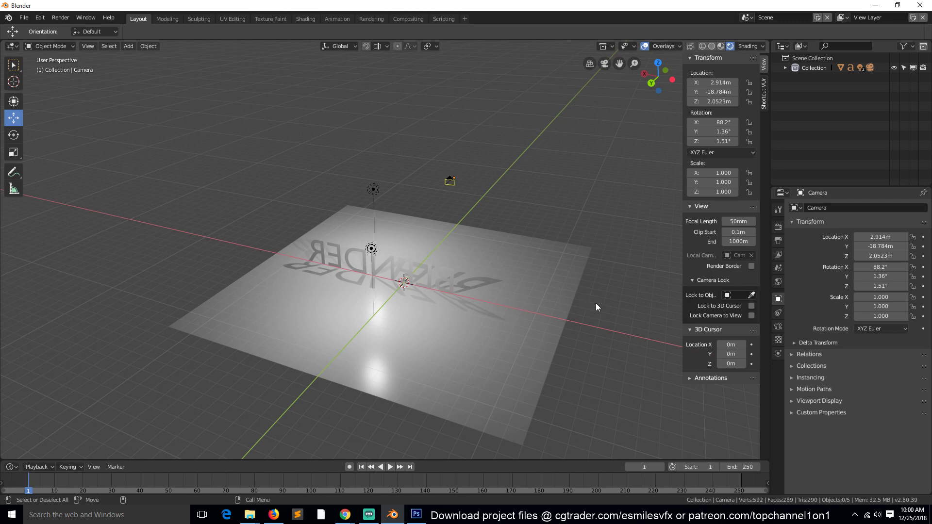
# Switch to Firefox, close the three model and designer profile tabs, and open a new tab.
pyautogui.click(274, 515)
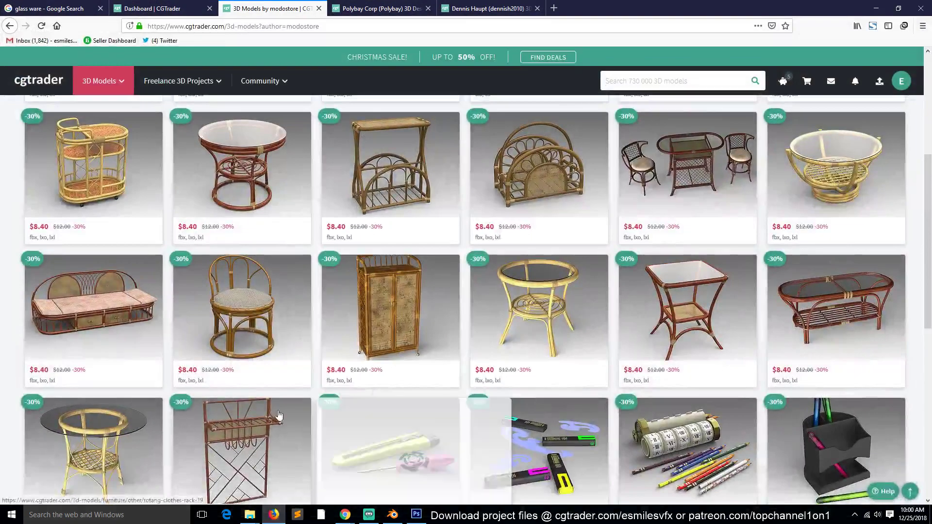
pyautogui.click(319, 8)
pyautogui.click(318, 9)
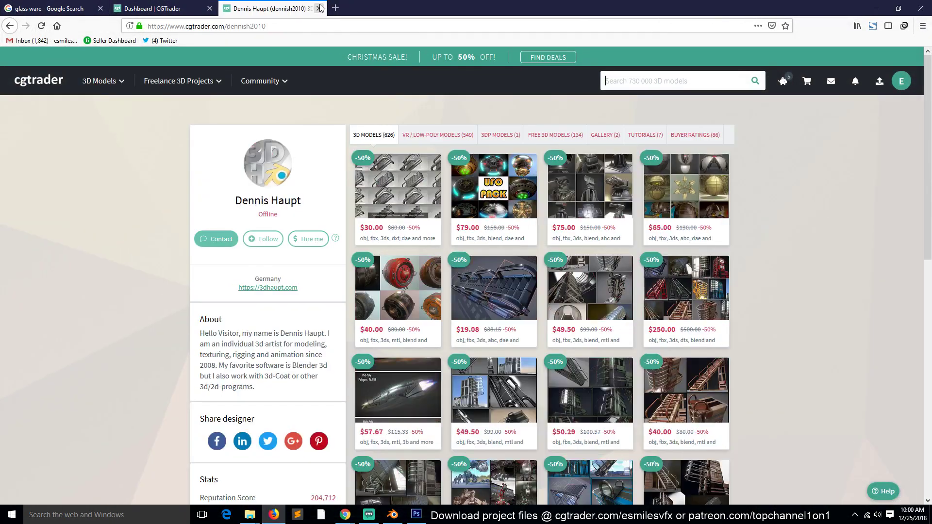
pyautogui.click(318, 8)
pyautogui.click(226, 8)
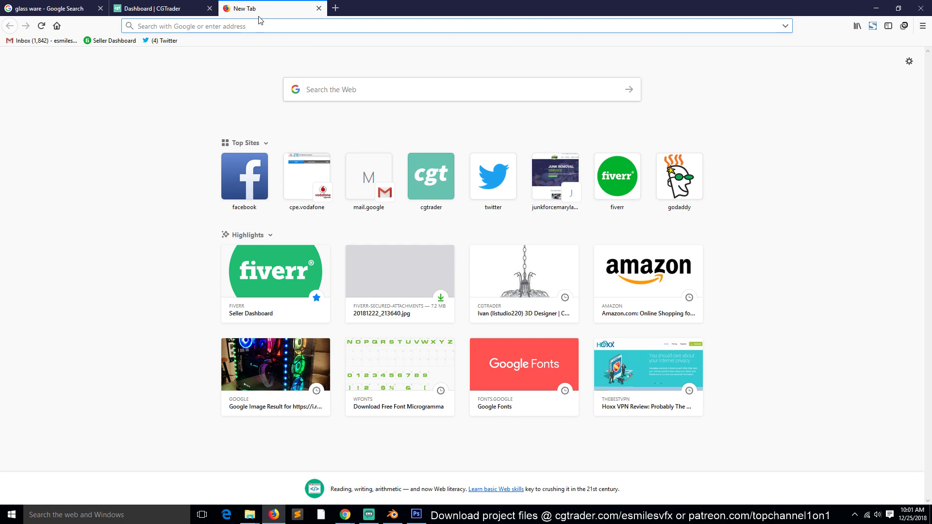
# Search Google for "usb cabble" and show the image results.
pyautogui.write('usb cabble')
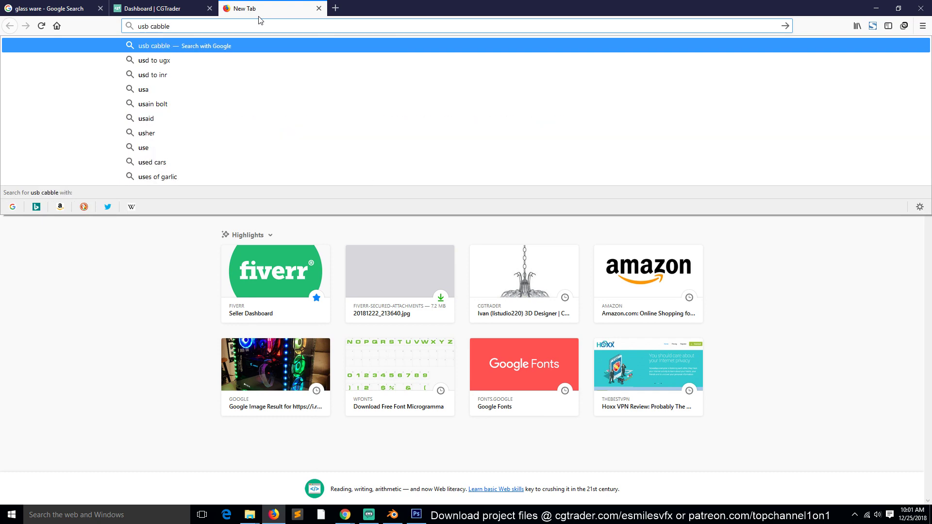
pyautogui.press('Return')
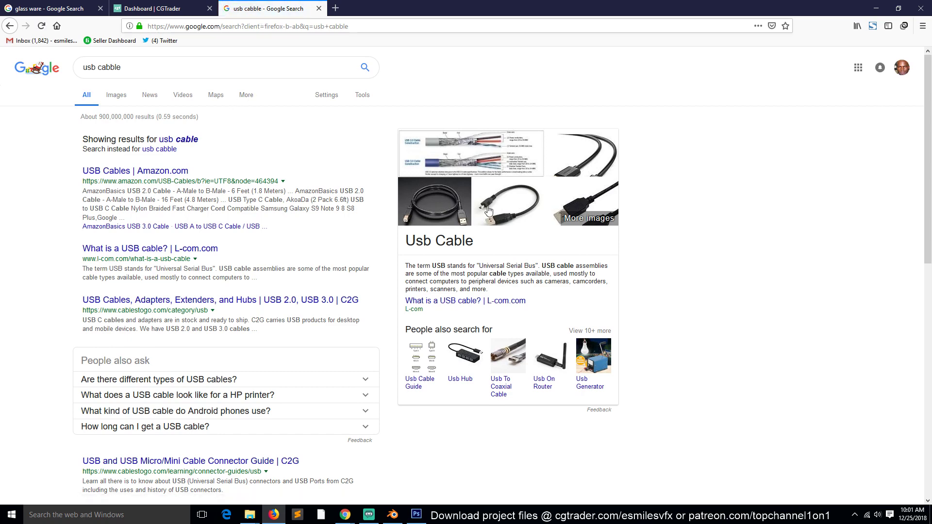
pyautogui.click(119, 97)
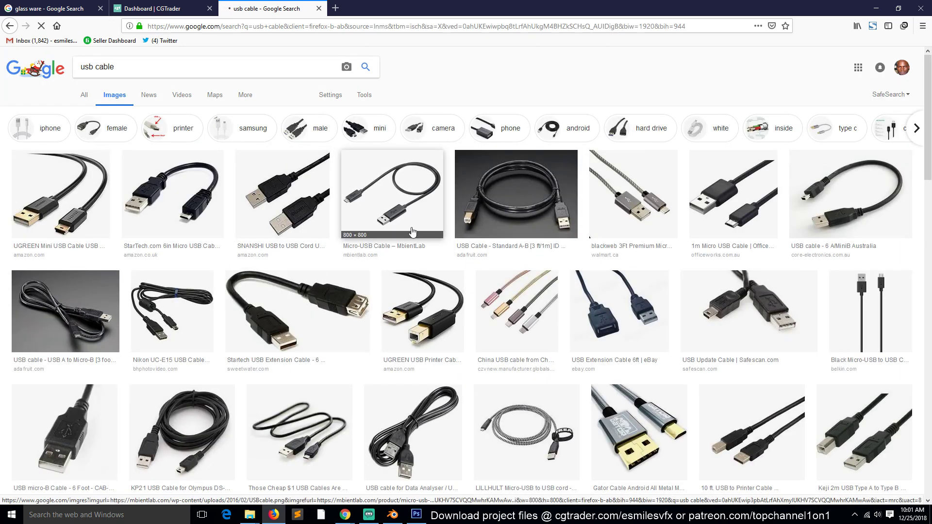
# Save the MbientLab Micro-USB Cable picture to the Downloads folder as USBcable.
pyautogui.click(396, 196)
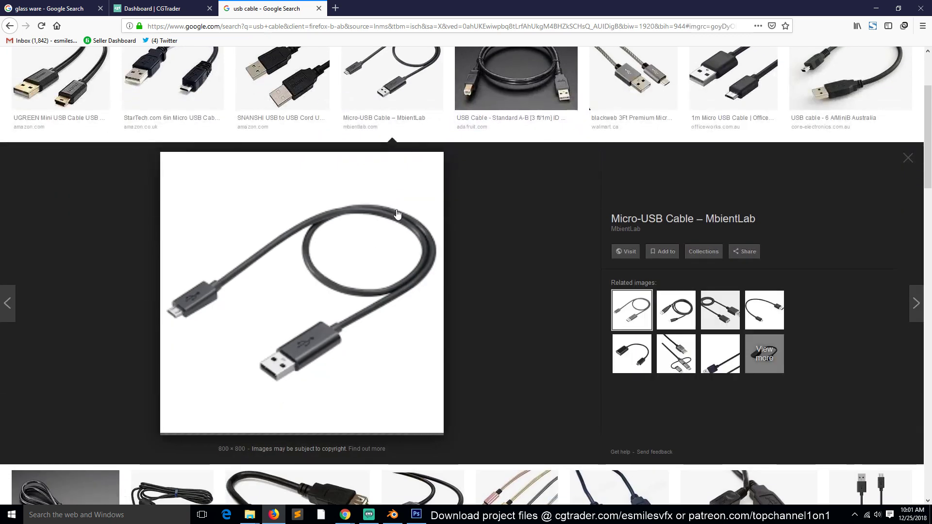
pyautogui.rightClick(377, 200)
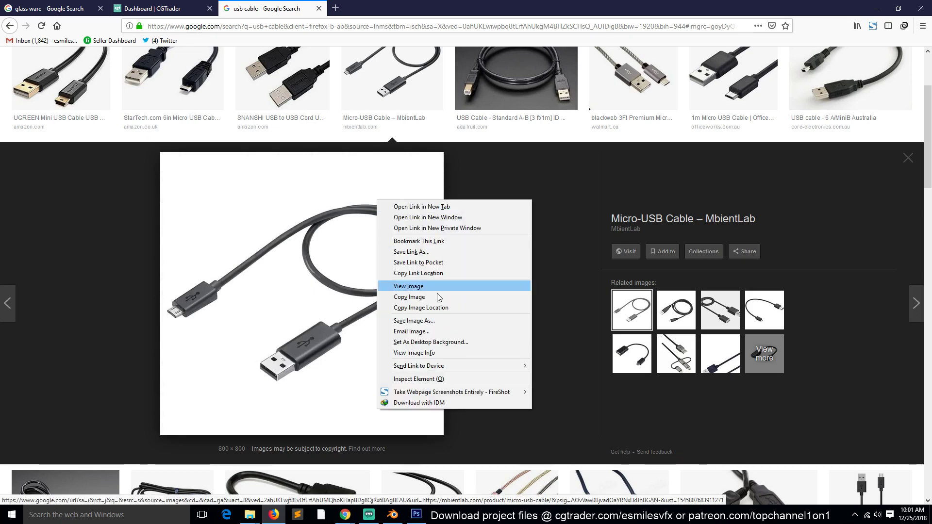
pyautogui.click(406, 322)
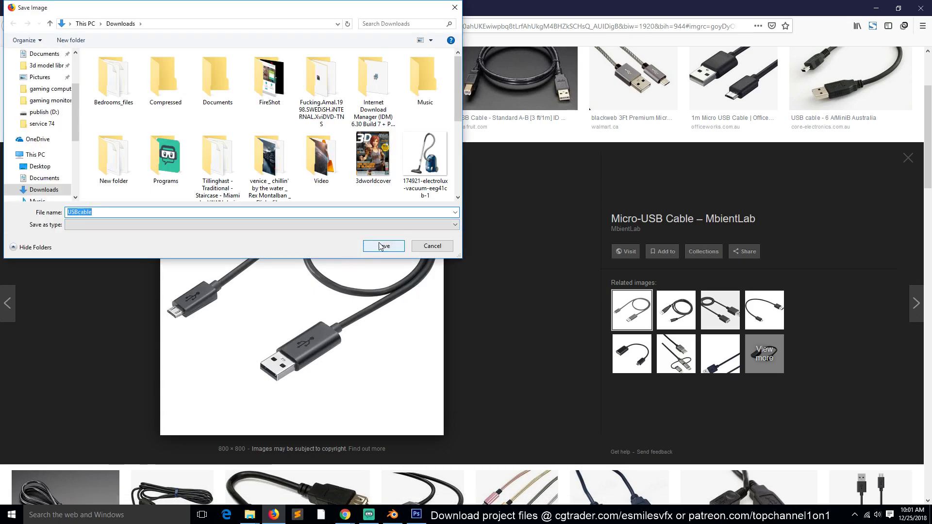
pyautogui.click(383, 246)
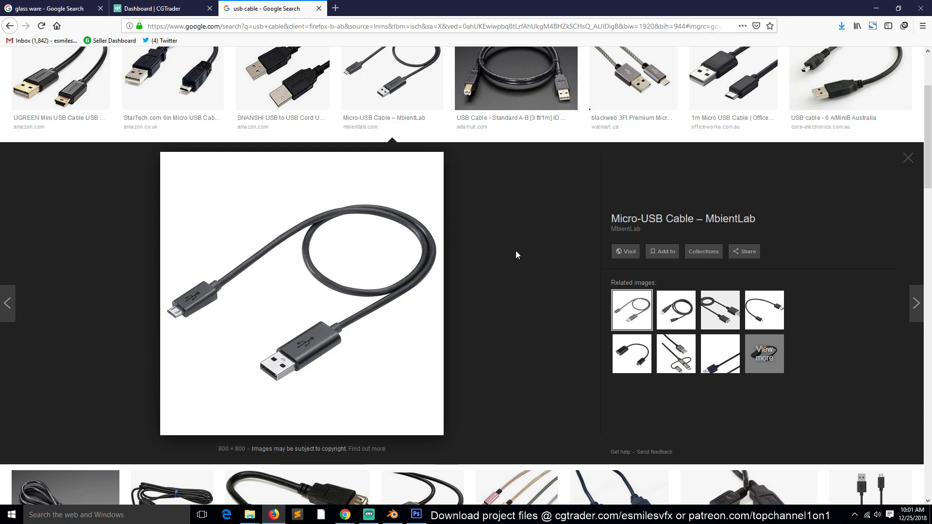
# Switch to Blender and start a new file with the default cube scene.
pyautogui.click(394, 514)
pyautogui.hotkey('ctrl', 'n')
pyautogui.click(455, 107)
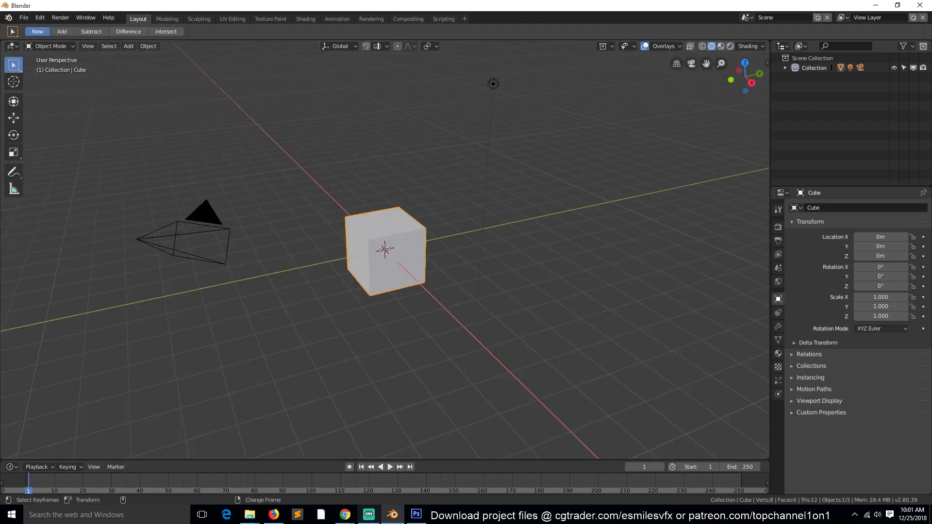
# Switch to Firefox and open the Downloads folder containing the saved USBcable image.
pyautogui.click(274, 515)
pyautogui.click(842, 25)
pyautogui.click(833, 46)
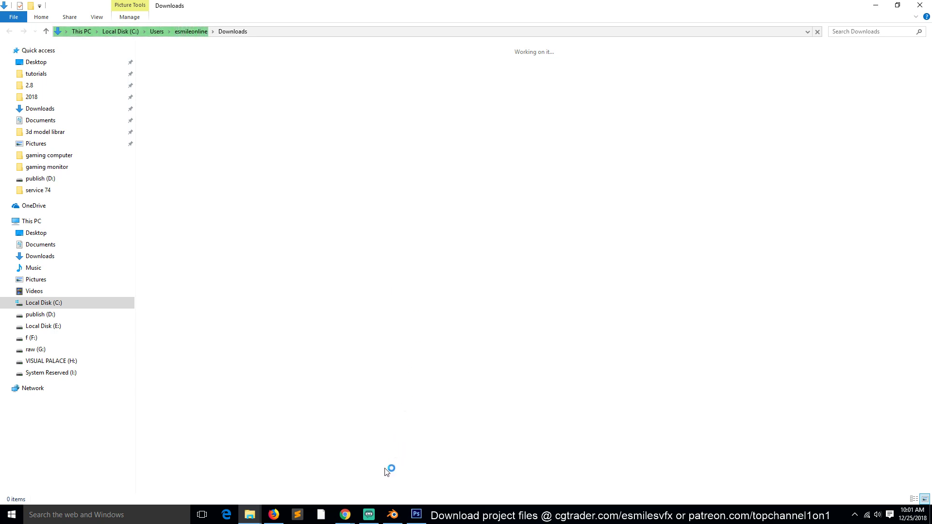
# Return to Blender, start the Shortcut VUr key display, and deselect the cube.
pyautogui.click(393, 514)
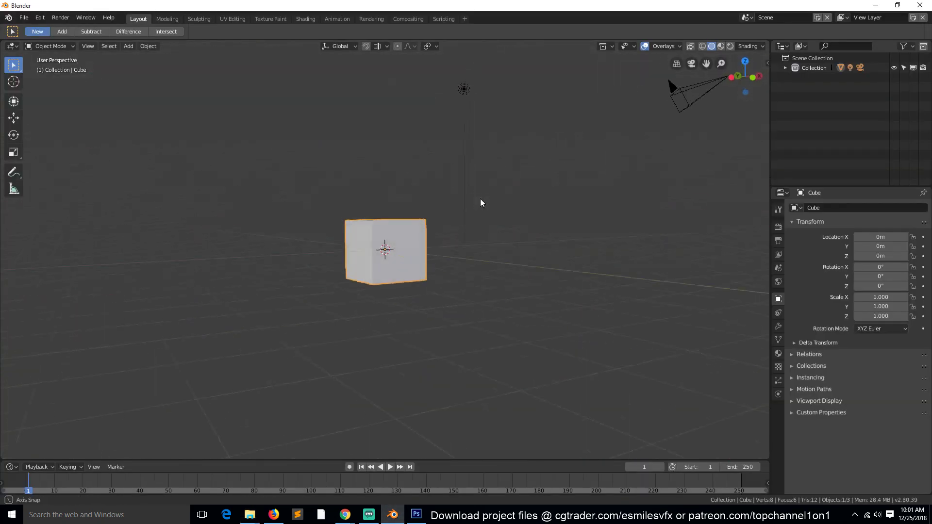
pyautogui.moveTo(450, 204); pyautogui.dragTo(306, 232, button='middle')
pyautogui.moveTo(422, 297); pyautogui.dragTo(603, 220, button='middle')
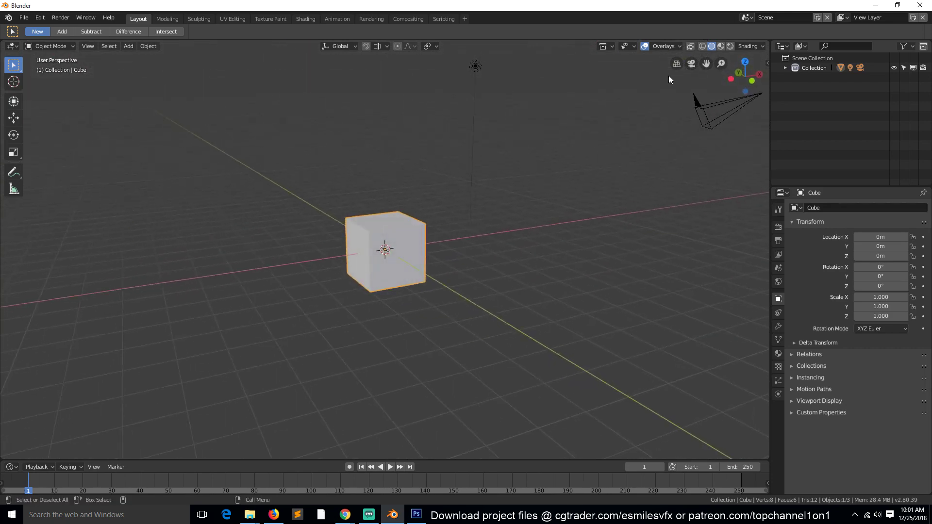
pyautogui.press('n')
pyautogui.click(761, 86)
pyautogui.click(712, 73)
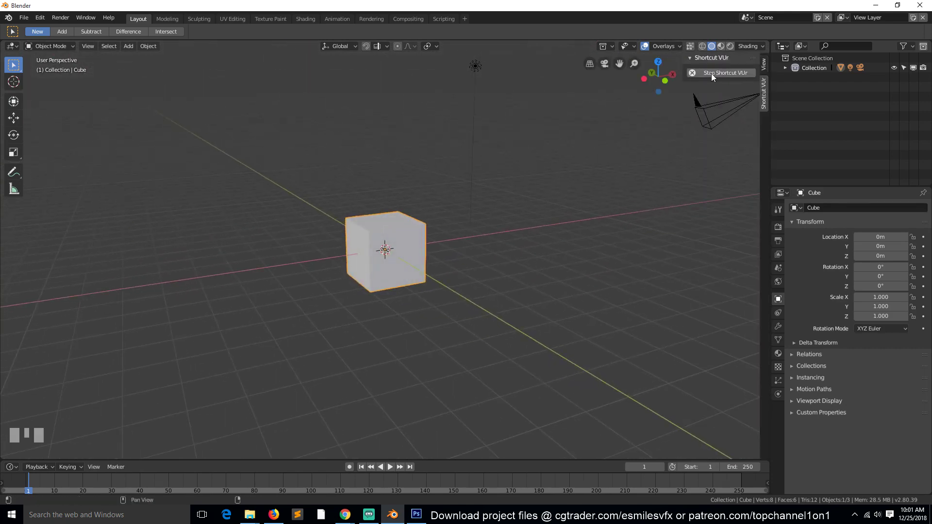
pyautogui.moveTo(163, 359); pyautogui.dragTo(267, 295)
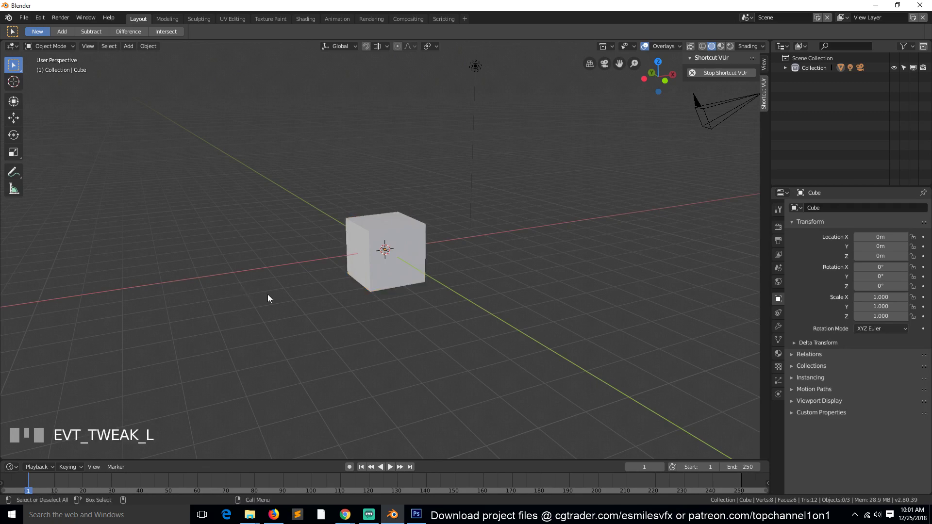
# Bring the USBcable image from the Downloads folder into the Blender scene as a reference image beside the cube.
pyautogui.press('`')
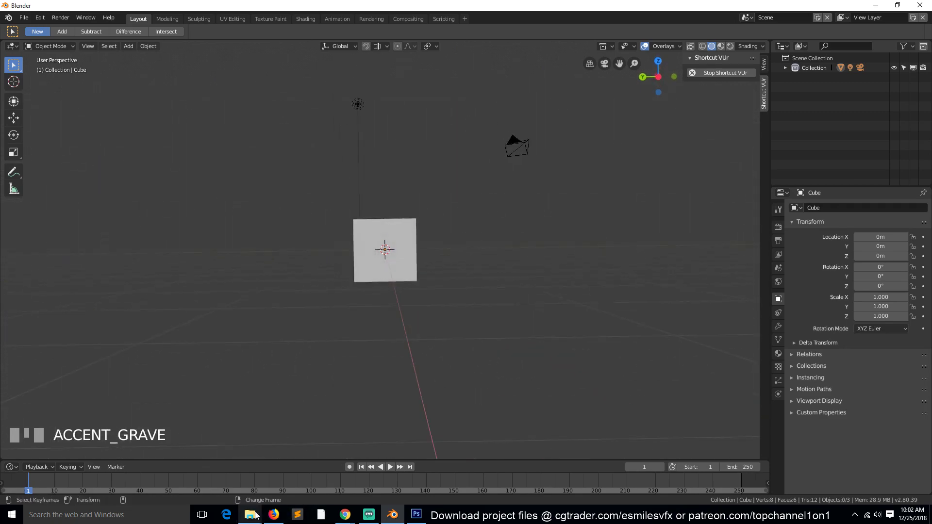
pyautogui.moveTo(258, 515)
pyautogui.click(335, 466)
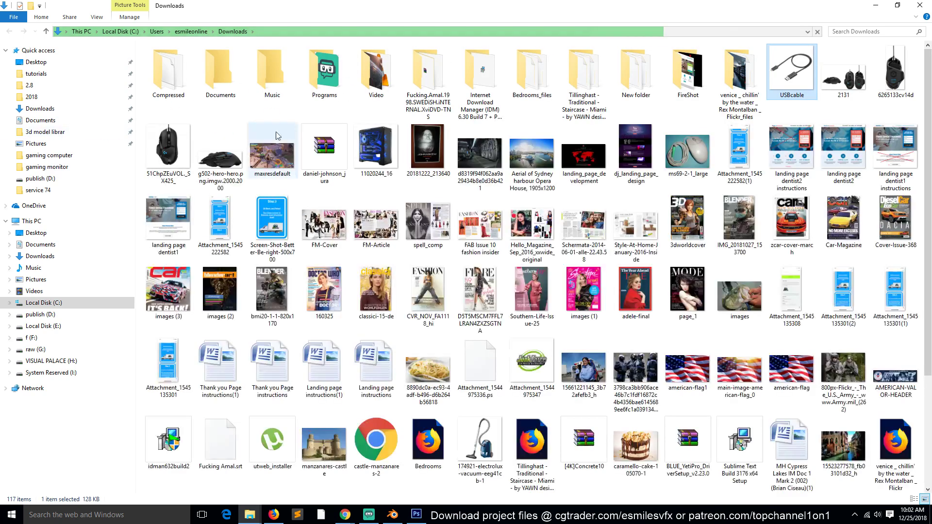
pyautogui.moveTo(792, 80); pyautogui.dragTo(577, 222)
pyautogui.moveTo(447, 210); pyautogui.dragTo(497, 275, button='middle')
pyautogui.press('`')
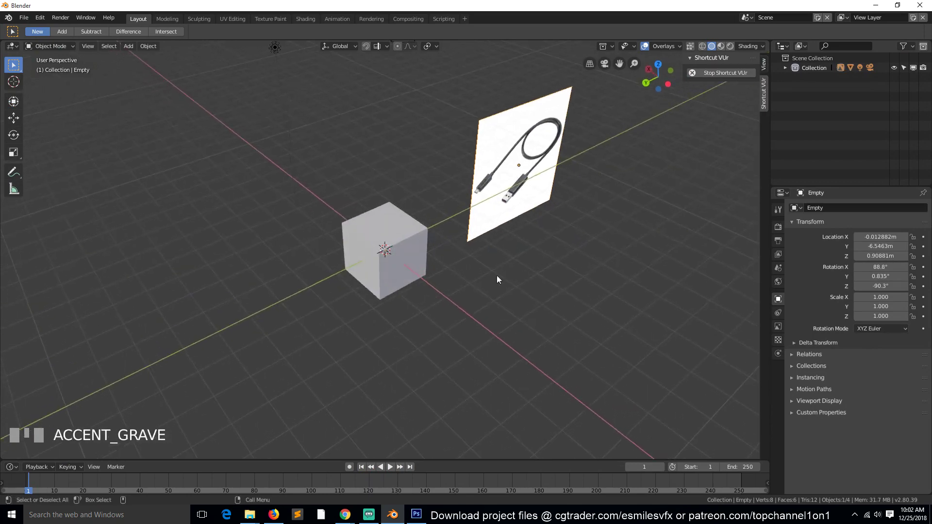
# Add the USBcable image from Downloads a second time from a different view angle, placing it on the cube's other side.
pyautogui.press('KP_1')
pyautogui.press('KP_3')
pyautogui.scroll(-3, 380, 258)
pyautogui.press('`')
pyautogui.moveTo(379, 258); pyautogui.dragTo(438, 252, button='middle')
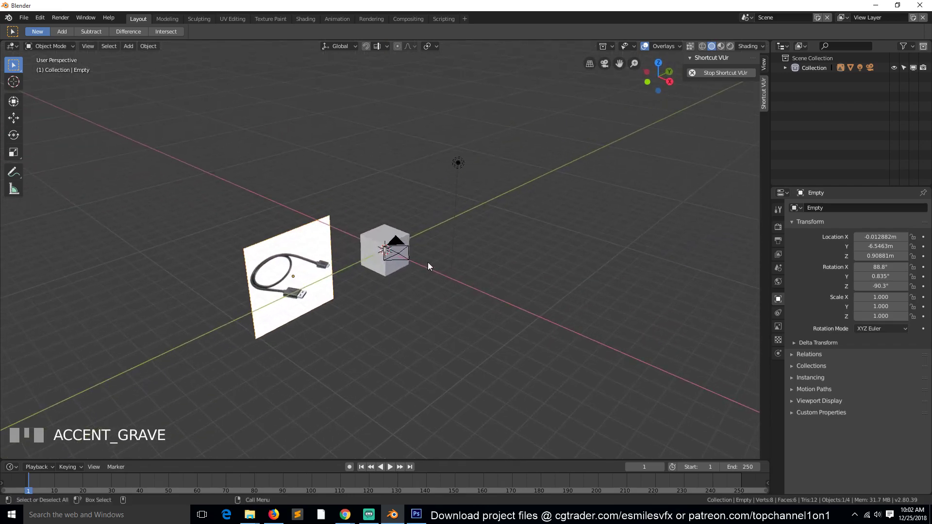
pyautogui.click(249, 515)
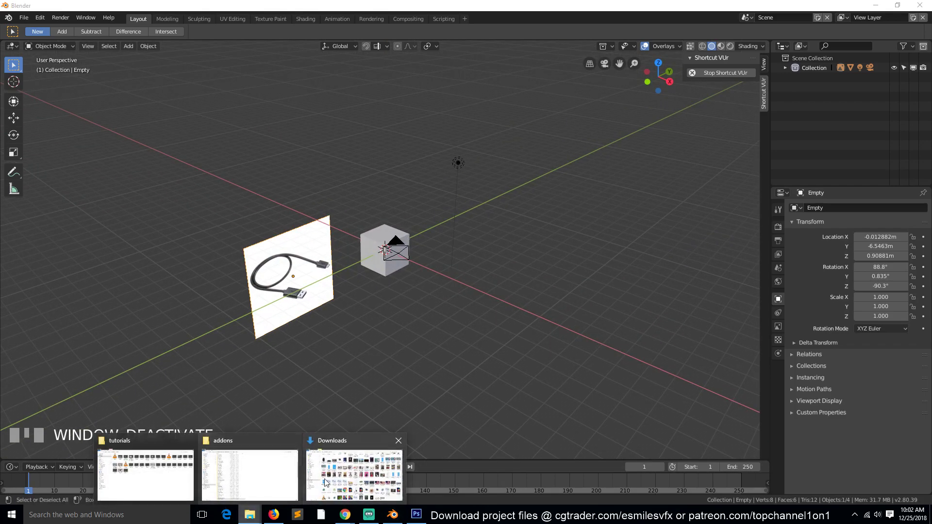
pyautogui.click(336, 466)
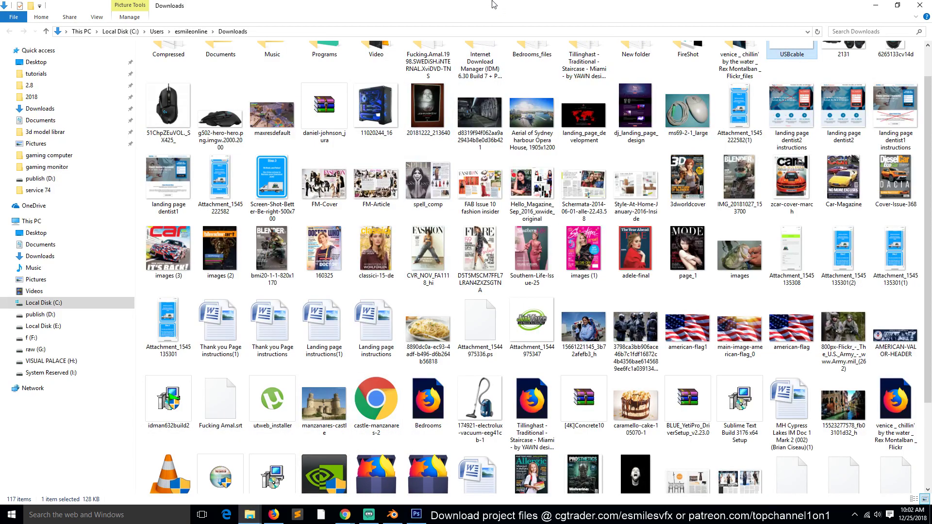
pyautogui.moveTo(495, 5); pyautogui.dragTo(299, 151)
pyautogui.moveTo(473, 257); pyautogui.dragTo(634, 193)
pyautogui.hotkey('shift', '`')
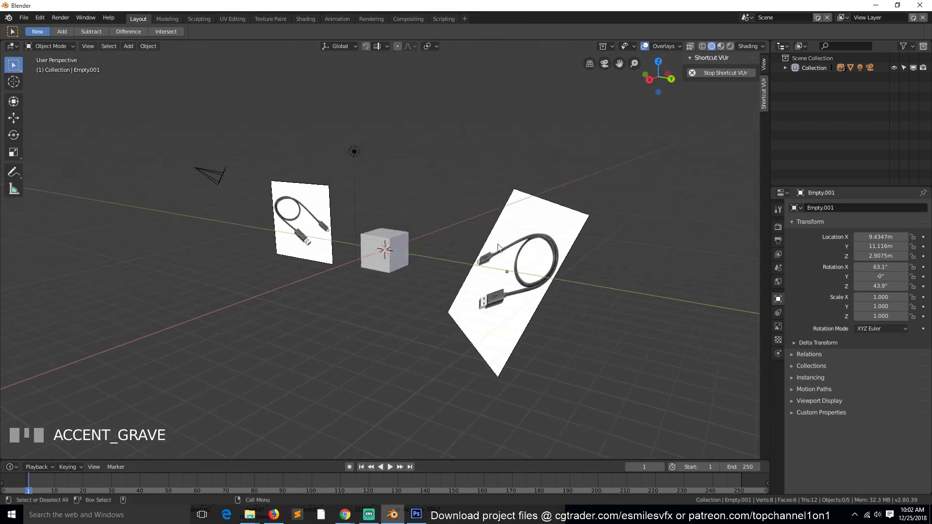
# Select the second, tilted USB cable image and display its transform properties in the viewport.
pyautogui.click(520, 278)
pyautogui.click(766, 67)
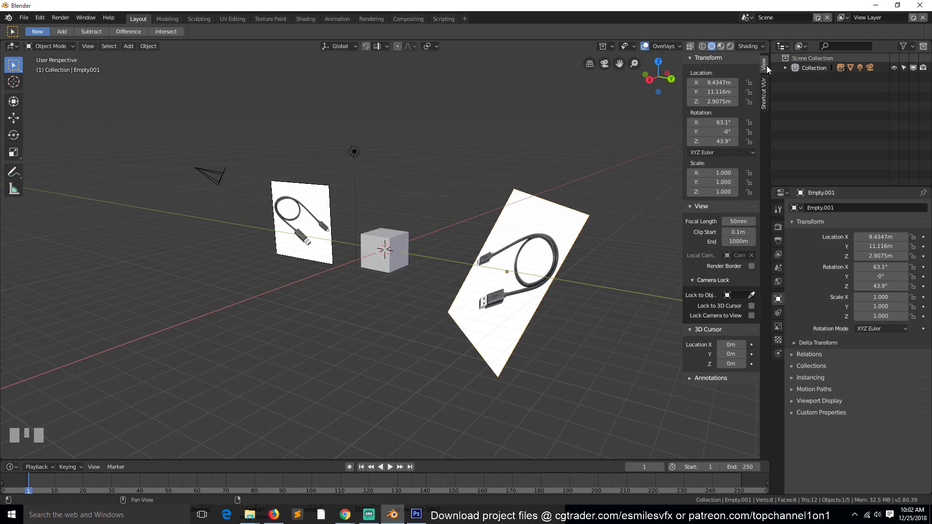
pyautogui.press('n')
pyautogui.press('n')
pyautogui.press('n')
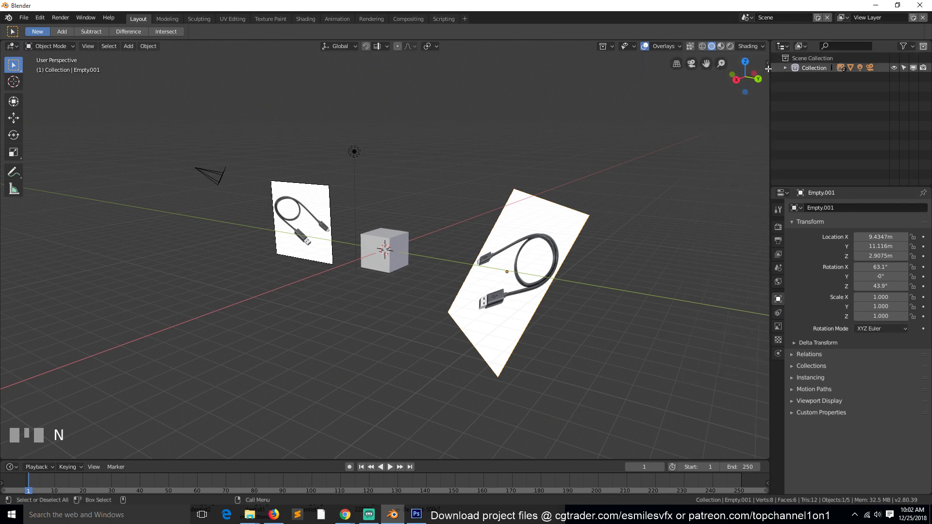
pyautogui.click(766, 61)
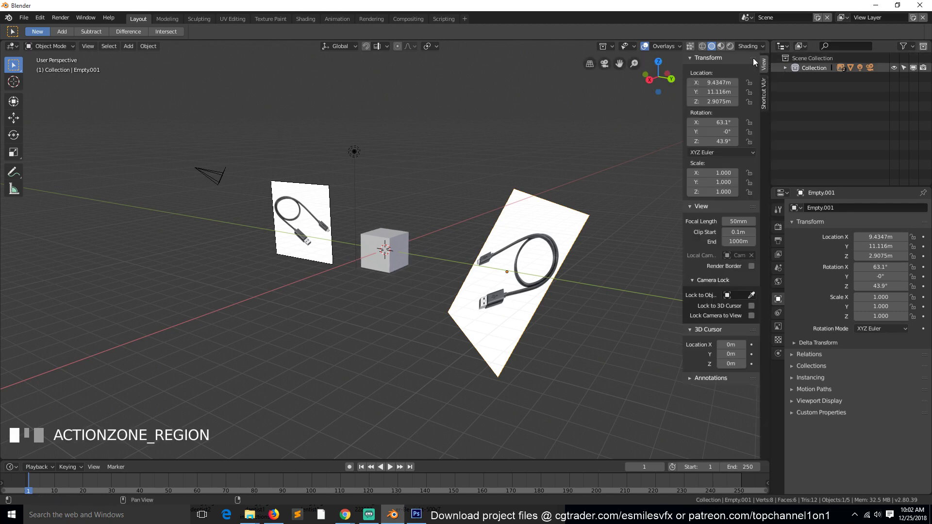
# Try setting the tilted image's X and Z rotation to 0°, and undo the change.
pyautogui.click(720, 122)
pyautogui.write('0')
pyautogui.press('Return')
pyautogui.click(724, 141)
pyautogui.press('Return')
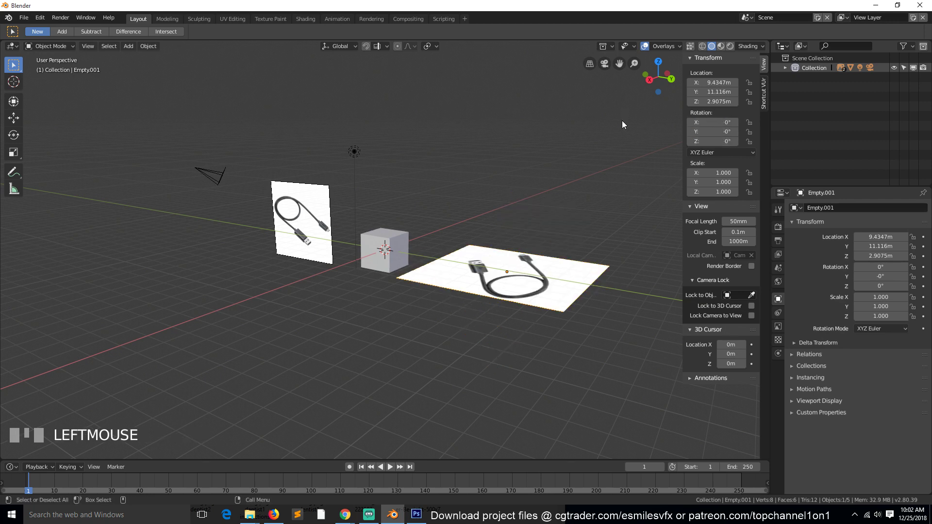
pyautogui.hotkey('ctrl', 'z')
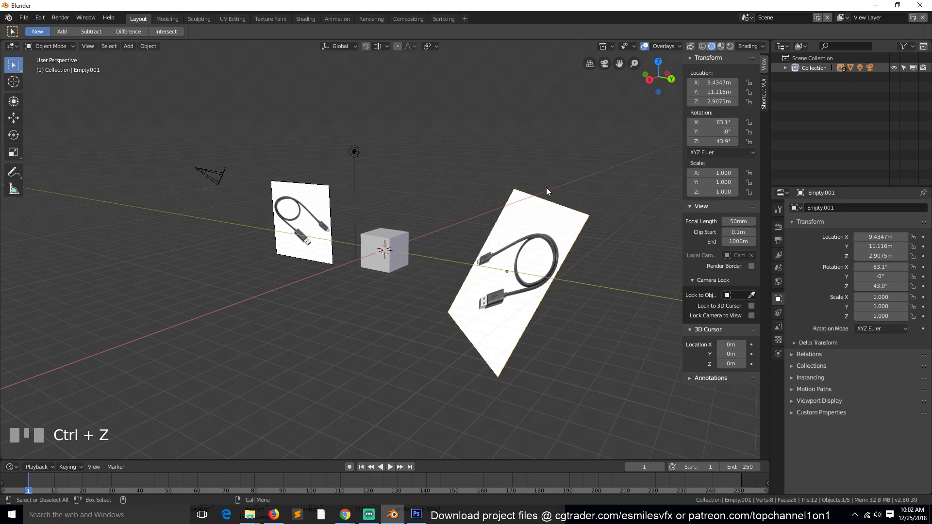
# Clear the rotation and location of the second USB cable image so it lies flat at the world origin.
pyautogui.hotkey('alt', 'r')
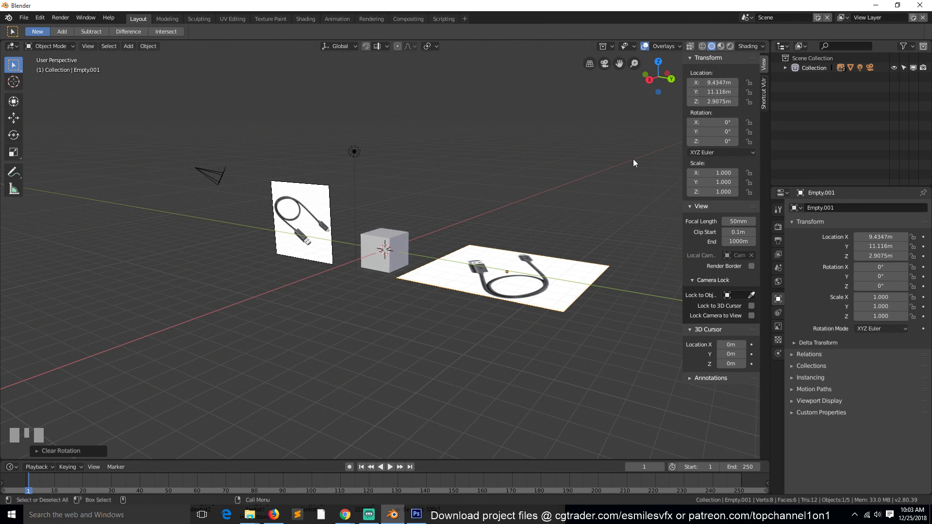
pyautogui.hotkey('alt', 'g')
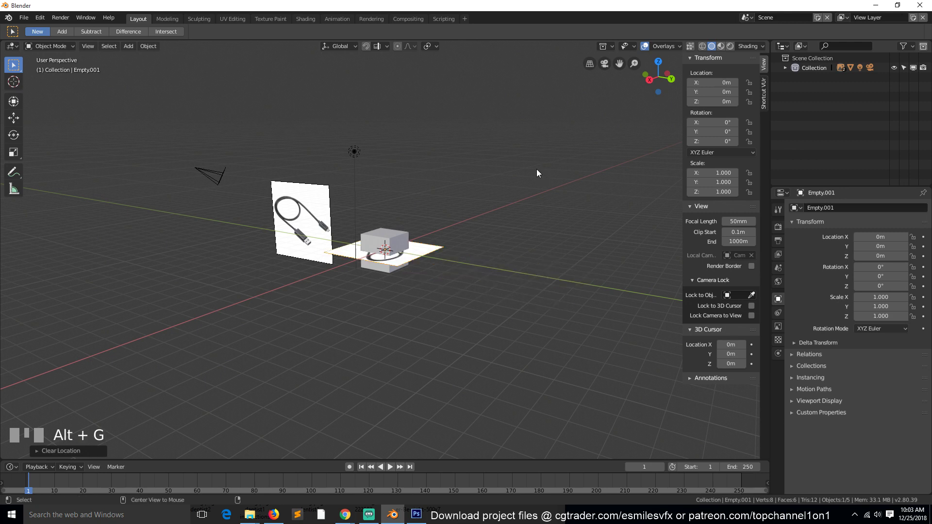
# Try moving the flat image to about X -7.33 m, Y 7.63 m, Z 6.67 m, and clear its location again.
pyautogui.press('g')
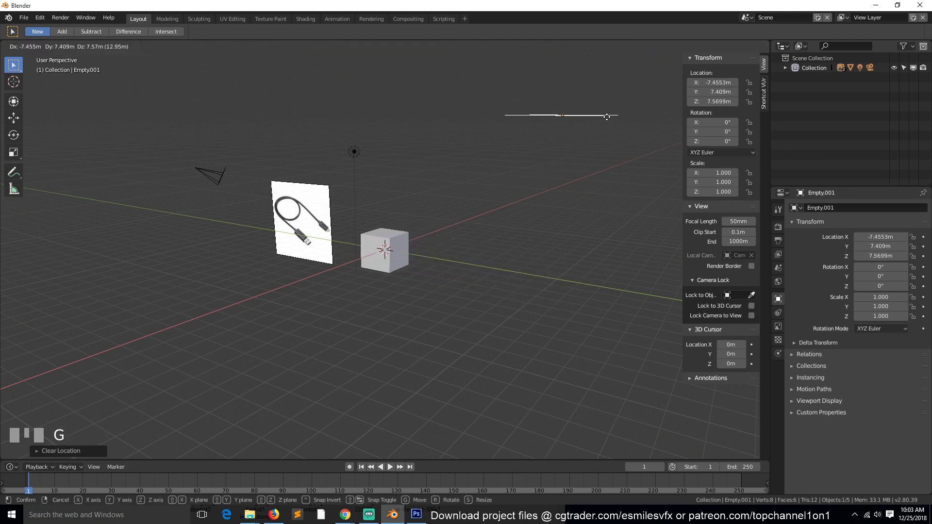
pyautogui.click(605, 135)
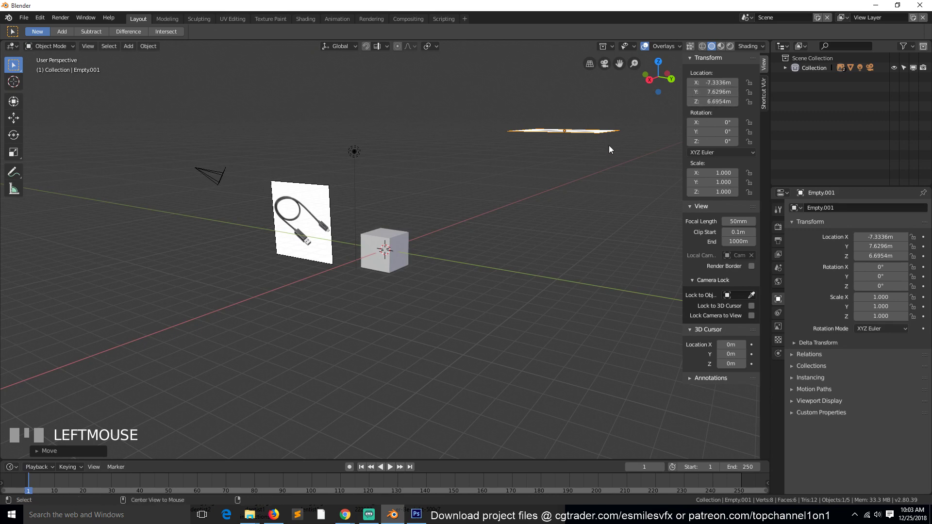
pyautogui.hotkey('alt', 'g')
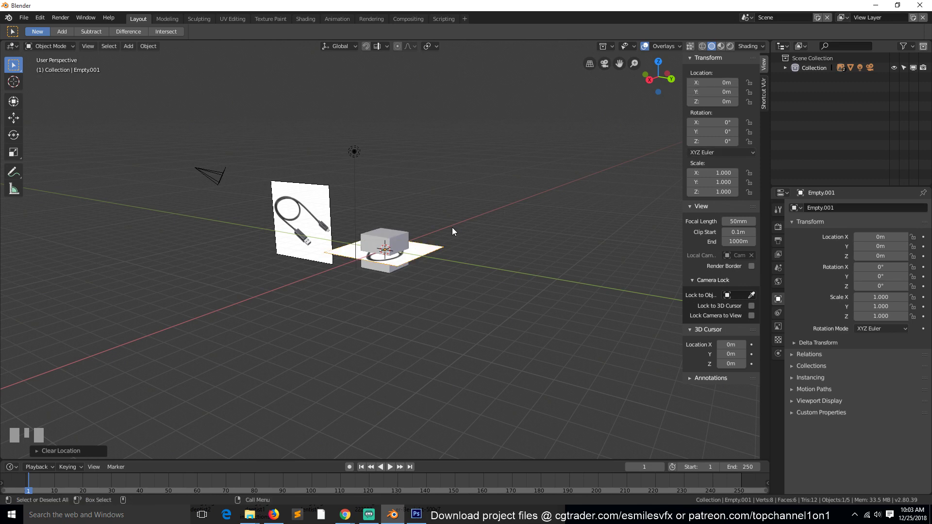
# Try scaling the default cube up to about 6.66 on all axes, and clear its scale again.
pyautogui.click(406, 241)
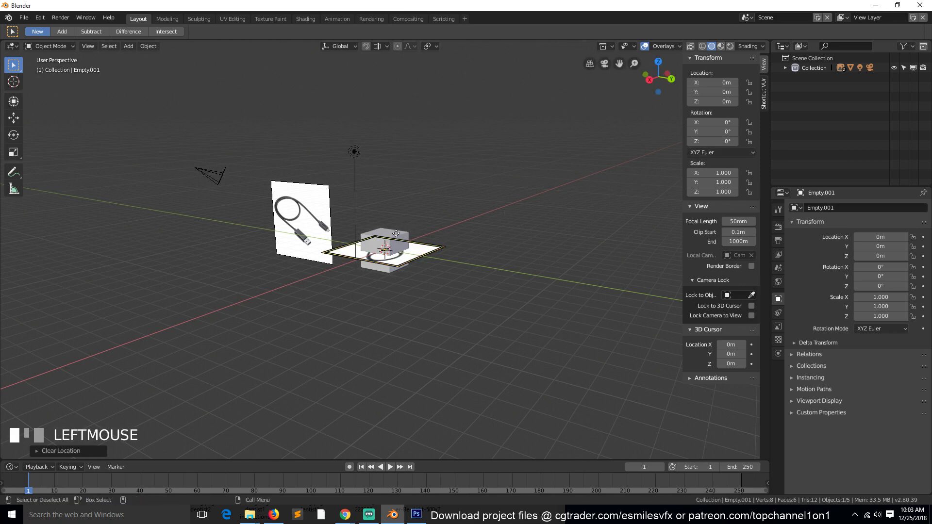
pyautogui.click(384, 239)
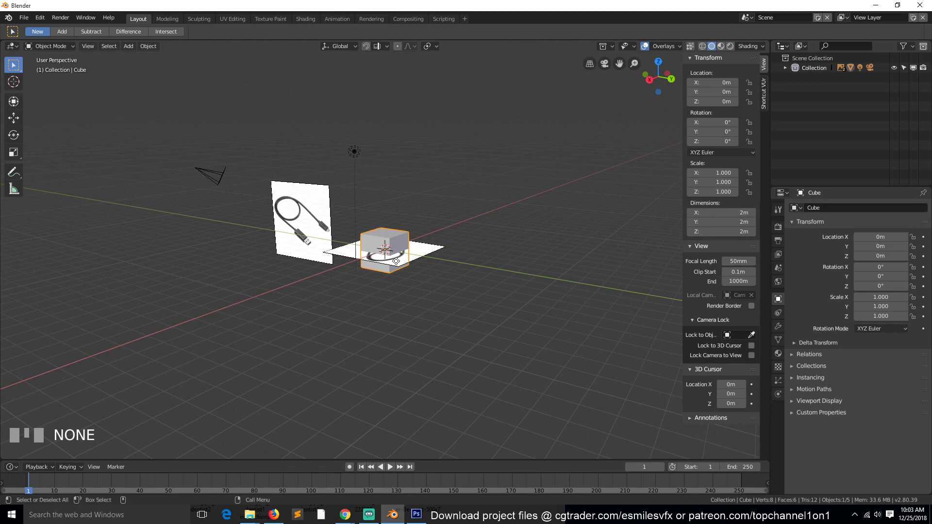
pyautogui.press('s')
pyautogui.click(562, 327)
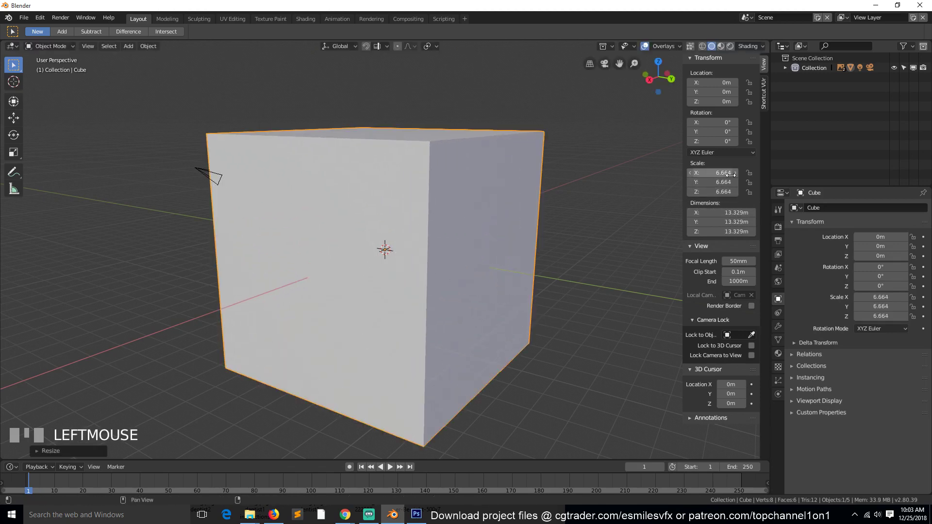
pyautogui.hotkey('alt', 's')
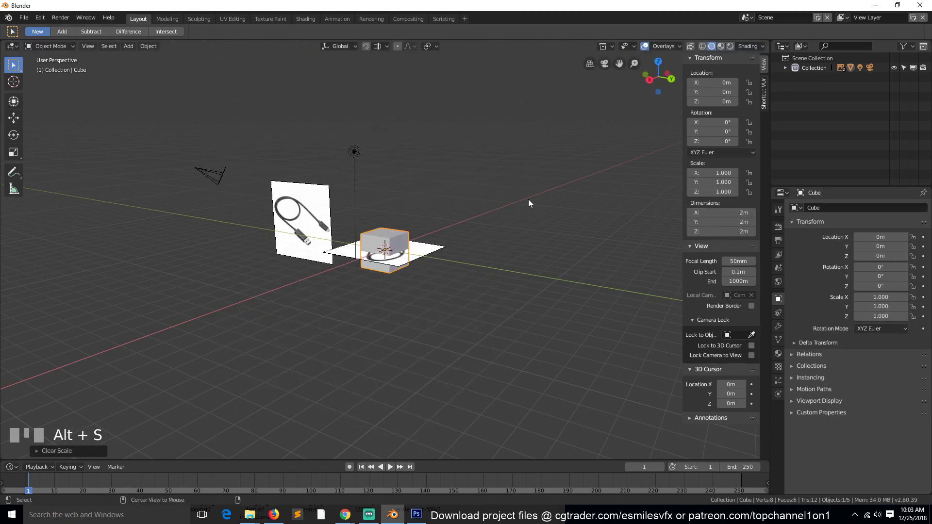
# Try raising the cube to about Z 2.59 m and scaling it to about 1.33, and clear its scale.
pyautogui.moveTo(562, 214); pyautogui.dragTo(447, 228, button='middle')
pyautogui.press('g')
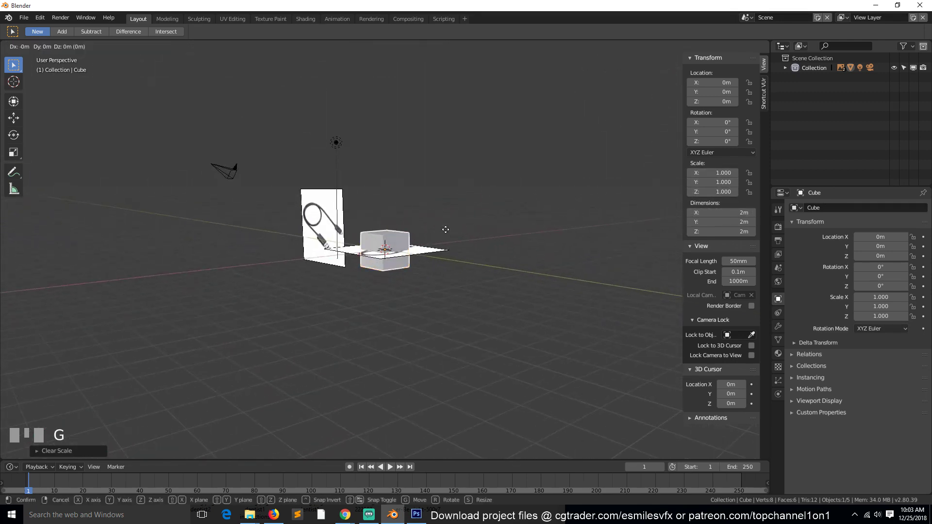
pyautogui.press('z')
pyautogui.click(483, 202)
pyautogui.press('s')
pyautogui.click(568, 250)
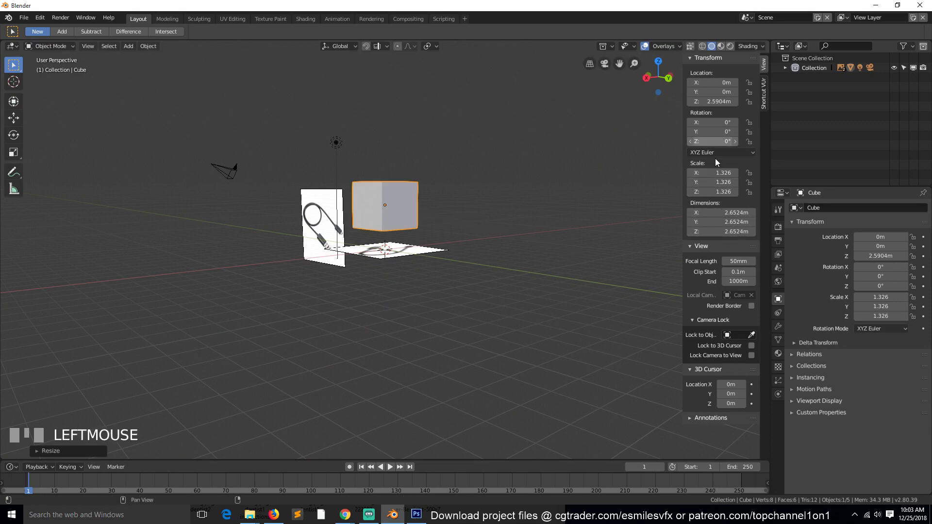
pyautogui.hotkey('alt', 's')
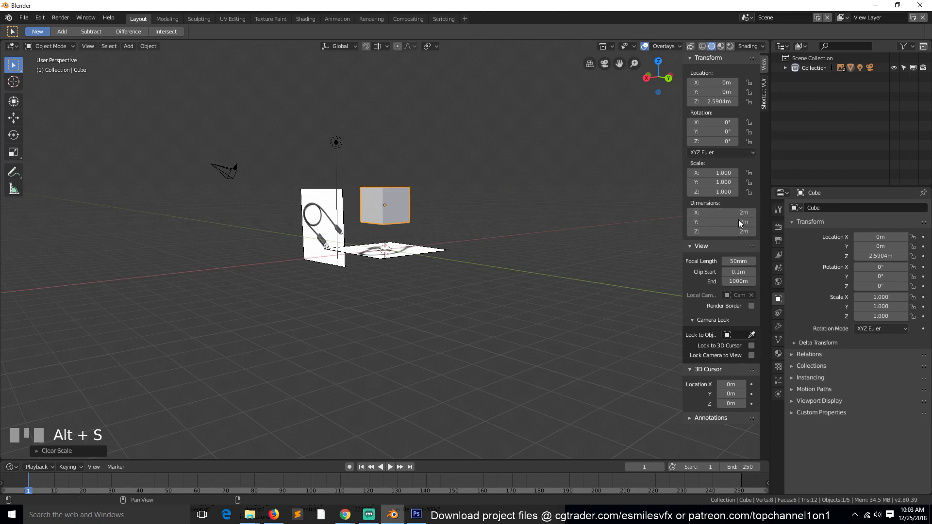
# Delete the default cube and the flat USB cable image at the origin.
pyautogui.press('`')
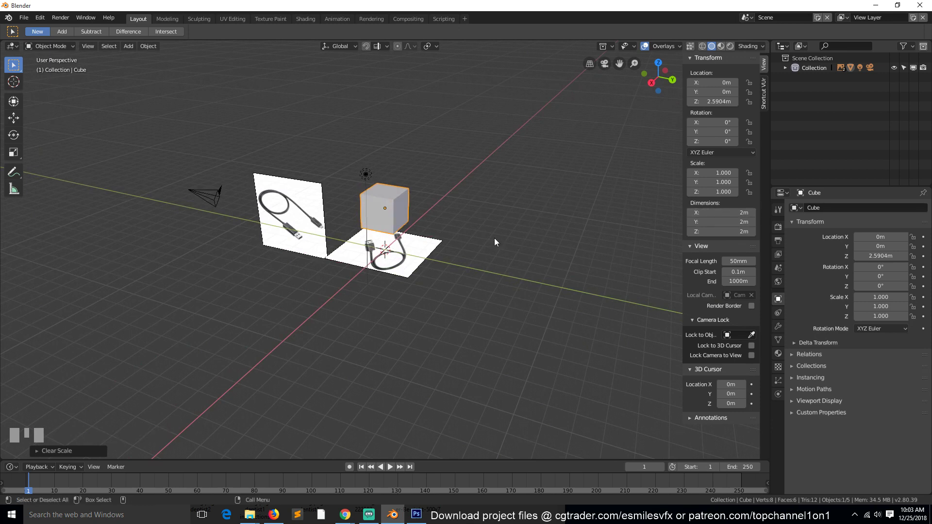
pyautogui.press('x')
pyautogui.click(416, 204)
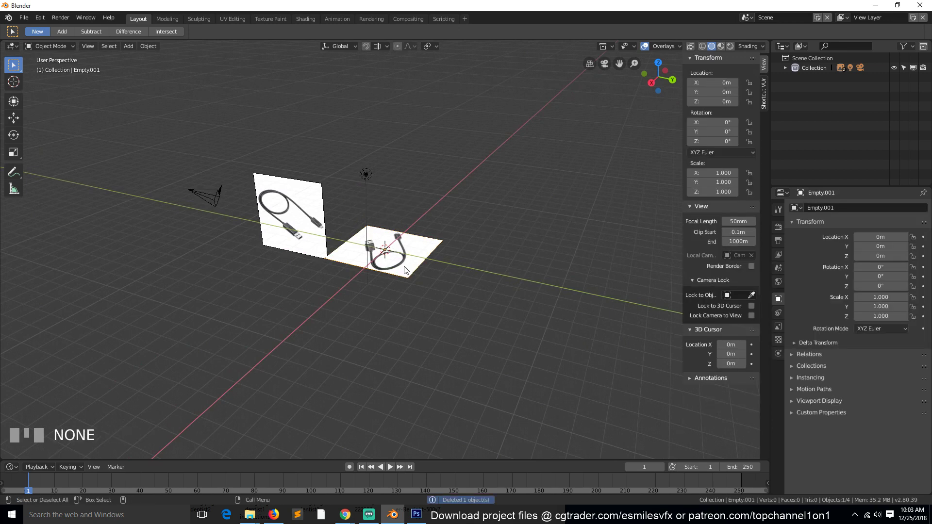
pyautogui.press('Delete')
# Move the upright cable image to about Y 5.84 m, Z 5.25 m in the right view and collapse the viewport's transform properties.
pyautogui.press('KP_1')
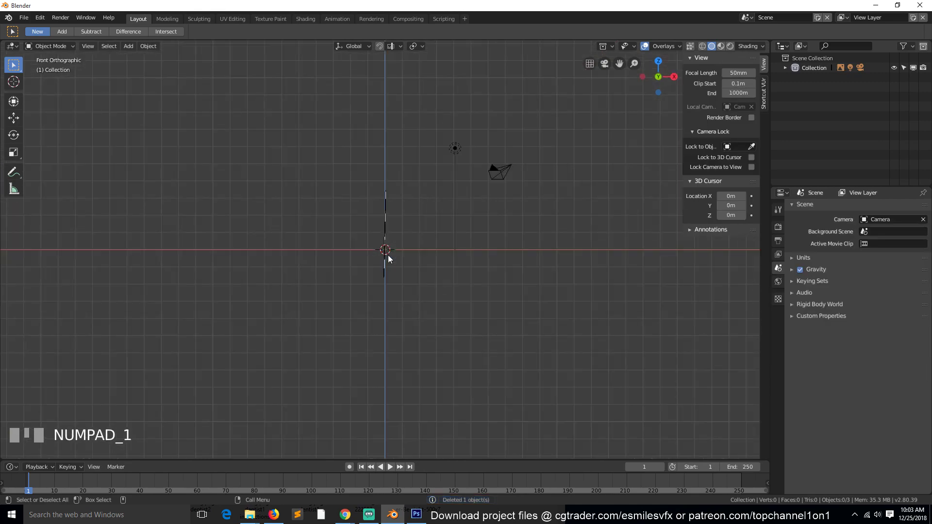
pyautogui.press('KP_3')
pyautogui.click(315, 214)
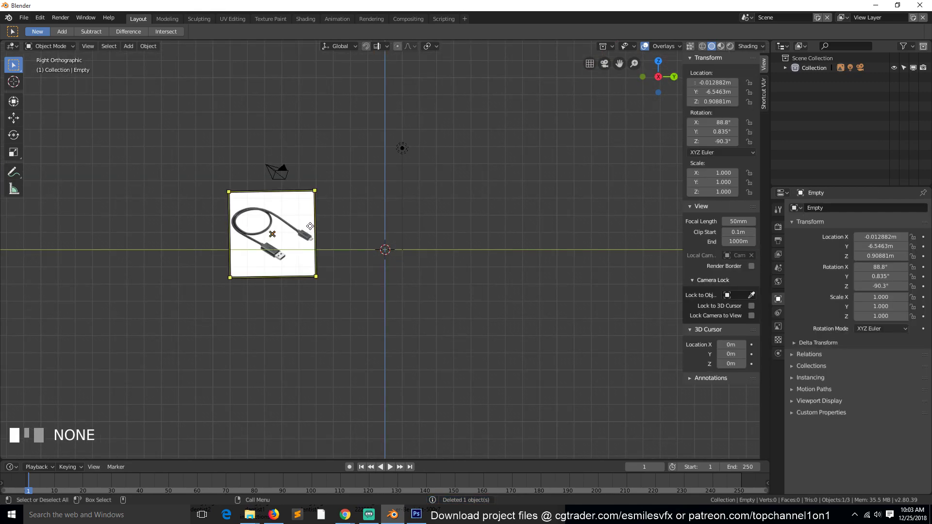
pyautogui.press('g')
pyautogui.click(533, 160)
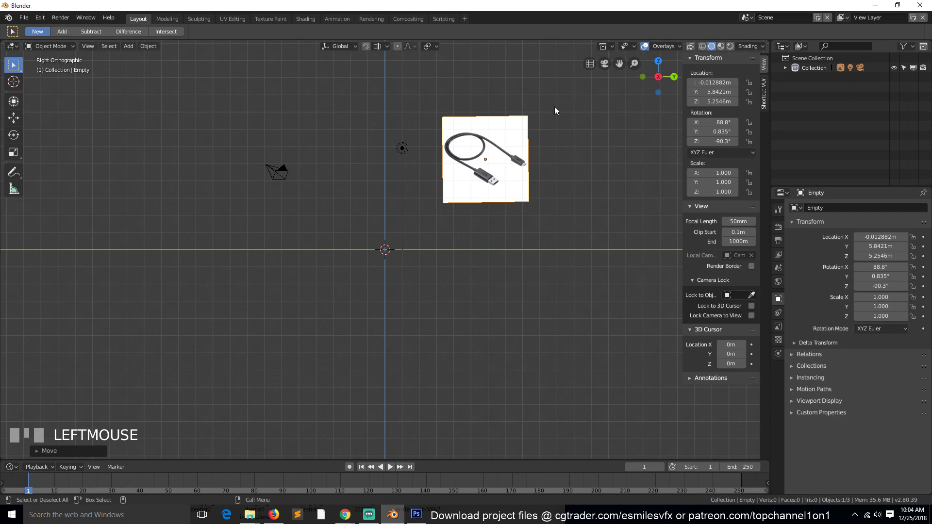
pyautogui.scroll(4, 554, 106)
pyautogui.moveTo(619, 64); pyautogui.dragTo(562, 212)
pyautogui.scroll(1, 572, 215)
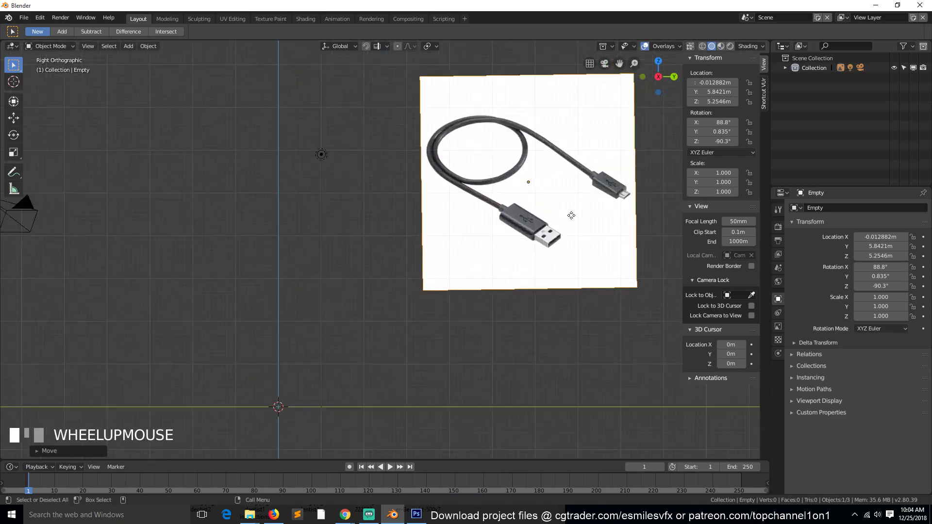
pyautogui.scroll(1, 571, 215)
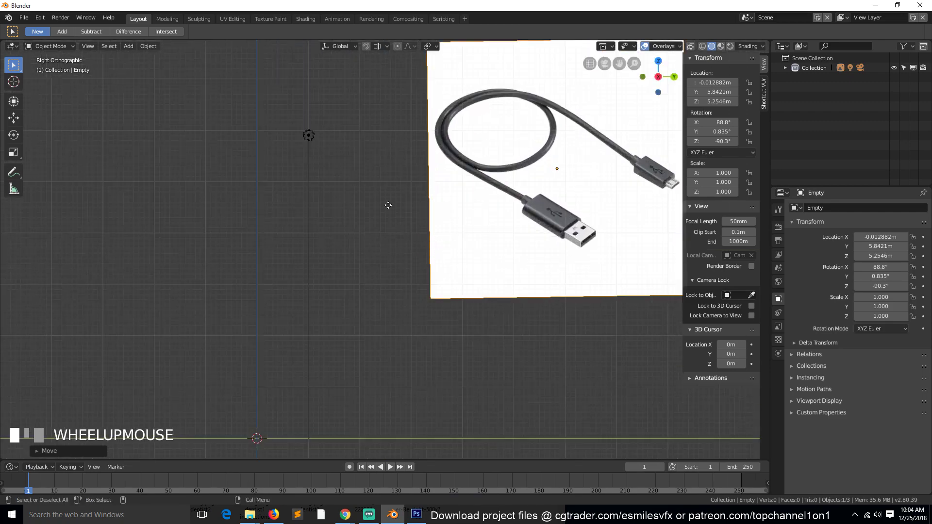
pyautogui.click(697, 58)
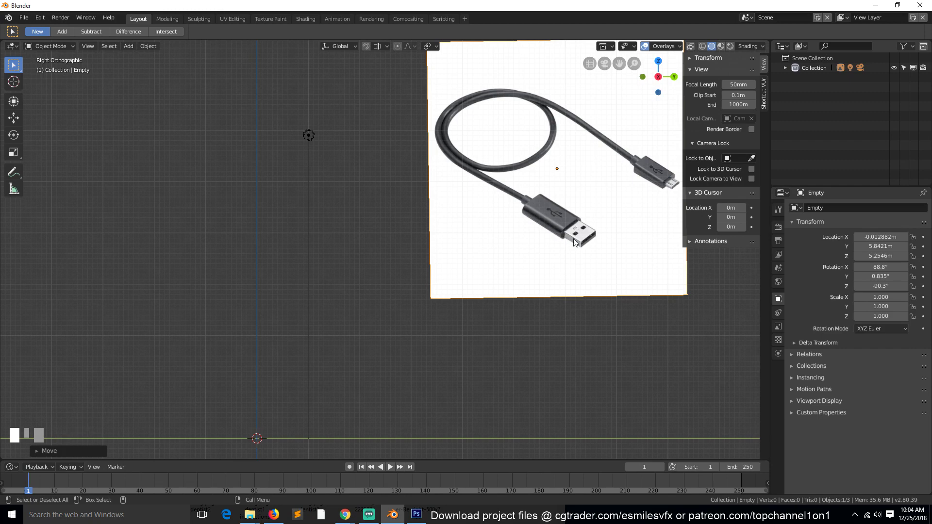
# Add a cube at the origin and flatten it along Z to a scale of about 0.32.
pyautogui.scroll(-1, 573, 238)
pyautogui.scroll(1, 563, 215)
pyautogui.scroll(-1, 534, 204)
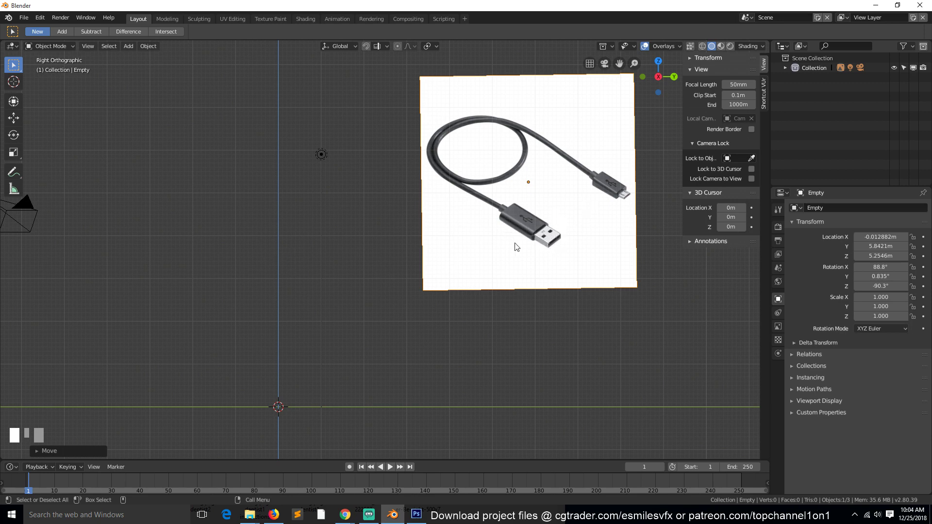
pyautogui.scroll(-2, 179, 282)
pyautogui.hotkey('shift', 'a')
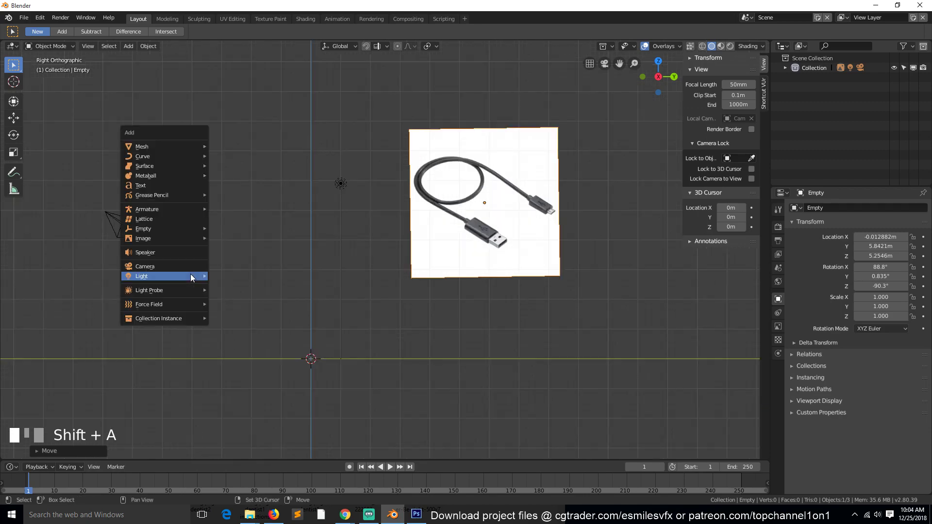
pyautogui.moveTo(170, 148)
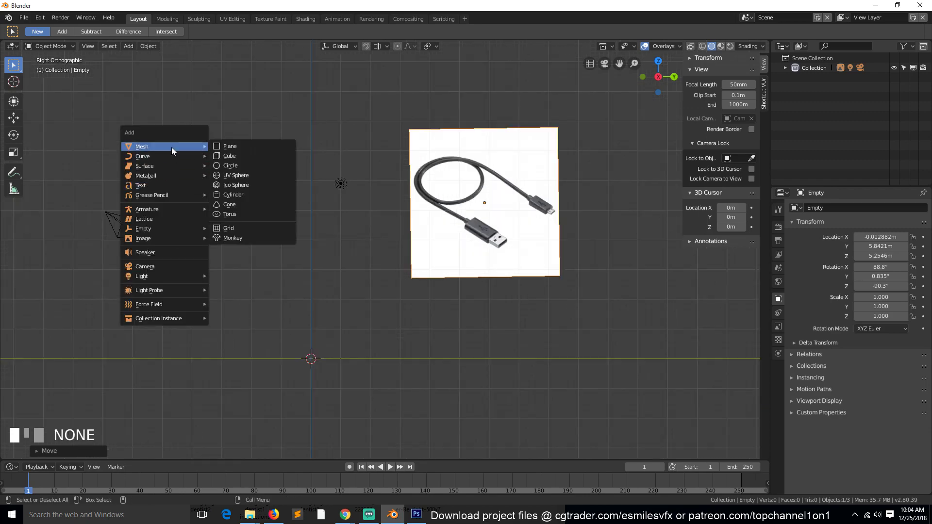
pyautogui.click(242, 157)
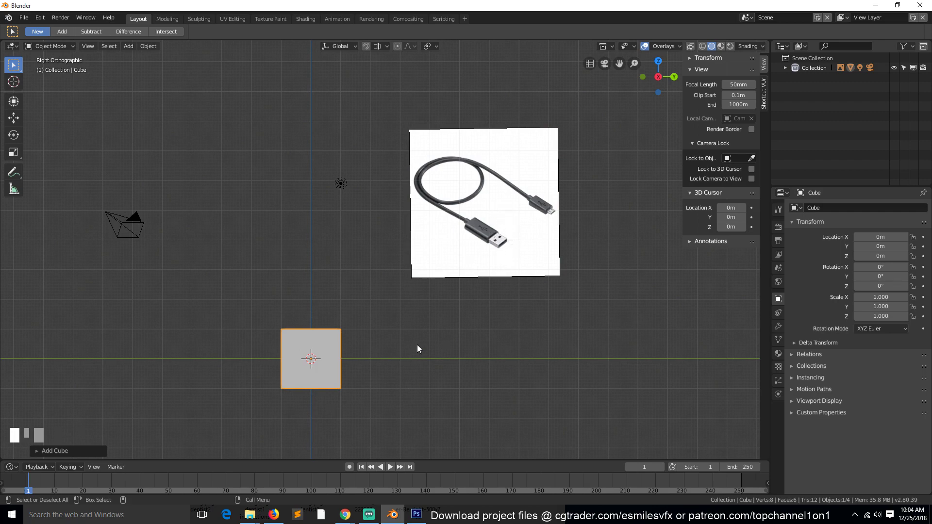
pyautogui.press('s')
pyautogui.press('z')
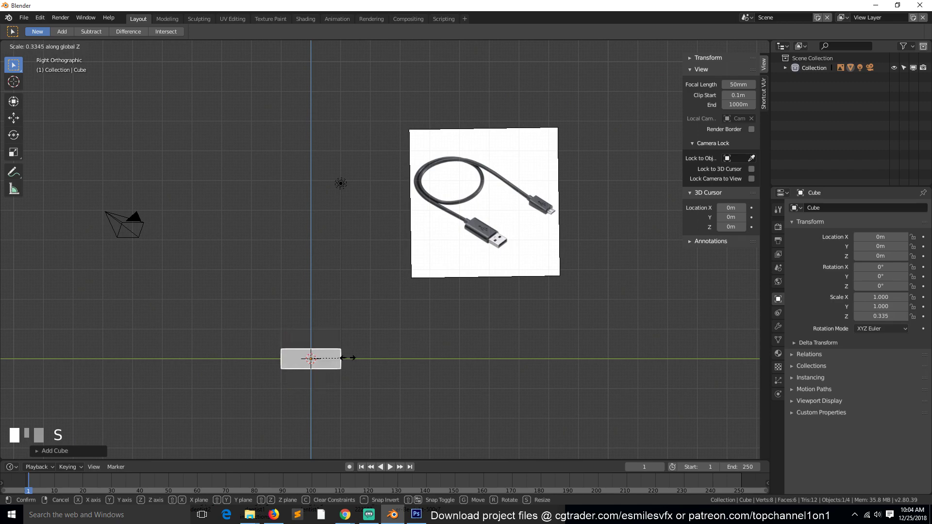
pyautogui.click(347, 358)
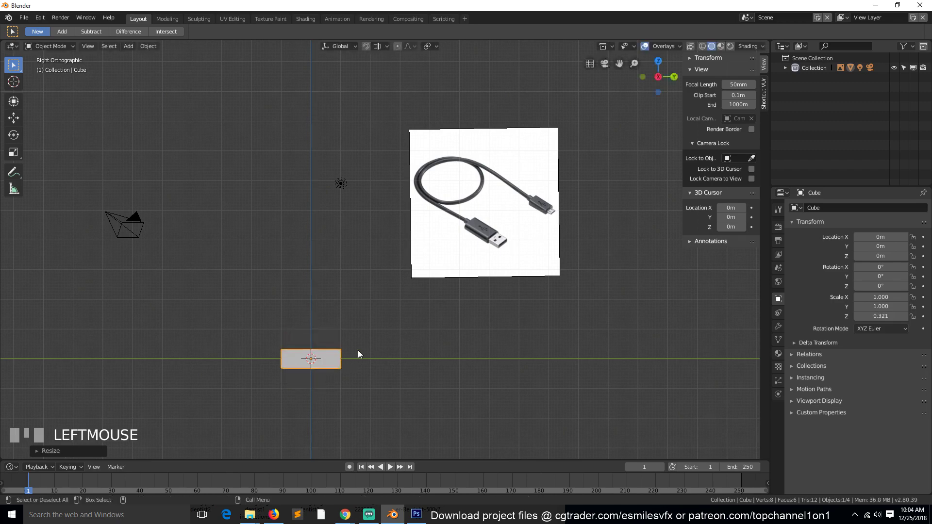
# Scale the flattened cube uniformly by about 0.32 and place it over the metal USB-A plug at about Y 6.41 m, Z 3.89 m.
pyautogui.press('g')
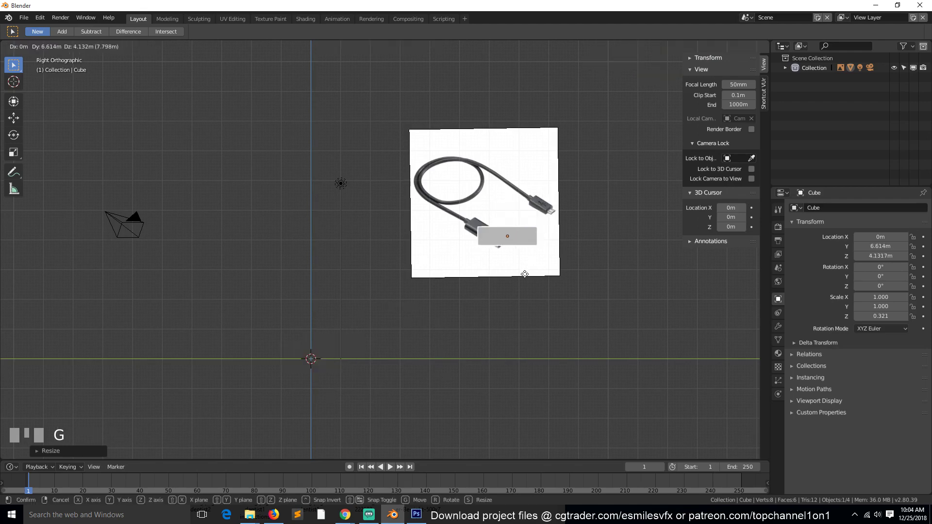
pyautogui.click(518, 273)
pyautogui.press('s')
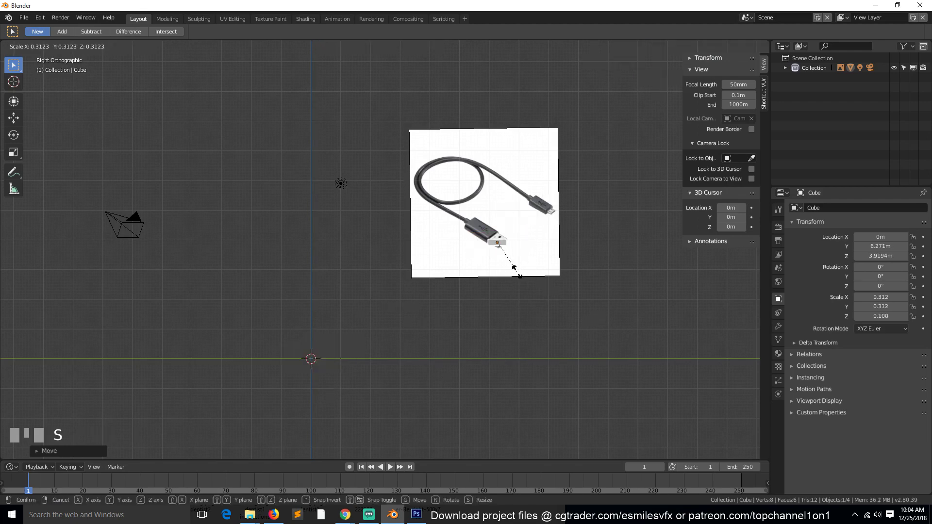
pyautogui.click(519, 275)
pyautogui.scroll(4, 539, 273)
pyautogui.moveTo(620, 64); pyautogui.dragTo(732, 243)
pyautogui.scroll(2, 437, 270)
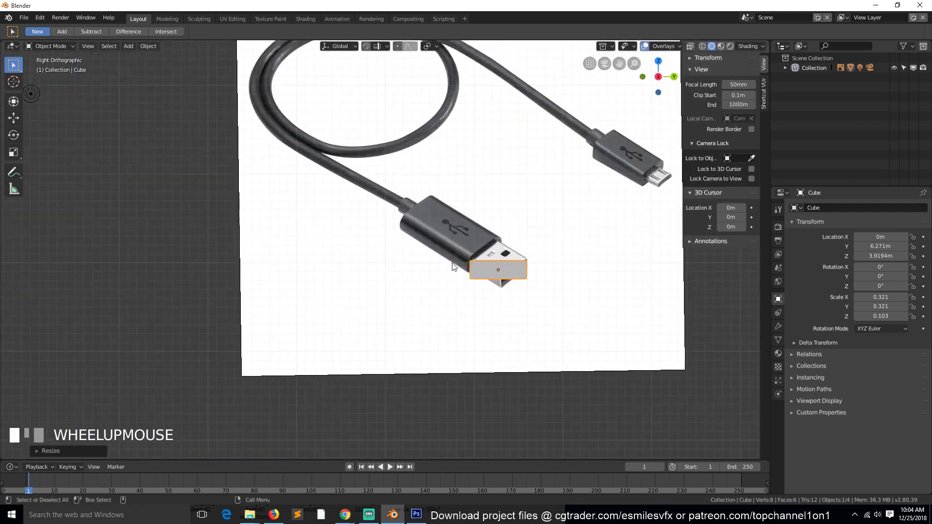
pyautogui.press('g')
pyautogui.click(488, 274)
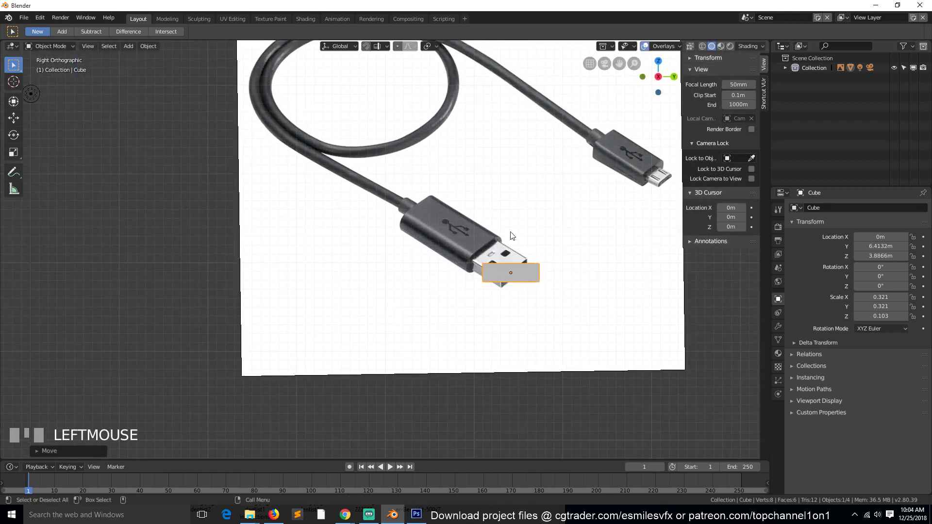
# Set the viewport shading to Random object color and enable Cavity.
pyautogui.click(665, 46)
pyautogui.click(754, 45)
pyautogui.click(773, 151)
pyautogui.click(754, 65)
pyautogui.click(752, 47)
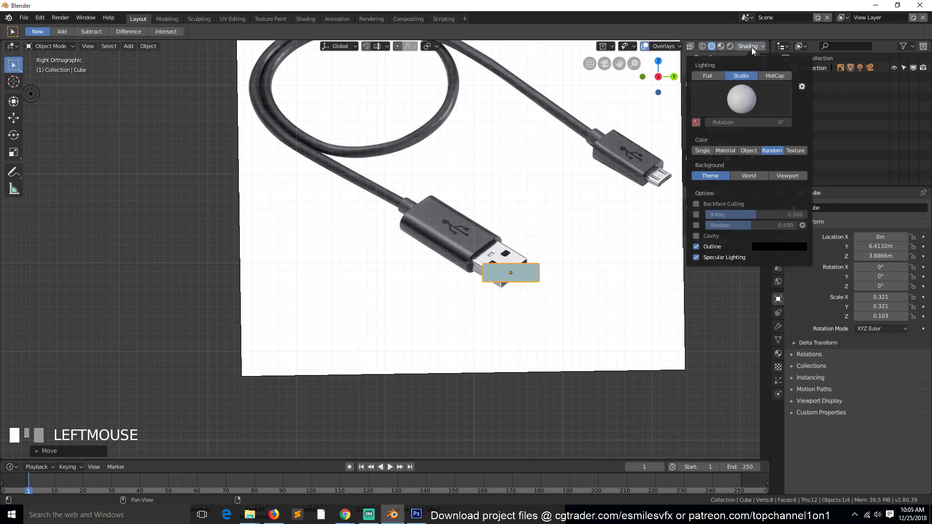
pyautogui.click(696, 236)
# Move the flattened cube off the reference image to about Y 1.91 m, Z 3.54 m.
pyautogui.press('`')
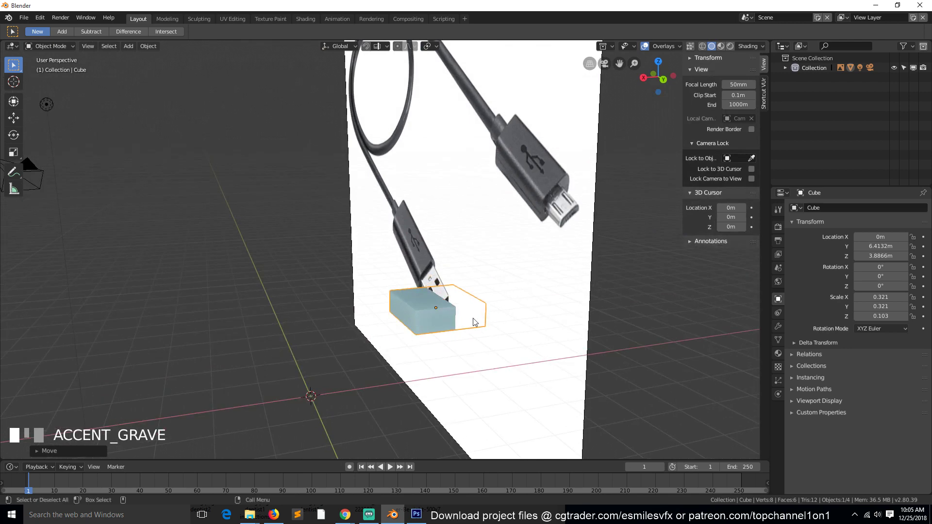
pyautogui.scroll(3, 475, 322)
pyautogui.scroll(-2, 523, 413)
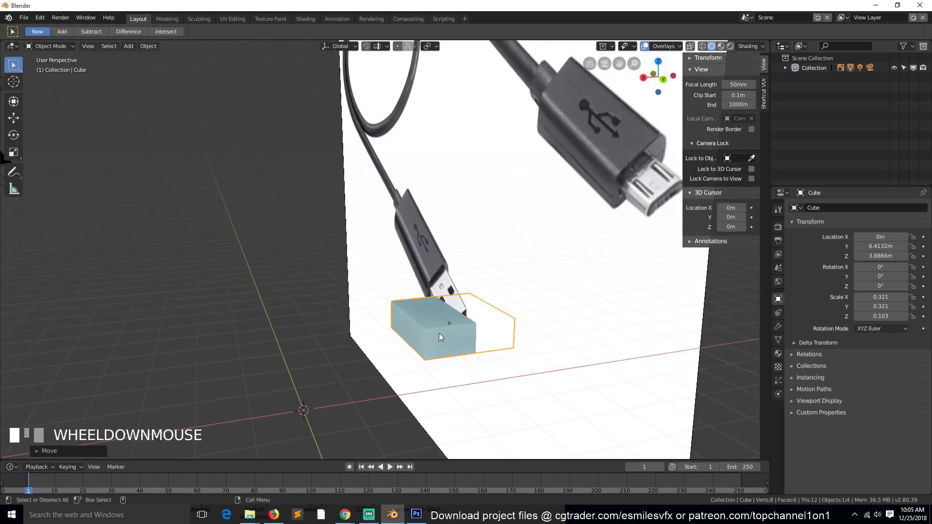
pyautogui.press('KP_1')
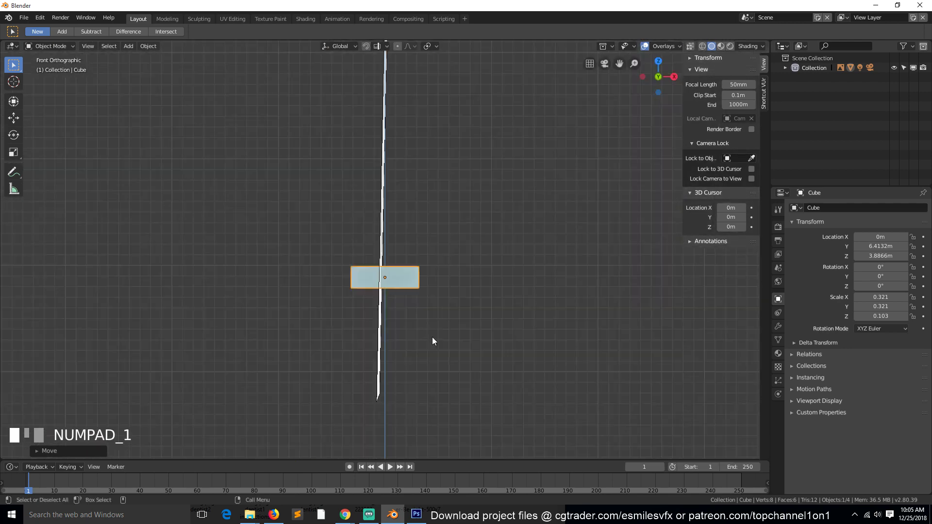
pyautogui.press('KP_3')
pyautogui.scroll(-4, 434, 342)
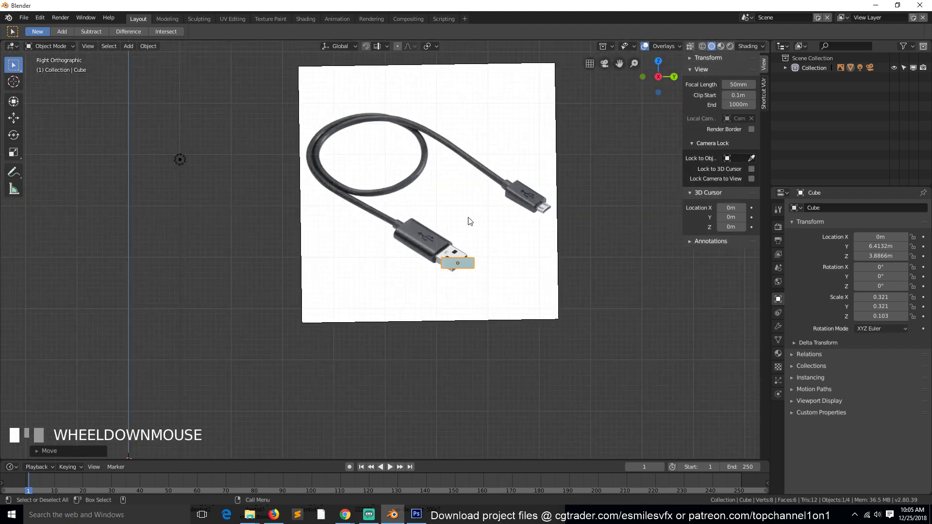
pyautogui.press('g')
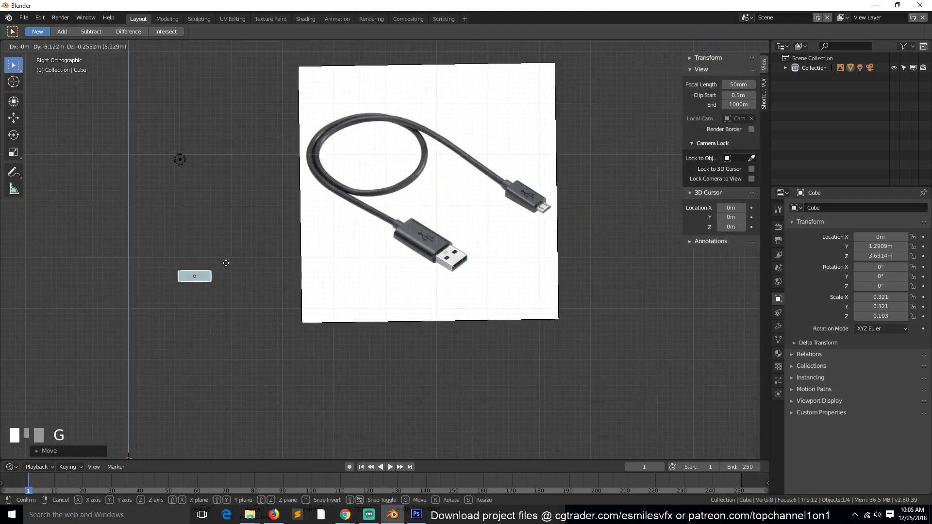
pyautogui.click(249, 270)
# Examine the flattened cube and the reference image in perspective, top, front and right views.
pyautogui.scroll(2, 234, 287)
pyautogui.scroll(1, 233, 285)
pyautogui.press('`')
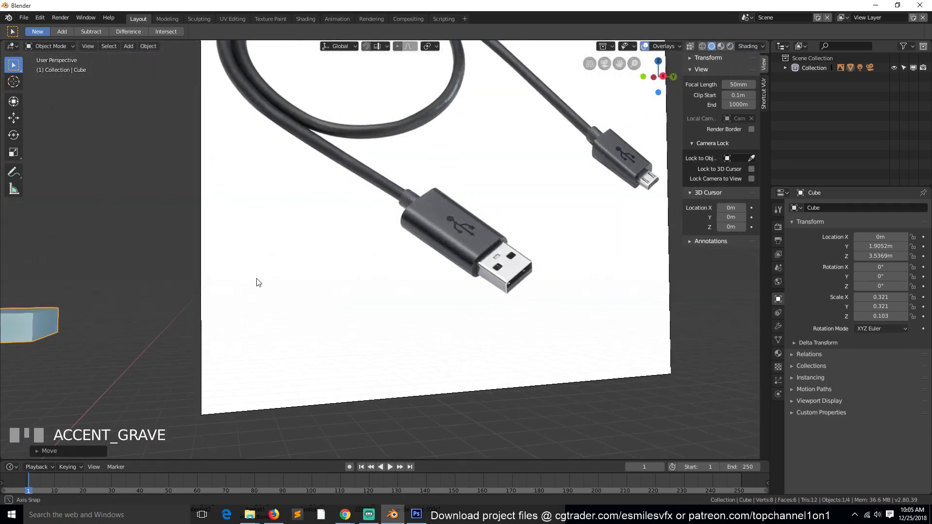
pyautogui.scroll(-2, 249, 288)
pyautogui.press('KP_7')
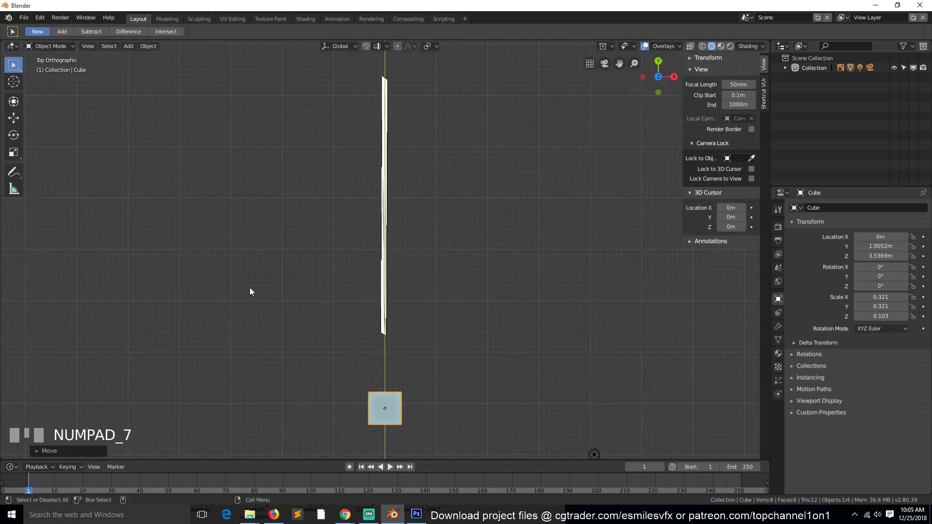
pyautogui.press('KP_1')
pyautogui.press('KP_7')
pyautogui.press('KP_1')
pyautogui.press('KP_3')
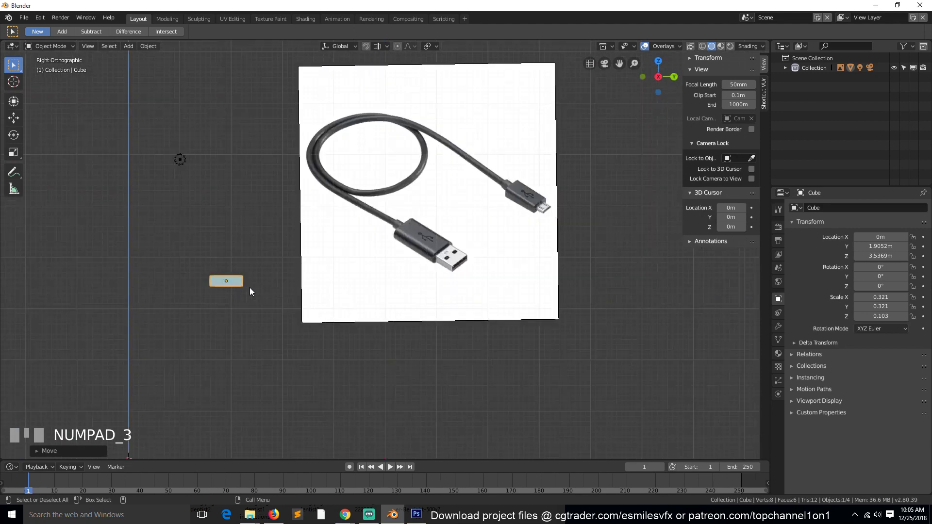
pyautogui.scroll(-2, 326, 242)
pyautogui.press('`')
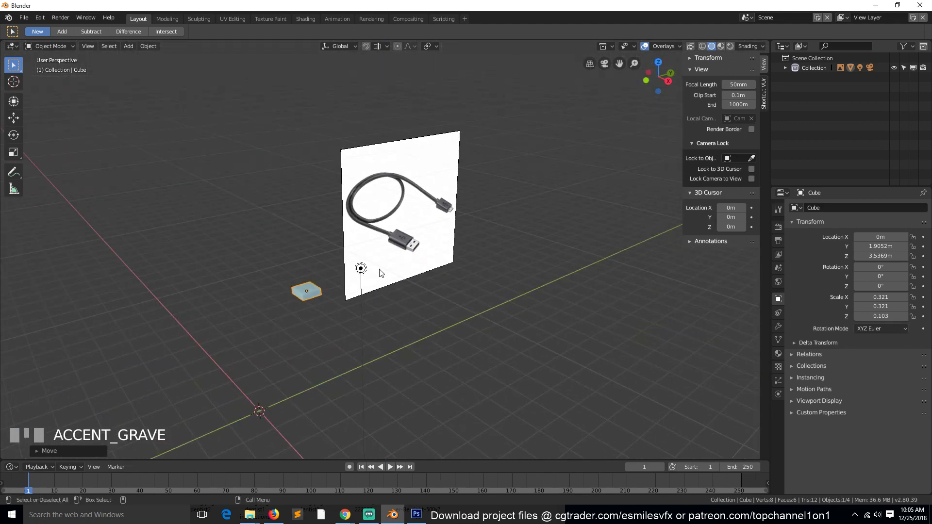
# Compare the flattened cube with the USB-A plug on the reference image from several angles, both close up and far away.
pyautogui.moveTo(389, 249); pyautogui.dragTo(290, 275, button='middle')
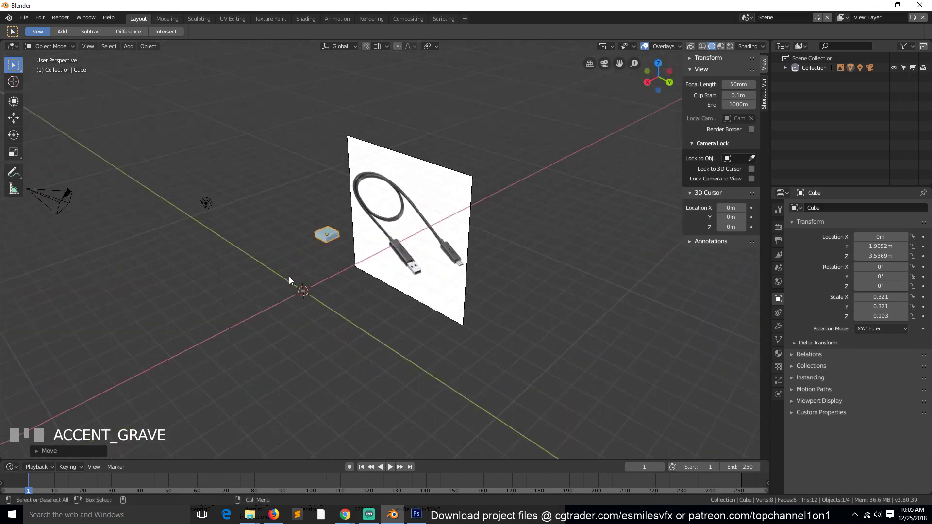
pyautogui.scroll(3, 416, 261)
pyautogui.press('`')
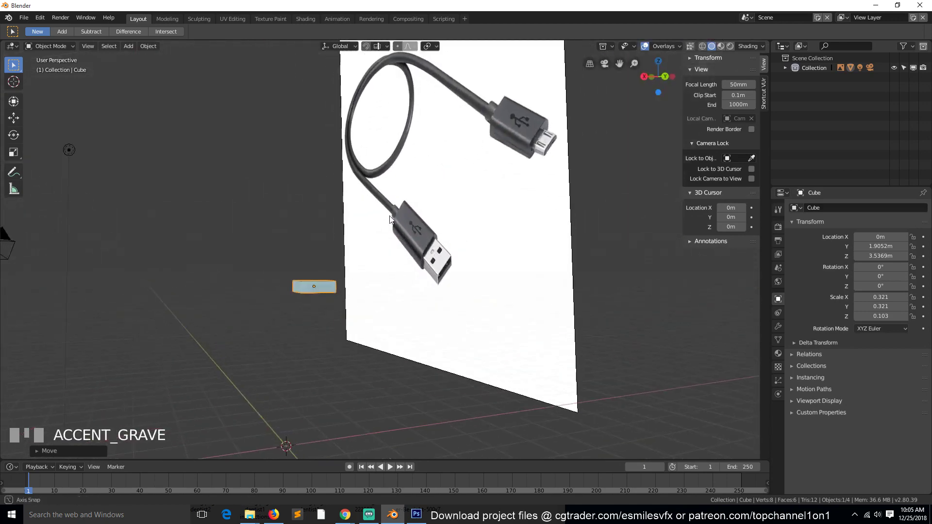
pyautogui.scroll(3, 334, 274)
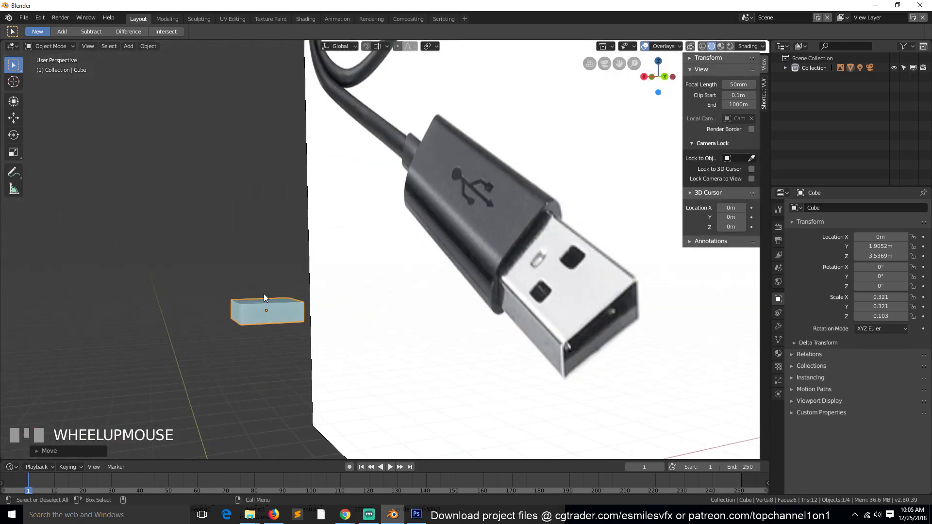
pyautogui.press('`')
pyautogui.moveTo(272, 302); pyautogui.dragTo(414, 283, button='middle')
pyautogui.scroll(-2, 316, 294)
pyautogui.press('`')
pyautogui.scroll(-2, 412, 286)
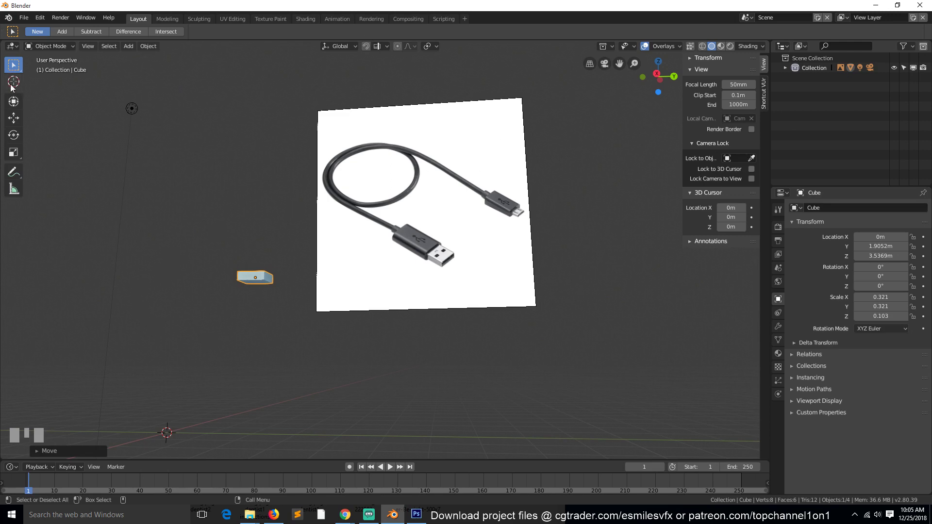
pyautogui.scroll(-3, 602, 168)
pyautogui.press('`')
pyautogui.moveTo(602, 167); pyautogui.dragTo(558, 204, button='middle')
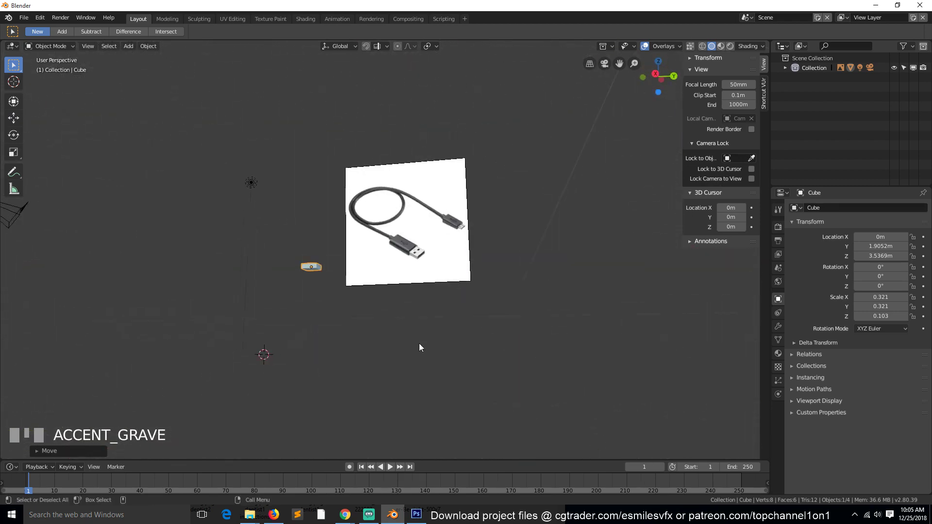
# Play the timeline animation from frame 0, stop it and return to frame 0.
pyautogui.moveTo(36, 476); pyautogui.dragTo(4, 479, button='right')
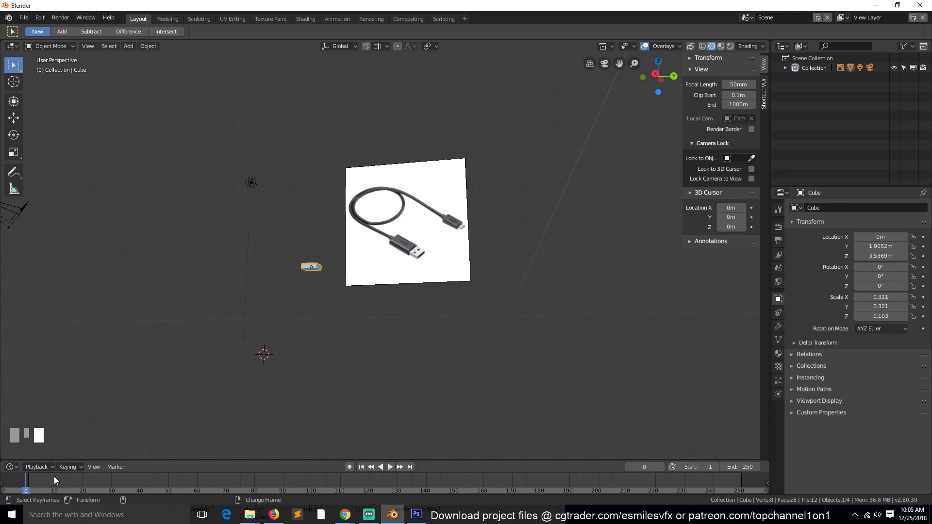
pyautogui.click(392, 463)
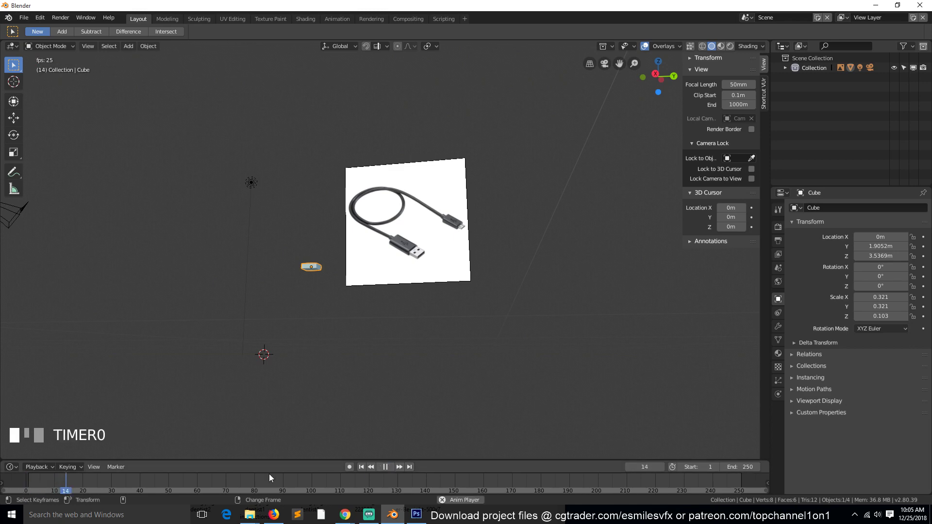
pyautogui.click(382, 467)
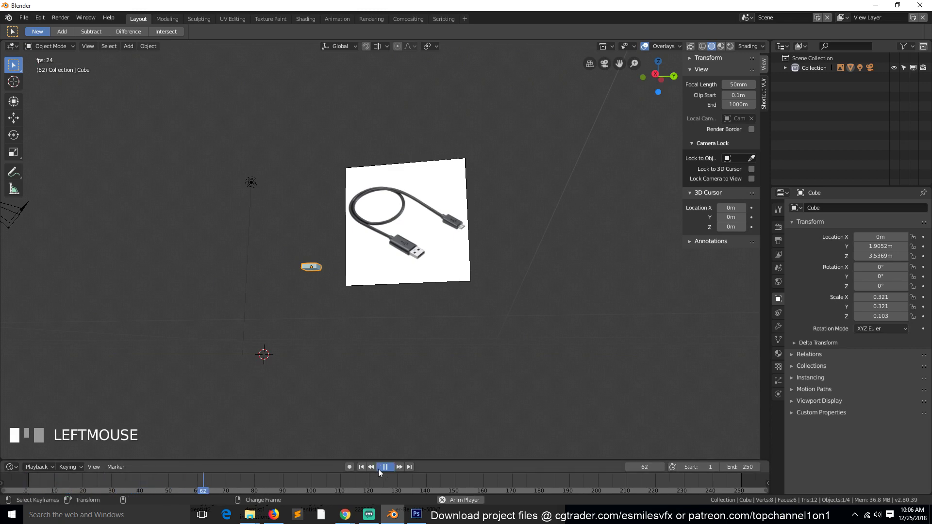
pyautogui.rightClick(91, 487)
pyautogui.press('Escape')
# Expand Collection in the Outliner and select its camera, cube, reference image and light in turn.
pyautogui.press('`')
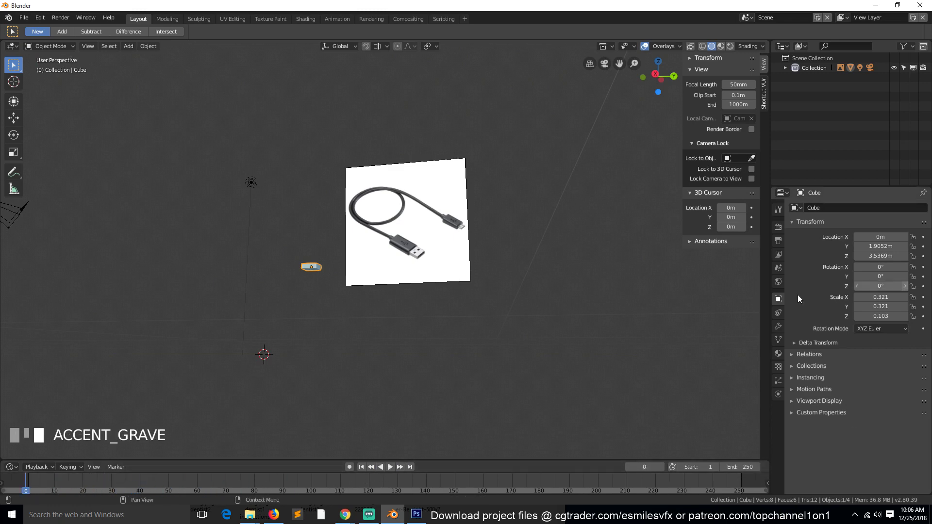
pyautogui.moveTo(523, 235); pyautogui.dragTo(543, 259, button='middle')
pyautogui.click(568, 263)
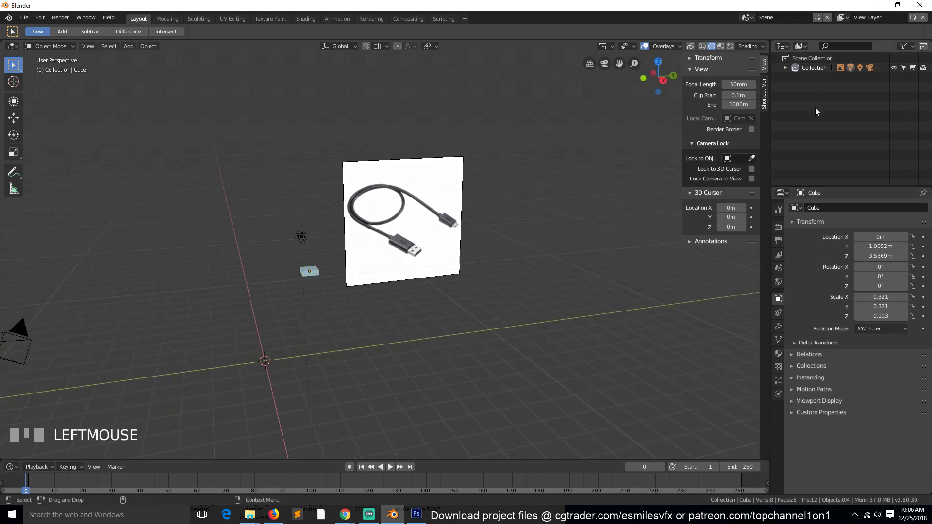
pyautogui.click(786, 69)
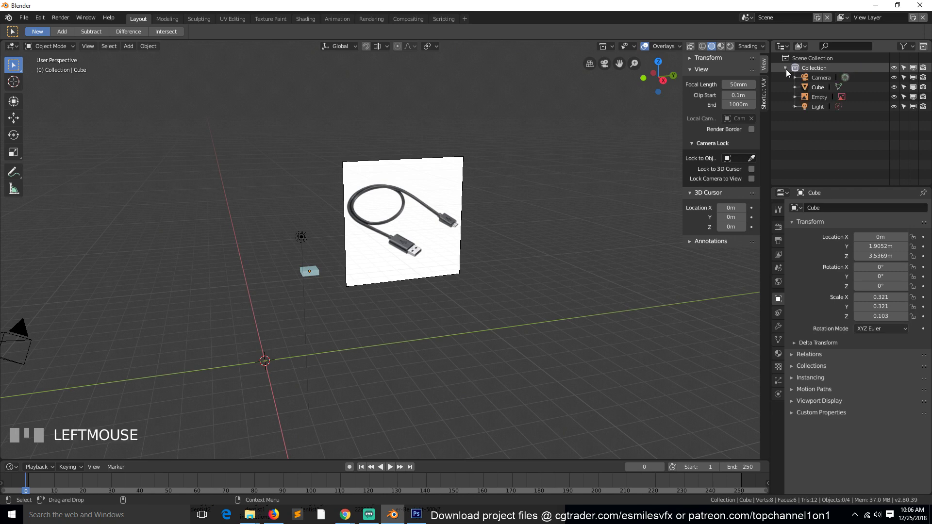
pyautogui.click(821, 77)
pyautogui.click(819, 87)
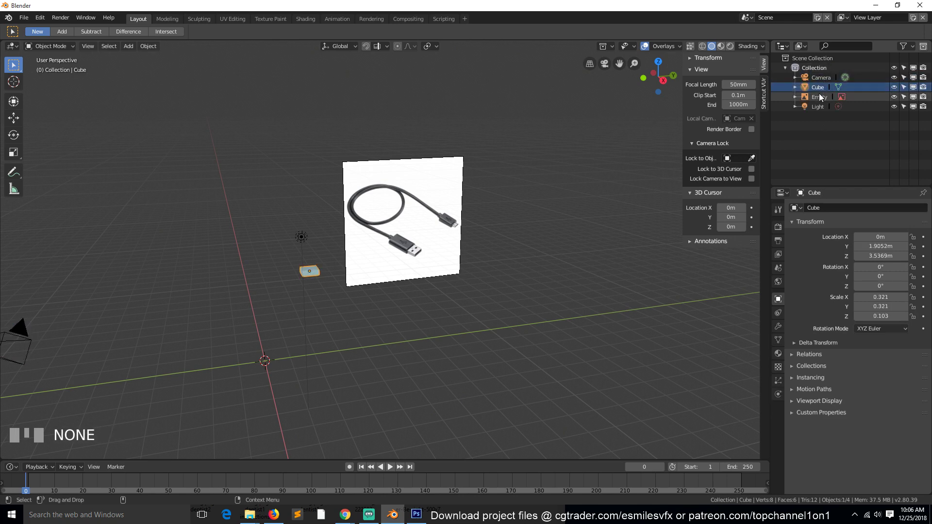
pyautogui.click(819, 97)
pyautogui.click(818, 106)
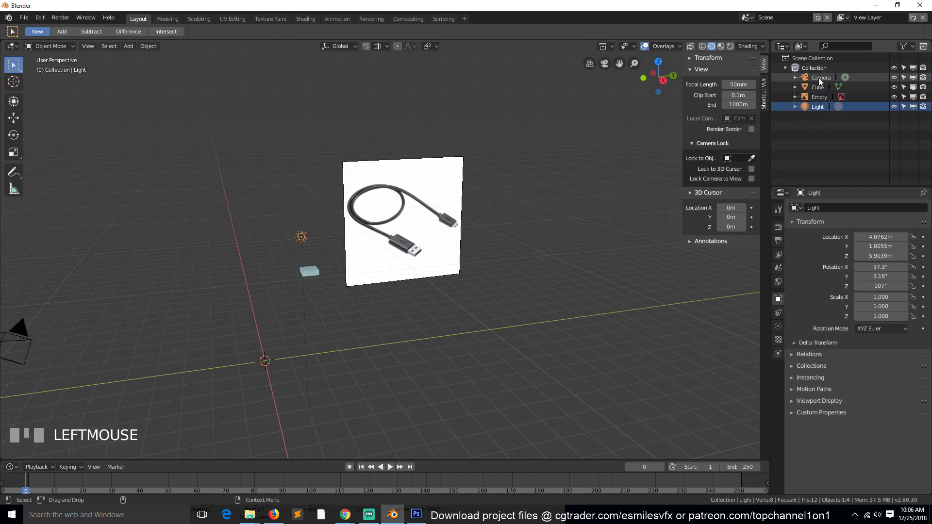
pyautogui.click(819, 77)
pyautogui.click(818, 90)
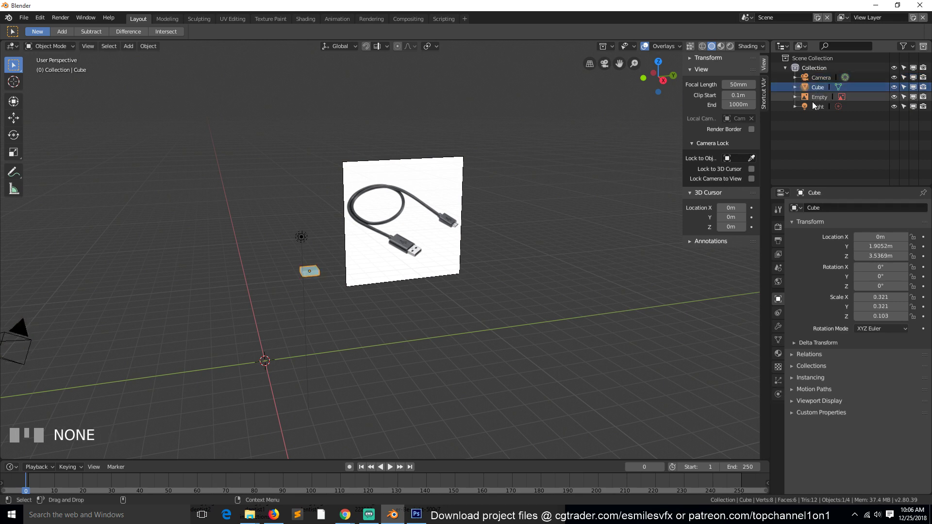
pyautogui.click(817, 98)
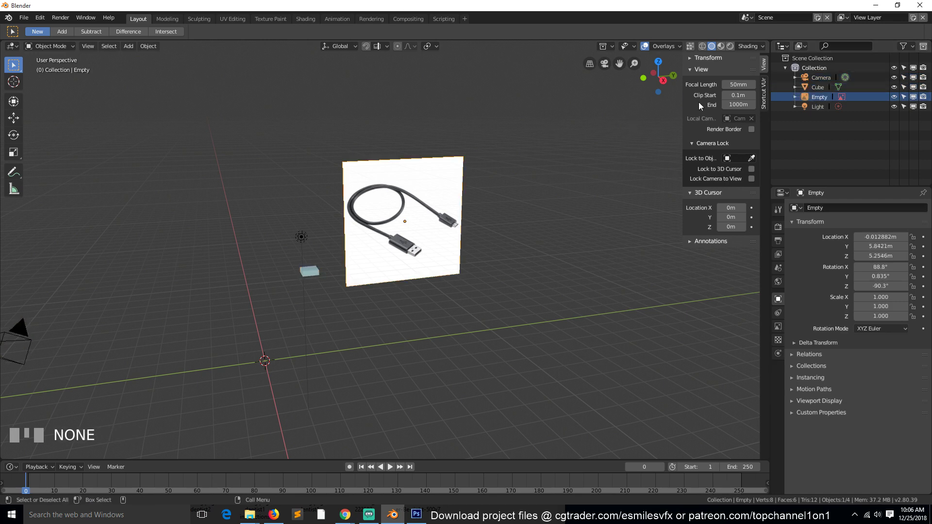
pyautogui.click(817, 107)
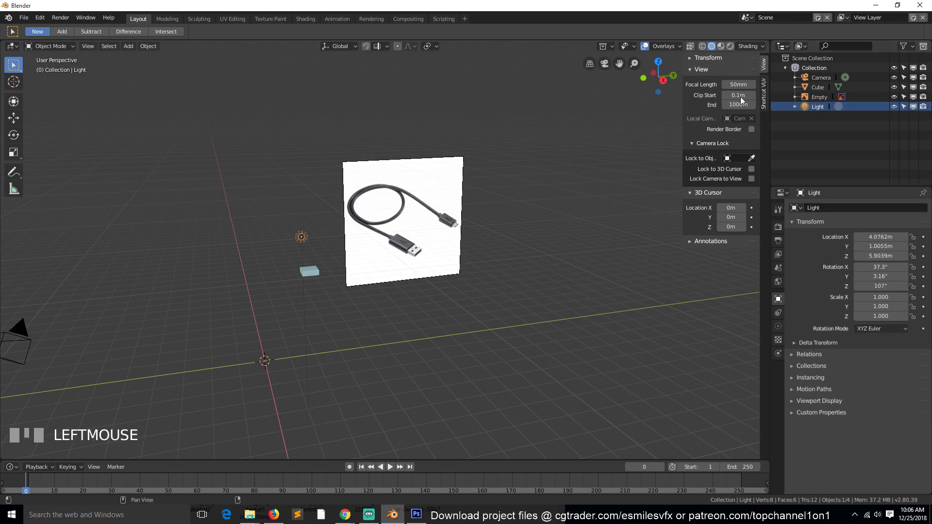
pyautogui.click(822, 87)
pyautogui.click(819, 97)
pyautogui.click(819, 107)
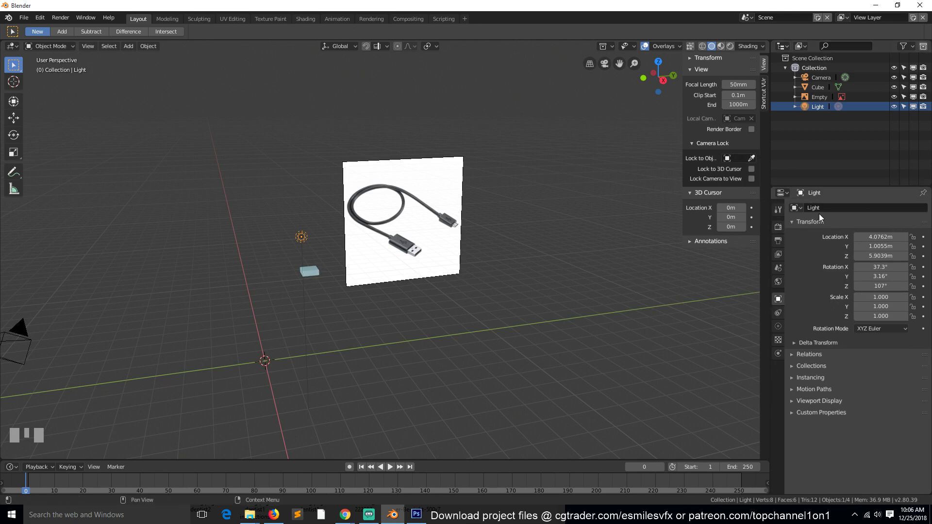
# Look through the render, output, view layer, scene, object, texture and physics properties with the light selected.
pyautogui.click(778, 226)
pyautogui.click(778, 241)
pyautogui.click(779, 254)
pyautogui.click(779, 267)
pyautogui.click(778, 299)
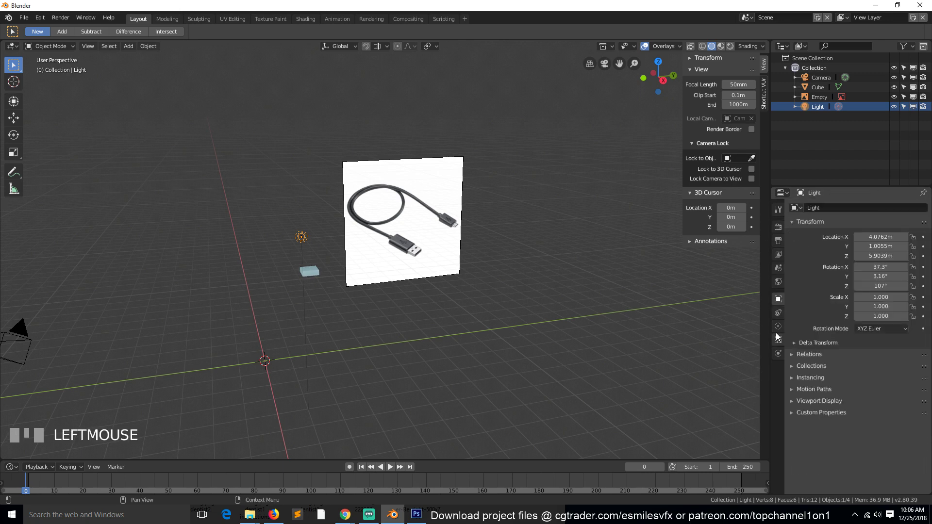
pyautogui.click(779, 340)
pyautogui.click(777, 354)
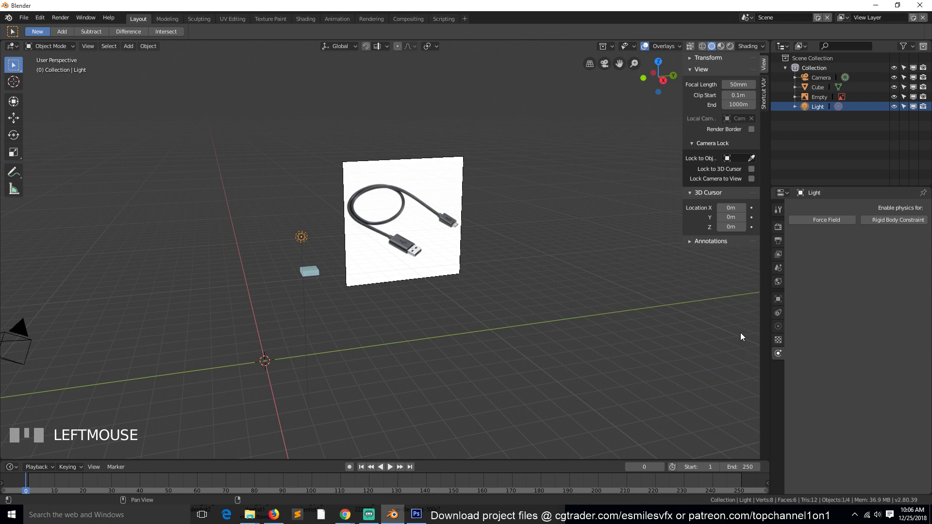
# Select the flattened cube and examine how it sits beside the reference image from different angles.
pyautogui.press('`')
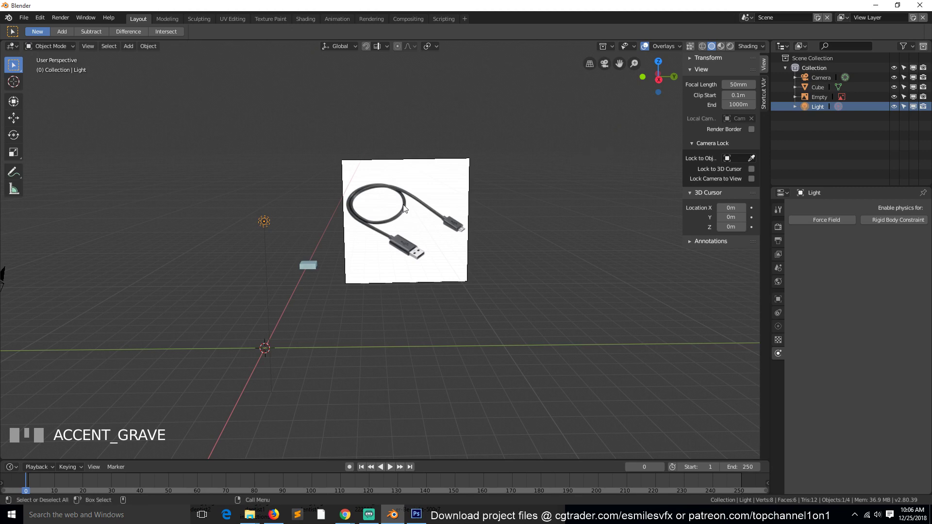
pyautogui.click(309, 265)
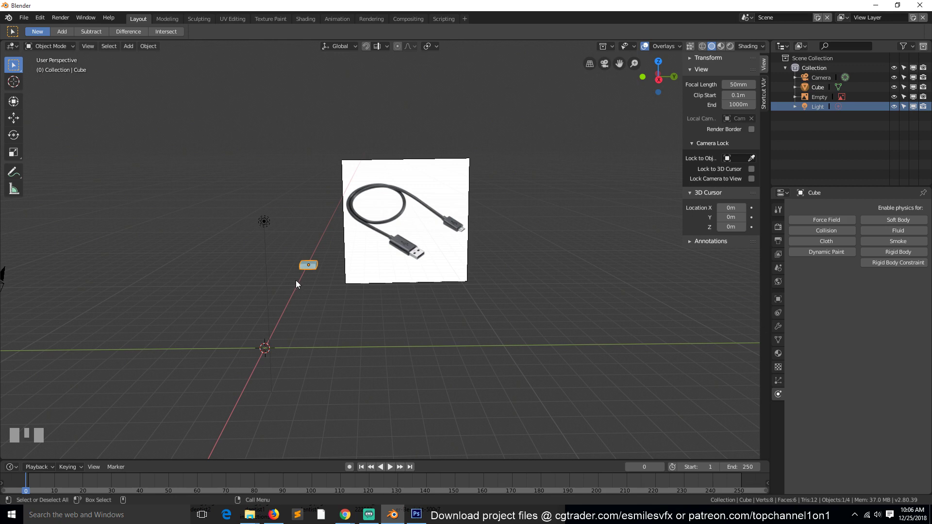
pyautogui.scroll(2, 297, 277)
pyautogui.moveTo(301, 274); pyautogui.dragTo(258, 262, button='middle')
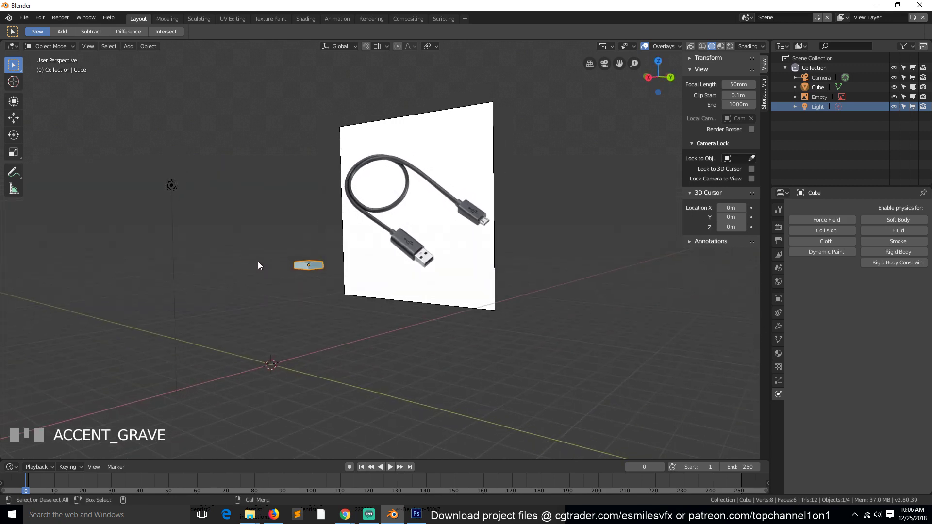
pyautogui.moveTo(345, 256); pyautogui.dragTo(400, 234, button='middle')
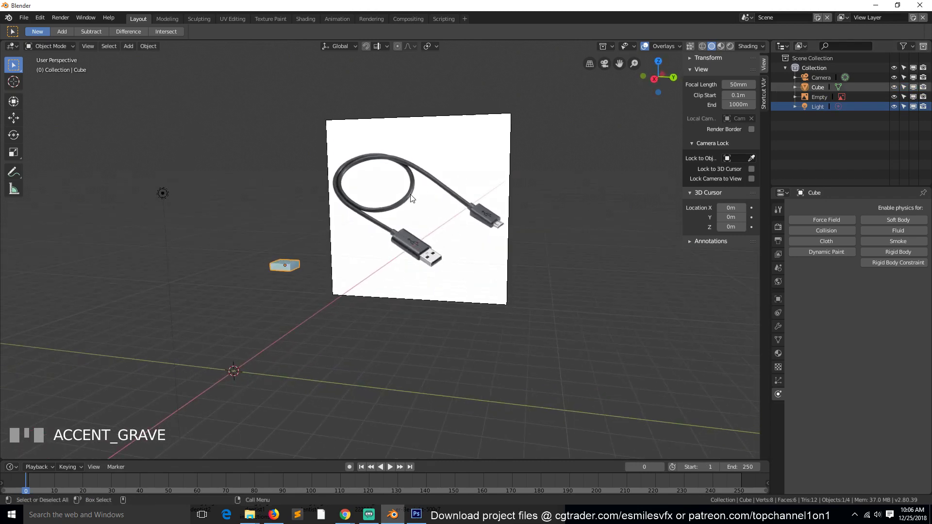
pyautogui.moveTo(411, 197); pyautogui.dragTo(464, 192, button='middle')
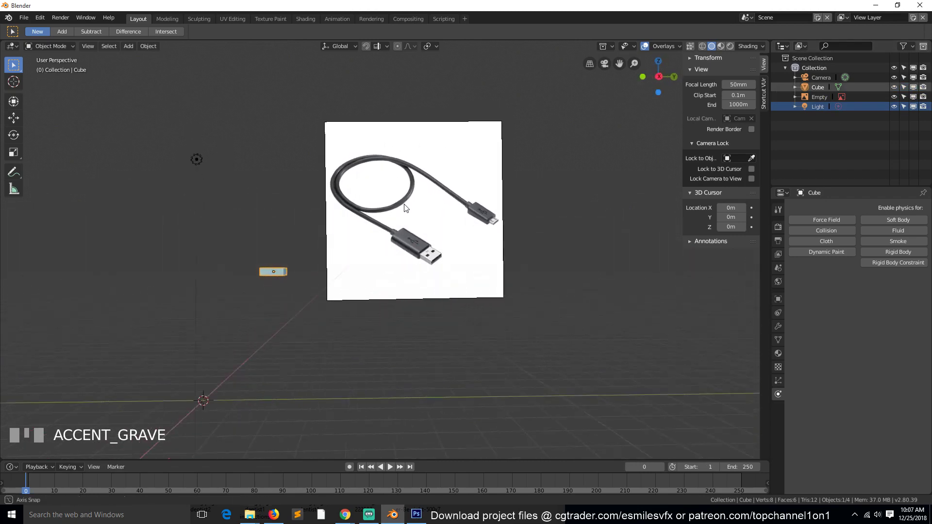
pyautogui.moveTo(406, 197); pyautogui.dragTo(382, 183, button='middle')
pyautogui.moveTo(384, 204); pyautogui.dragTo(411, 195, button='middle')
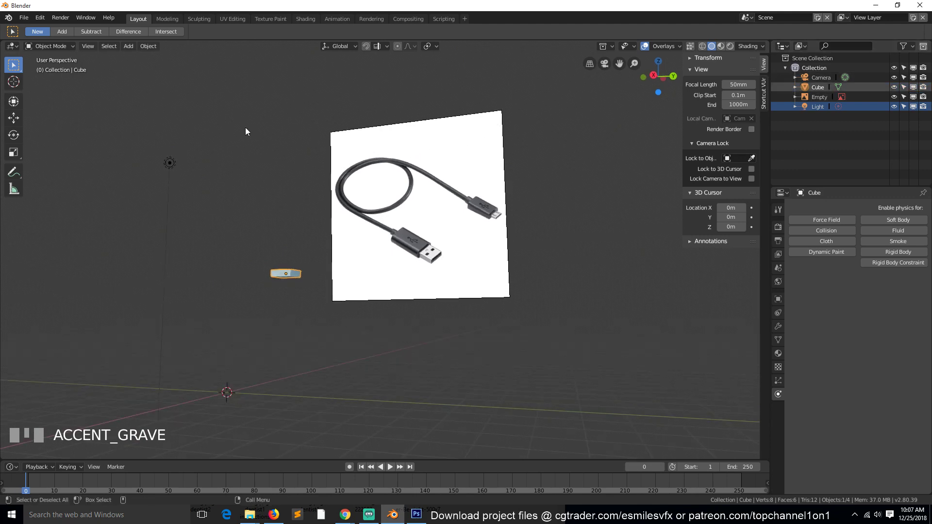
pyautogui.click(19, 45)
pyautogui.click(217, 298)
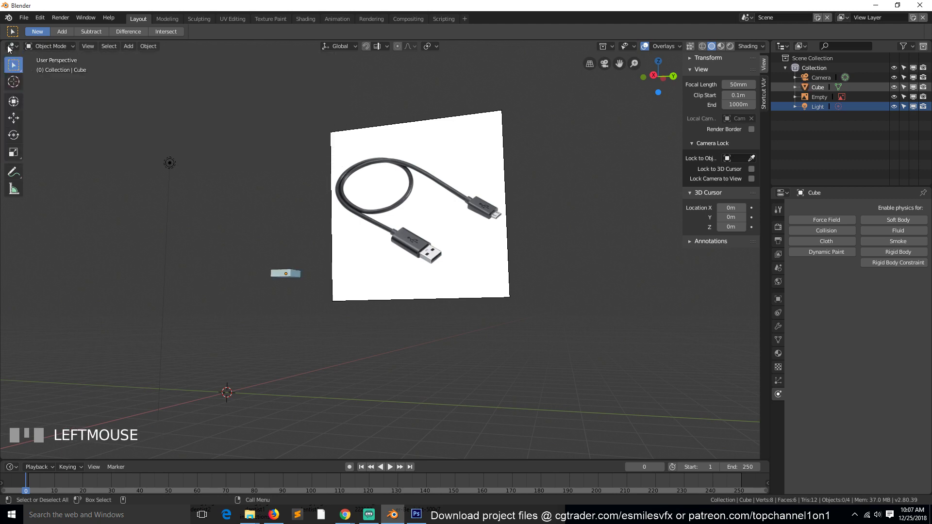
pyautogui.click(11, 466)
pyautogui.click(869, 131)
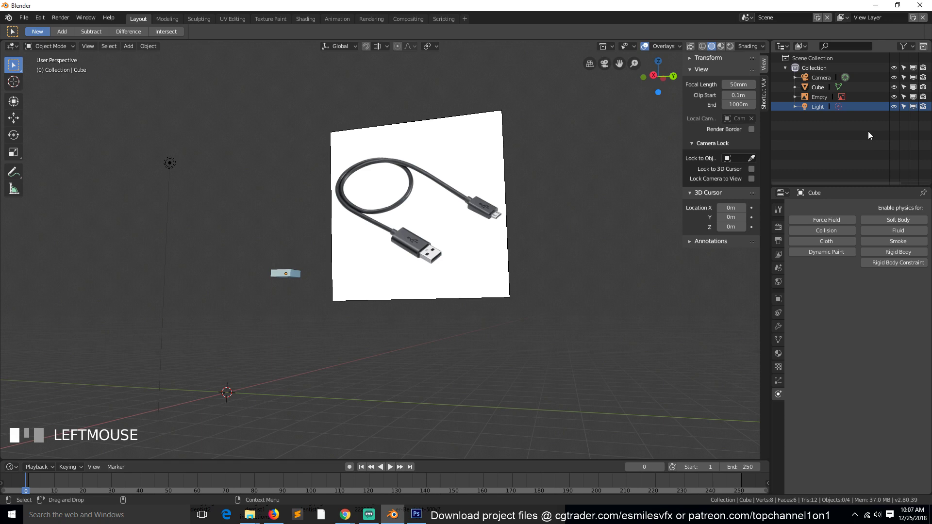
pyautogui.click(782, 46)
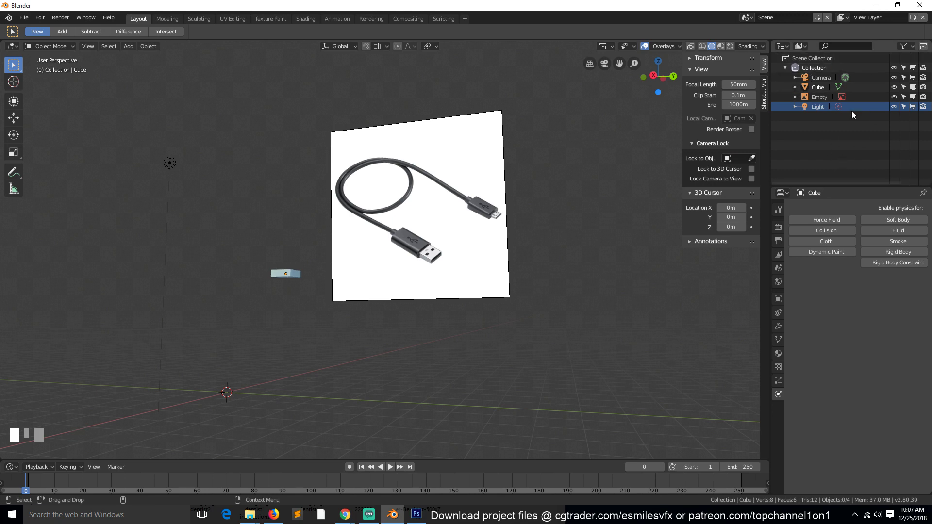
pyautogui.click(783, 44)
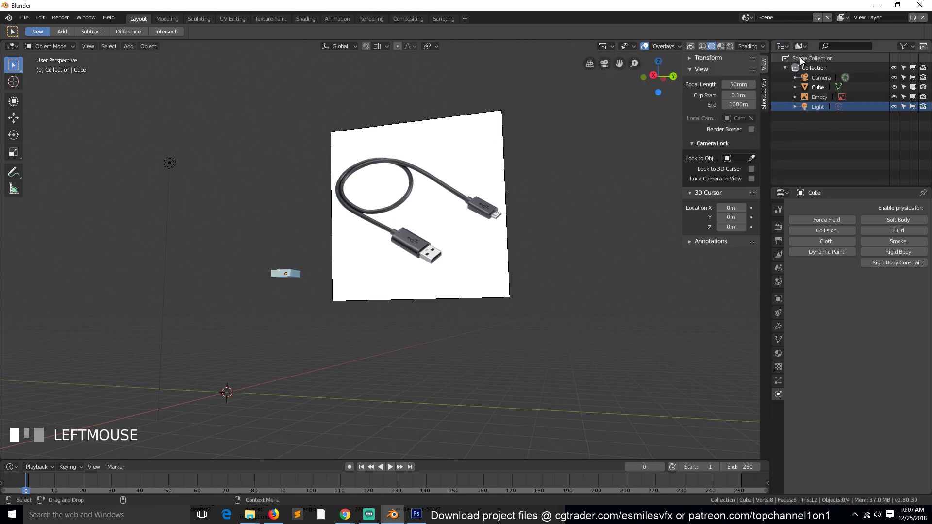
pyautogui.click(784, 47)
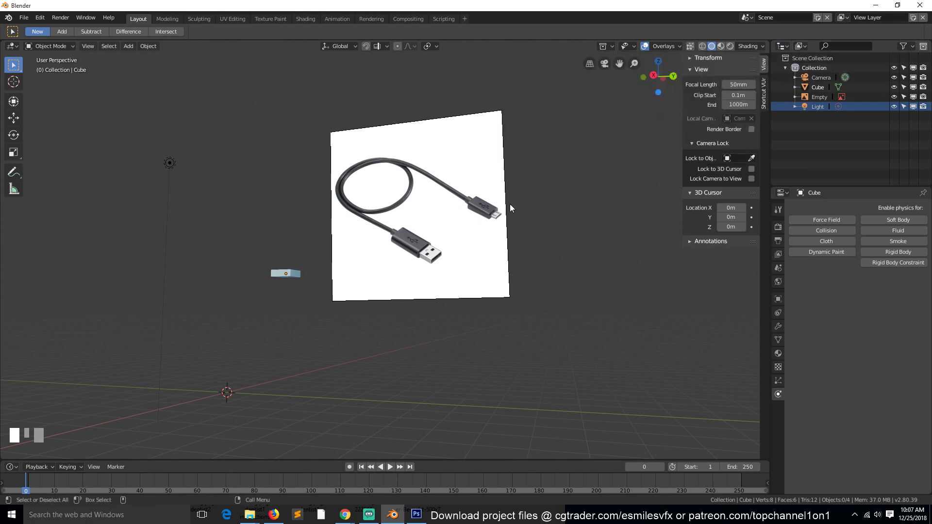
# Switch the Outliner area to a second 3D Viewport and view the scene there.
pyautogui.click(782, 46)
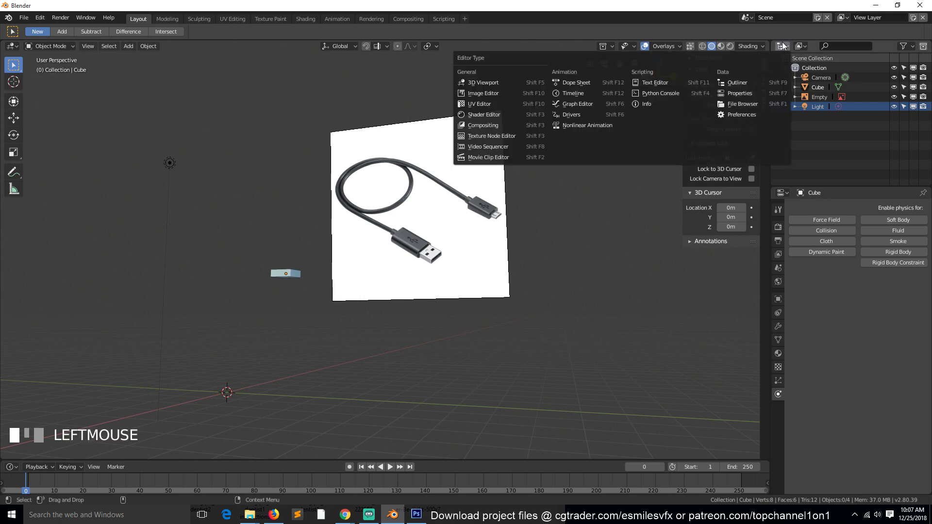
pyautogui.click(490, 83)
pyautogui.scroll(-1, 806, 97)
pyautogui.press('`')
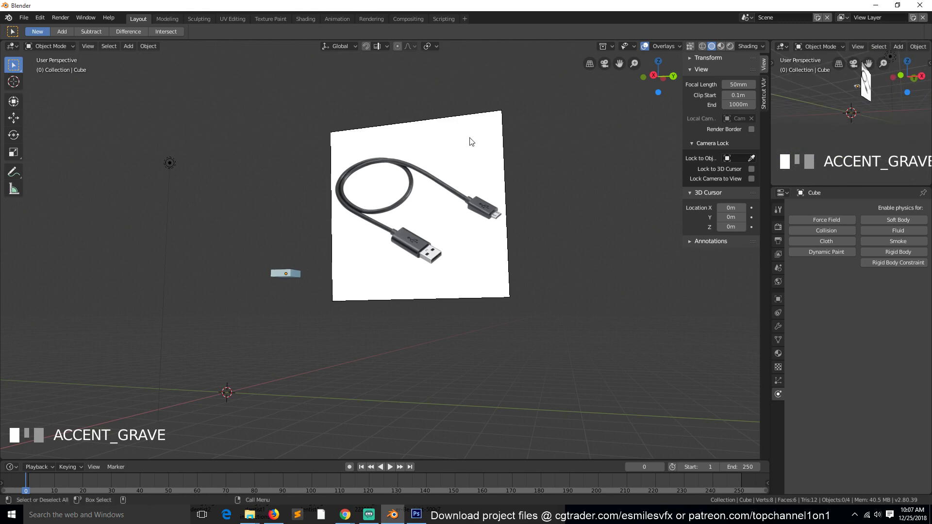
# Turn the second 3D Viewport into an Image Editor and display USBcable.png in it, followed by Render Result.
pyautogui.click(783, 46)
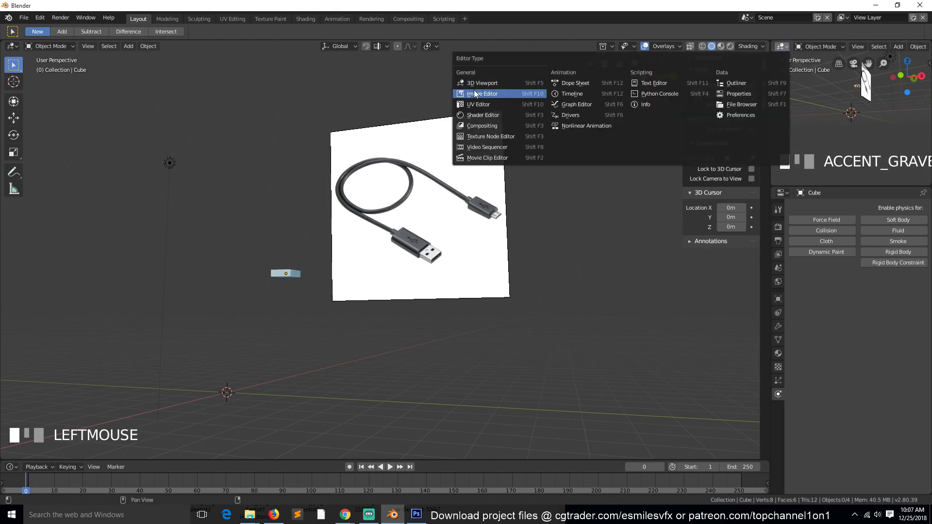
pyautogui.click(485, 93)
pyautogui.scroll(-3, 806, 84)
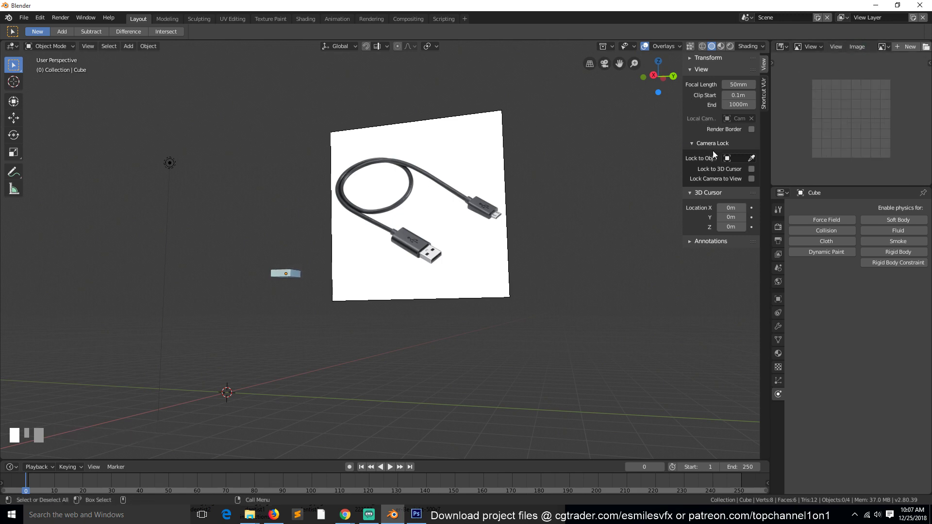
pyautogui.click(884, 46)
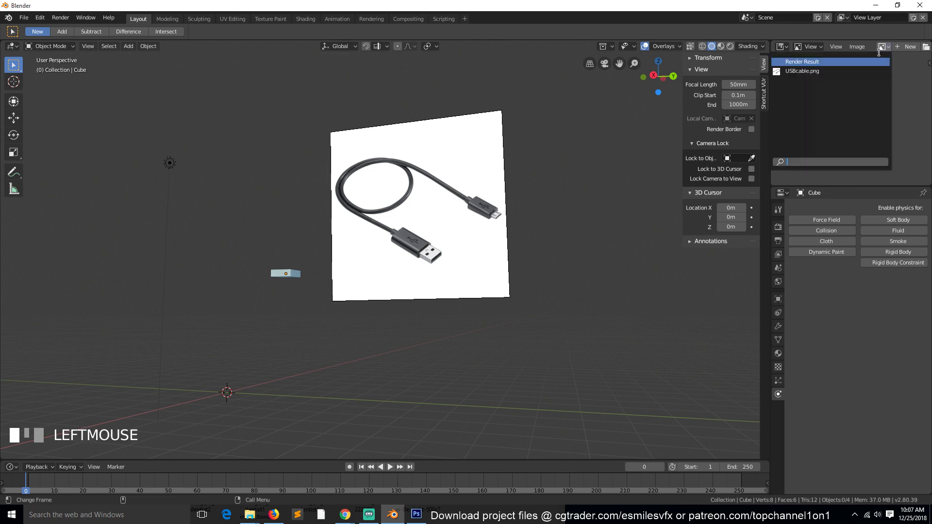
pyautogui.click(826, 77)
pyautogui.scroll(-5, 826, 127)
pyautogui.scroll(4, 366, 225)
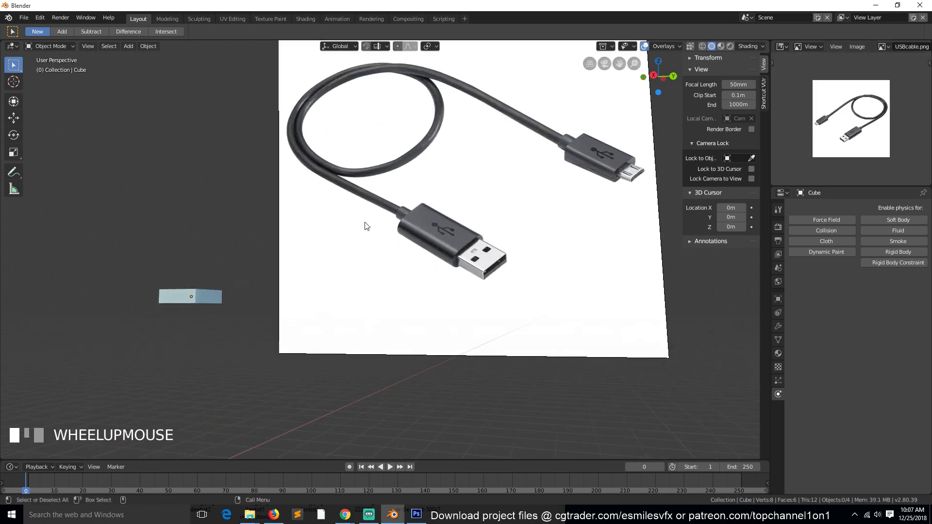
pyautogui.scroll(-2, 850, 116)
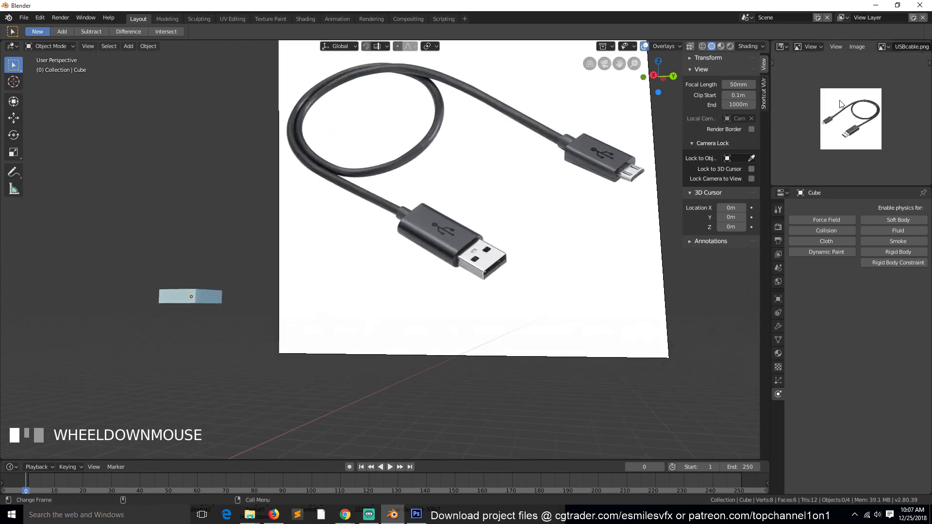
pyautogui.click(884, 47)
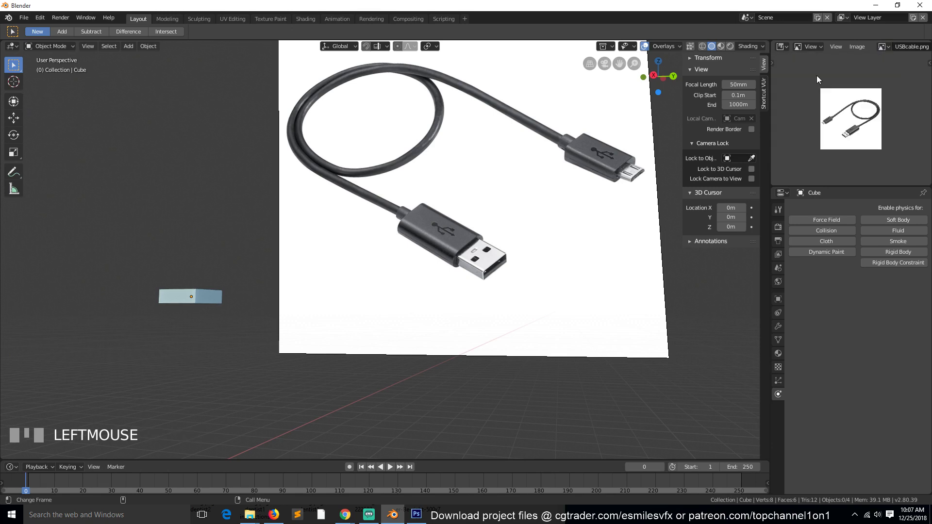
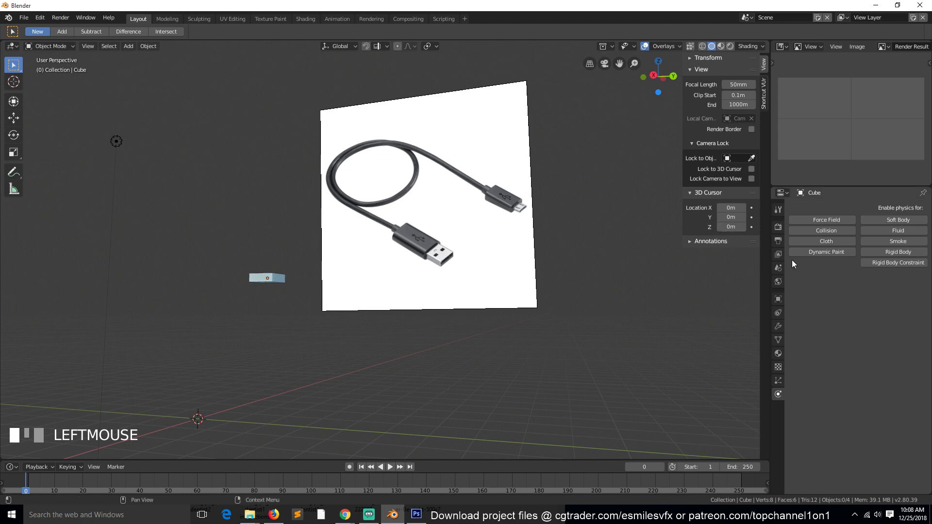
# Switch the Image Editor area to the Timeline and view its frame range at different scales.
pyautogui.click(783, 46)
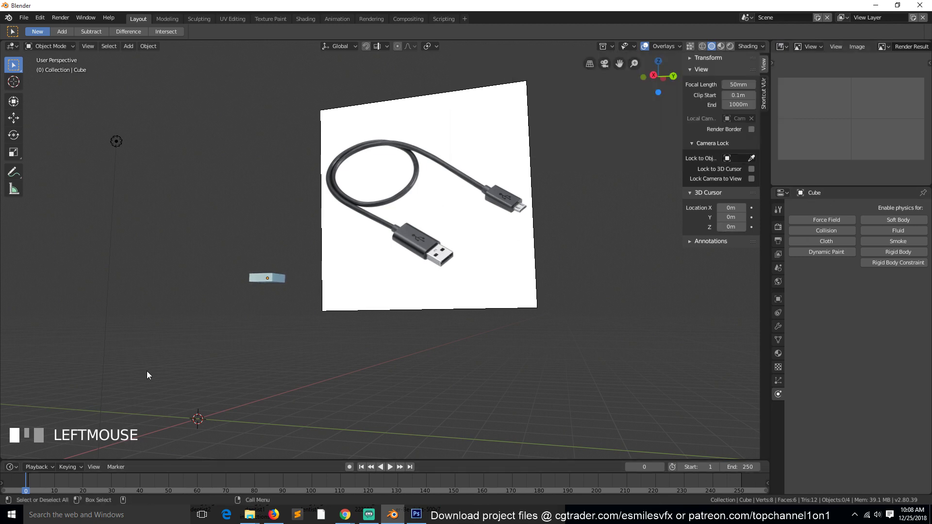
pyautogui.click(783, 45)
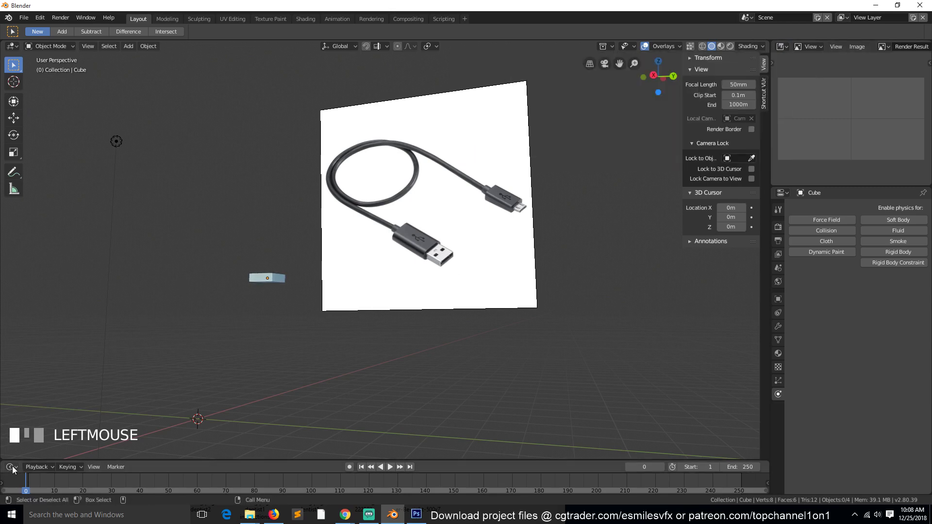
pyautogui.click(783, 46)
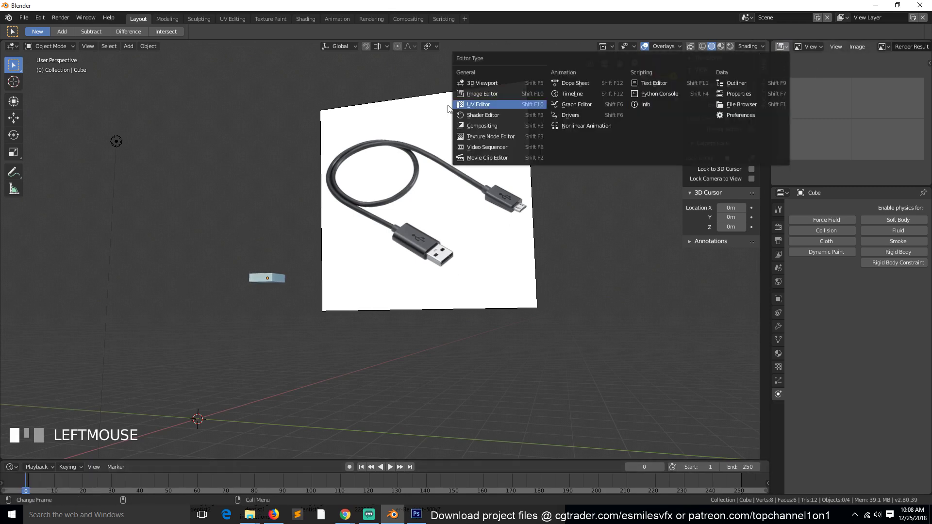
pyautogui.click(581, 92)
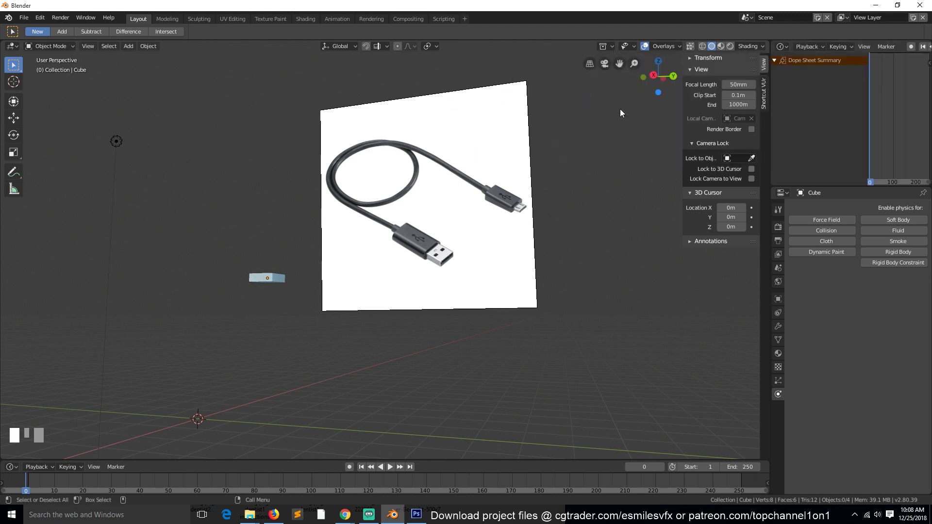
pyautogui.scroll(-3, 873, 91)
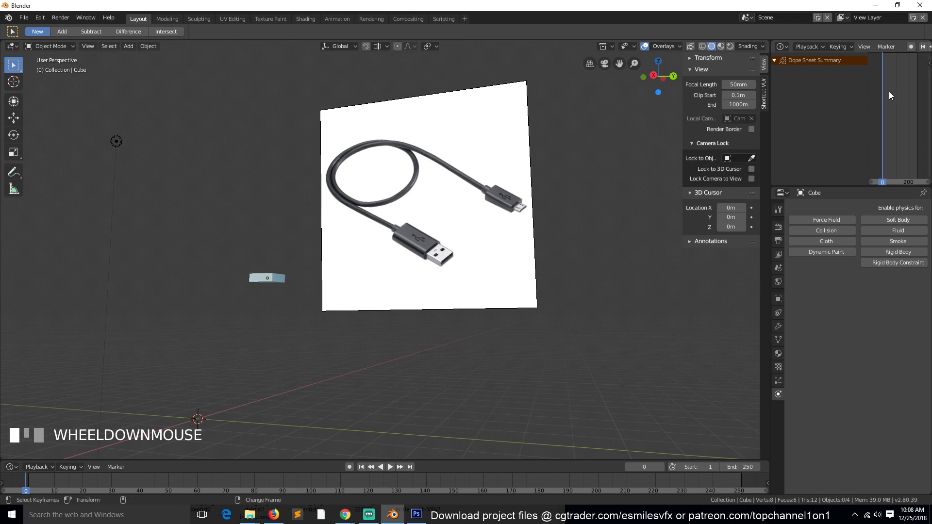
pyautogui.scroll(5, 890, 91)
# Switch the small Timeline area to a second Properties editor and look at its render and physics properties.
pyautogui.click(778, 46)
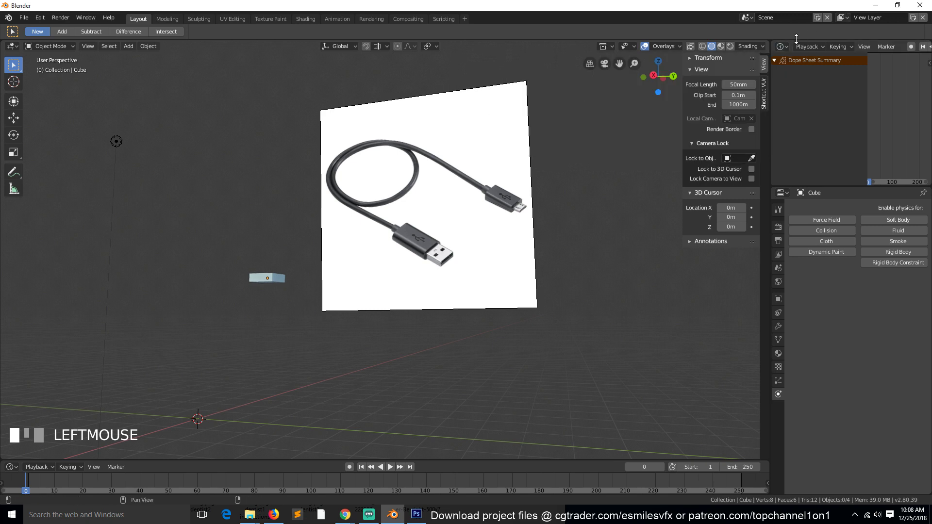
pyautogui.click(779, 47)
pyautogui.click(774, 93)
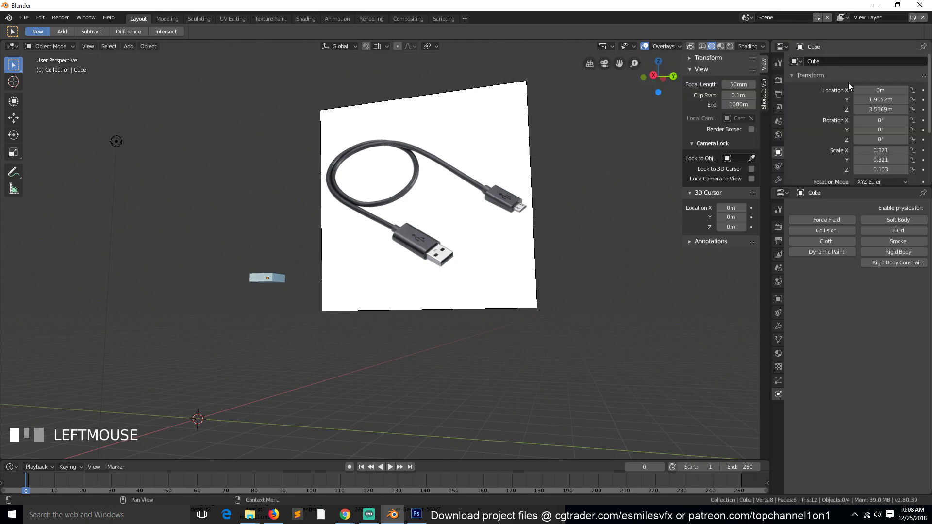
pyautogui.click(779, 80)
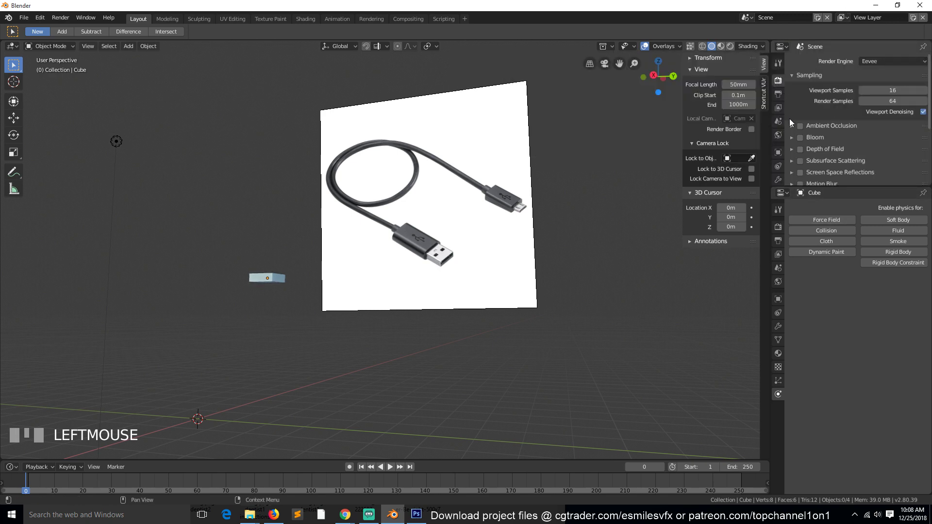
pyautogui.scroll(-5, 779, 145)
pyautogui.click(778, 175)
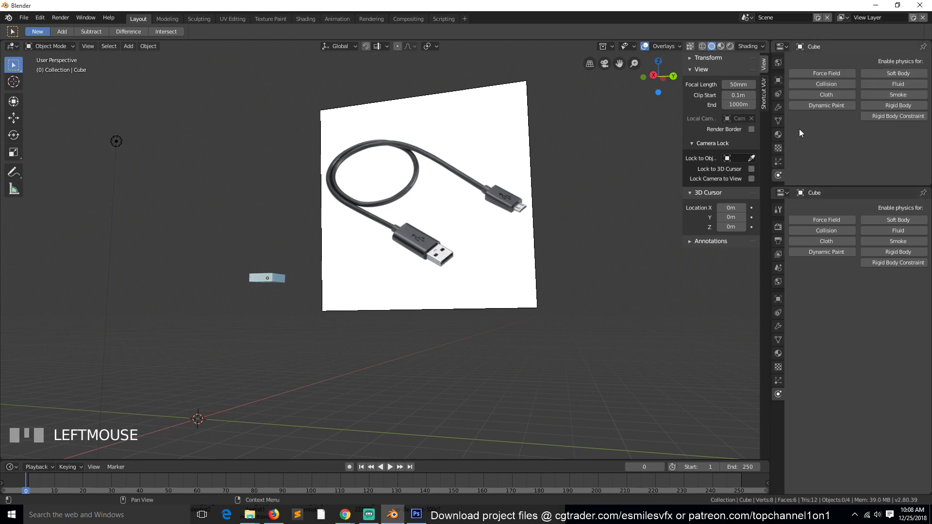
# Change the duplicate Properties area to an Image Editor and display USBcable.png enlarged in it.
pyautogui.click(783, 47)
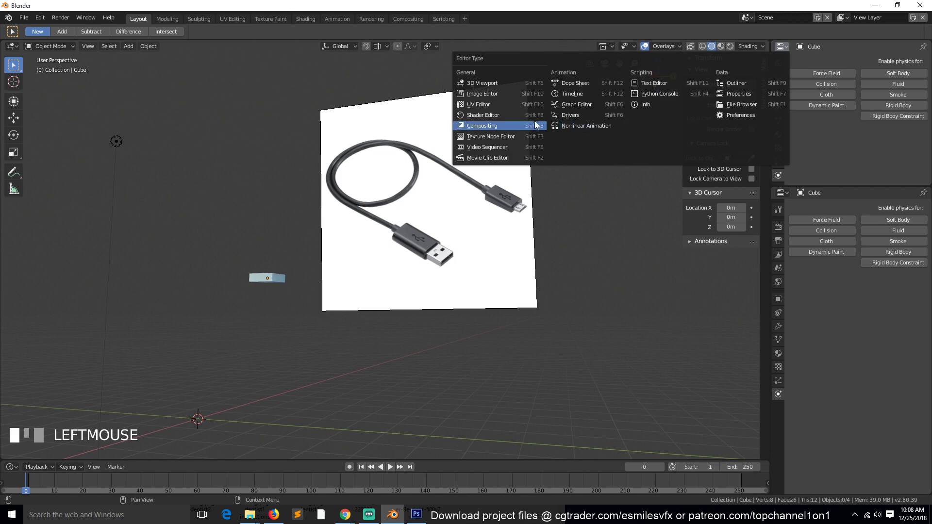
pyautogui.click(511, 92)
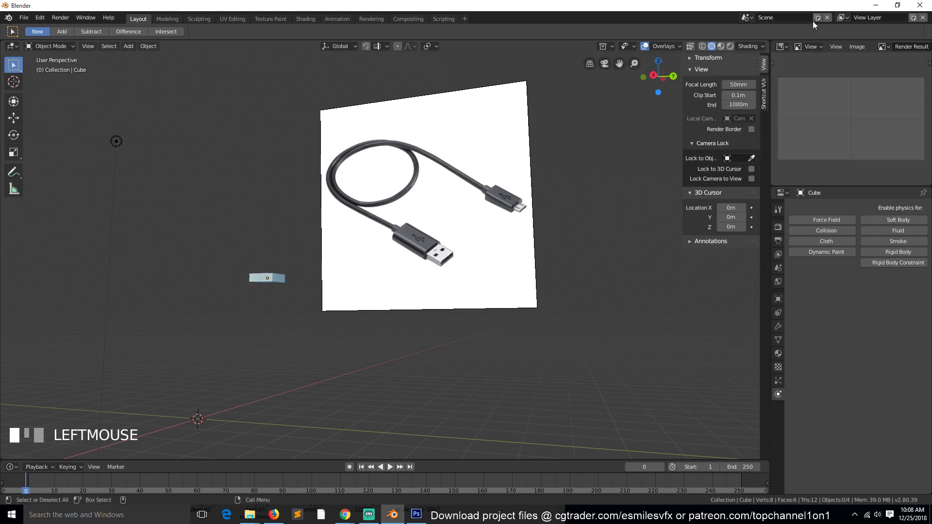
pyautogui.click(882, 47)
pyautogui.click(818, 71)
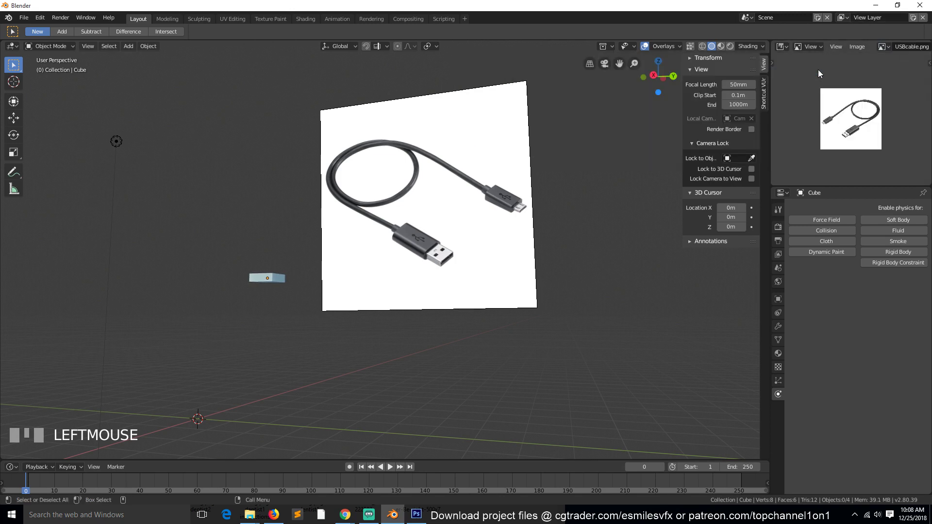
pyautogui.scroll(4, 839, 124)
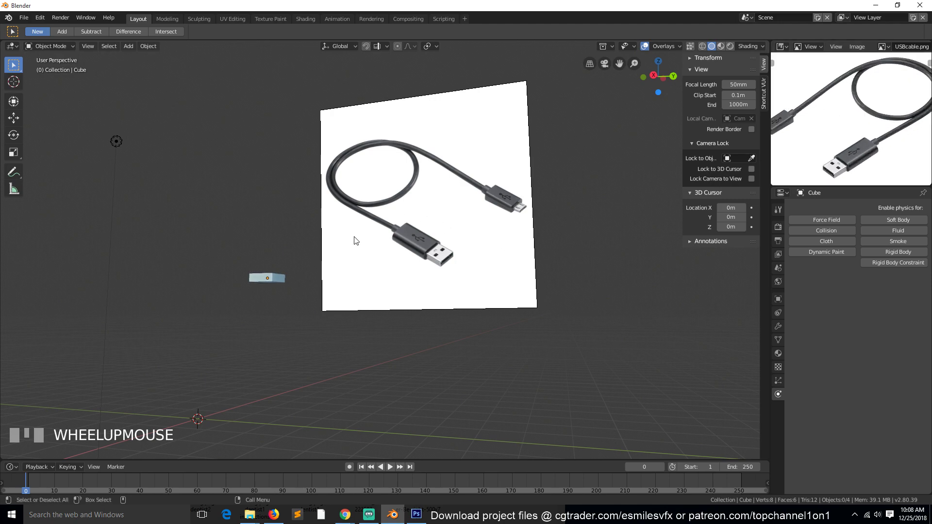
# Select the reference image in the 3D Viewport and view it obliquely from above.
pyautogui.click(341, 246)
pyautogui.moveTo(342, 245); pyautogui.dragTo(358, 290, button='middle')
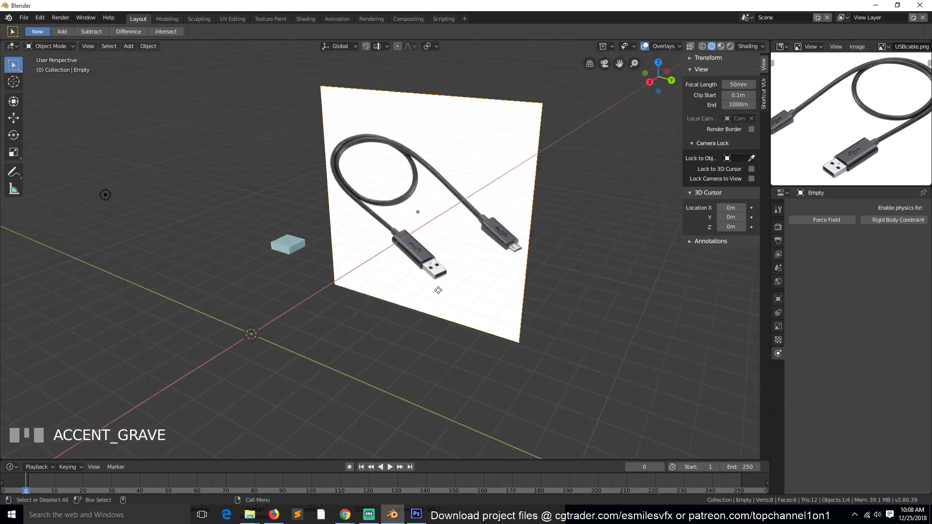
pyautogui.moveTo(439, 290); pyautogui.dragTo(419, 221, button='middle')
# Examine the cable's loop and both connectors in USBcable.png in the Image Editor at different magnifications.
pyautogui.scroll(-2, 803, 145)
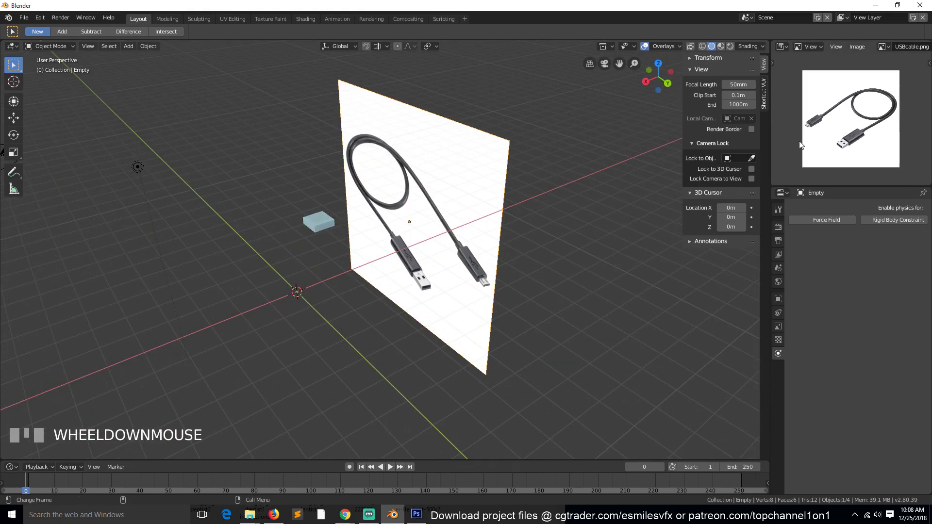
pyautogui.scroll(2, 803, 145)
pyautogui.scroll(-1, 814, 142)
pyautogui.scroll(-1, 816, 141)
pyautogui.scroll(5, 821, 143)
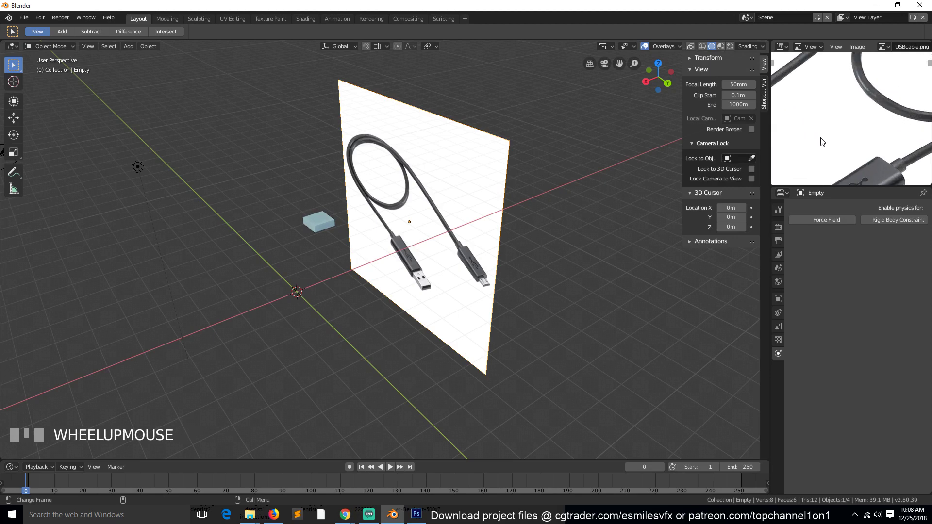
pyautogui.scroll(-4, 823, 142)
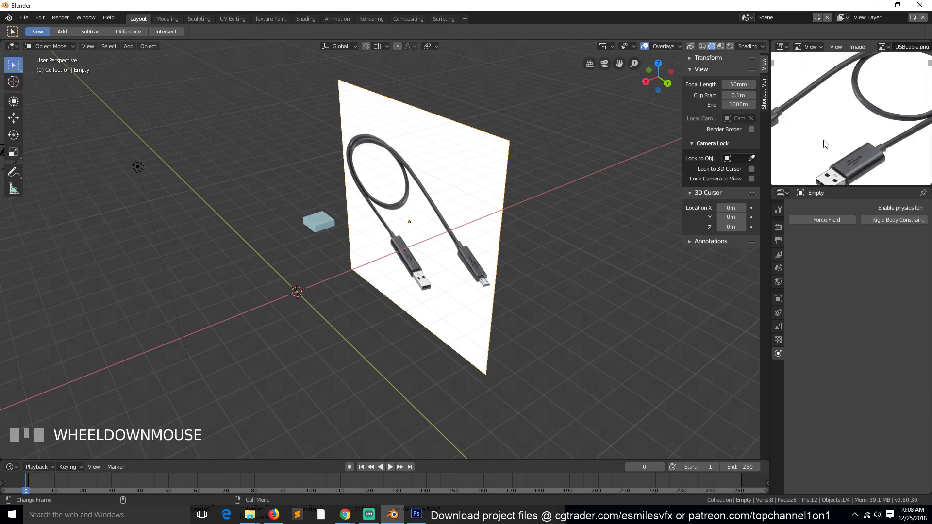
pyautogui.scroll(3, 830, 139)
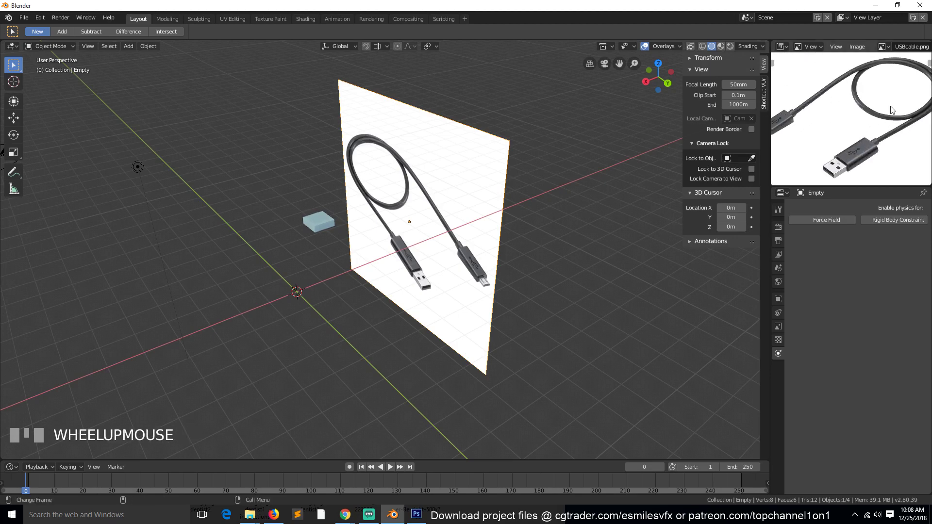
pyautogui.press('`')
pyautogui.moveTo(893, 109); pyautogui.dragTo(871, 110, button='middle')
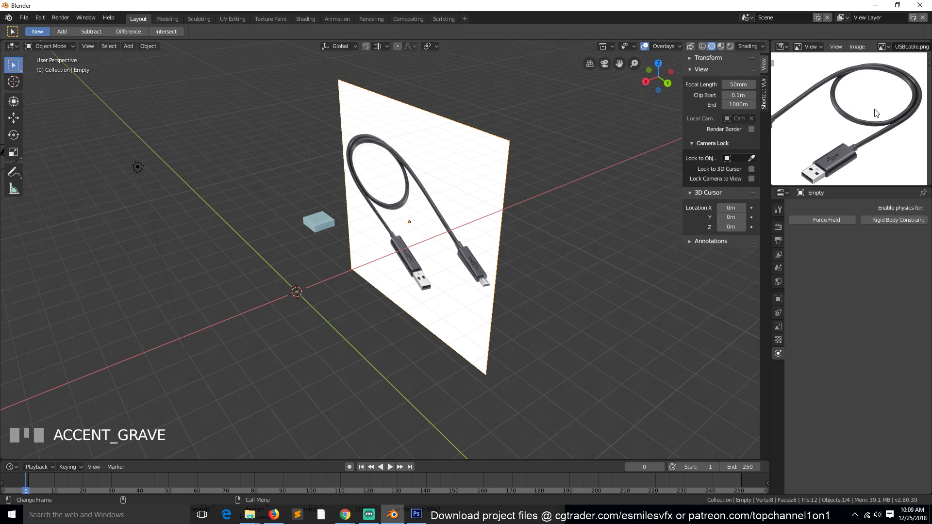
pyautogui.middleClick(887, 104)
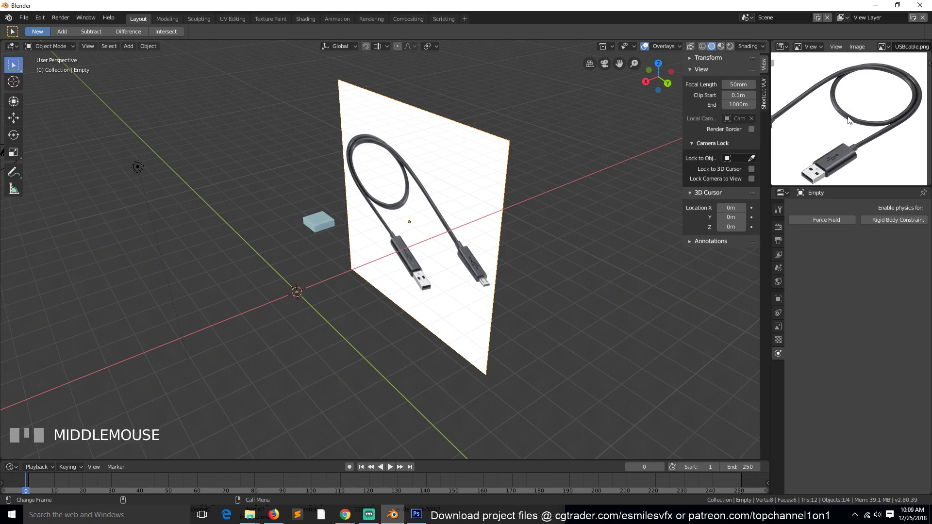
pyautogui.press('`')
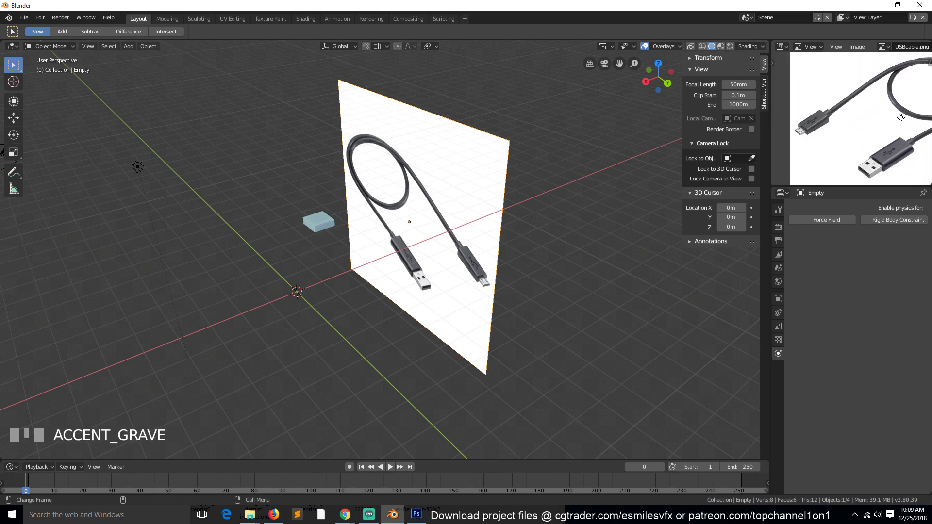
pyautogui.moveTo(859, 109); pyautogui.dragTo(878, 119, button='middle')
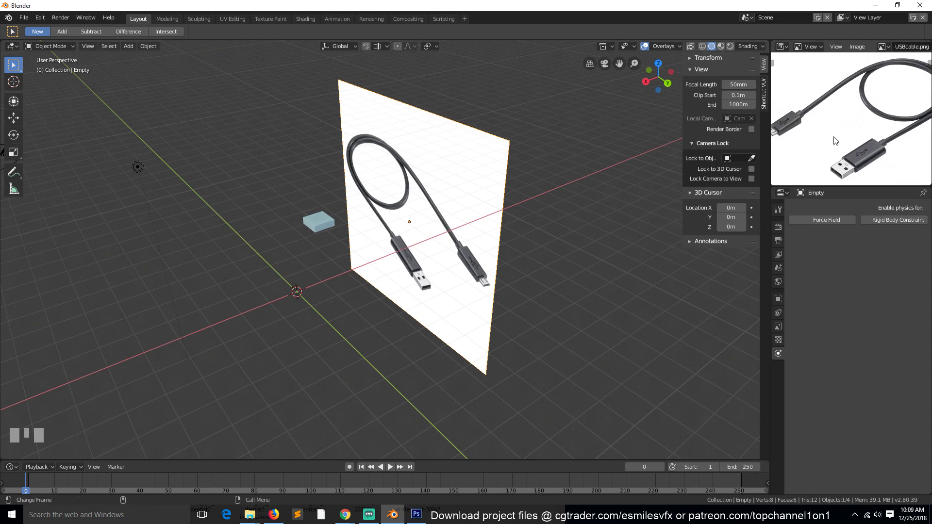
# Examine the micro-USB and USB-A plugs up close in the Image Editor, and view the whole 3D scene beside them.
pyautogui.scroll(2, 835, 142)
pyautogui.moveTo(847, 126); pyautogui.dragTo(856, 122, button='middle')
pyautogui.scroll(1, 854, 124)
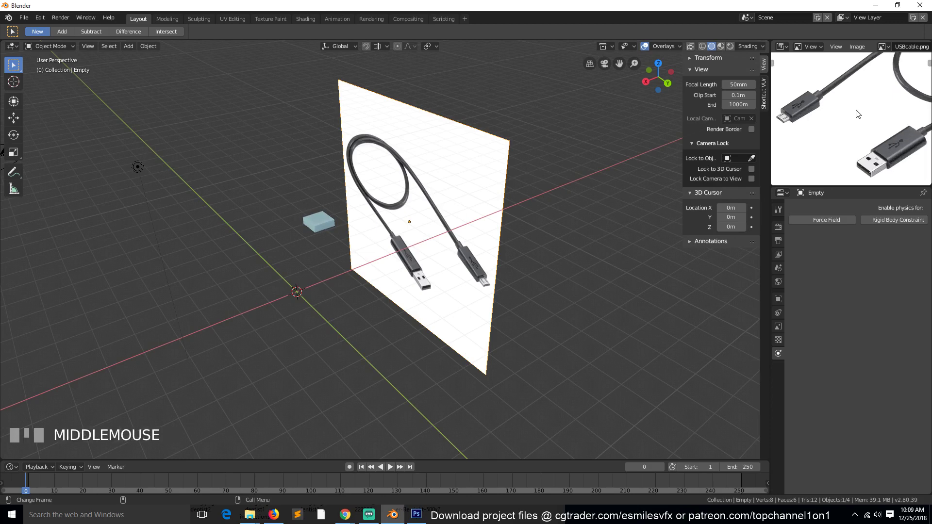
pyautogui.press('`')
pyautogui.moveTo(857, 115); pyautogui.dragTo(827, 118, button='middle')
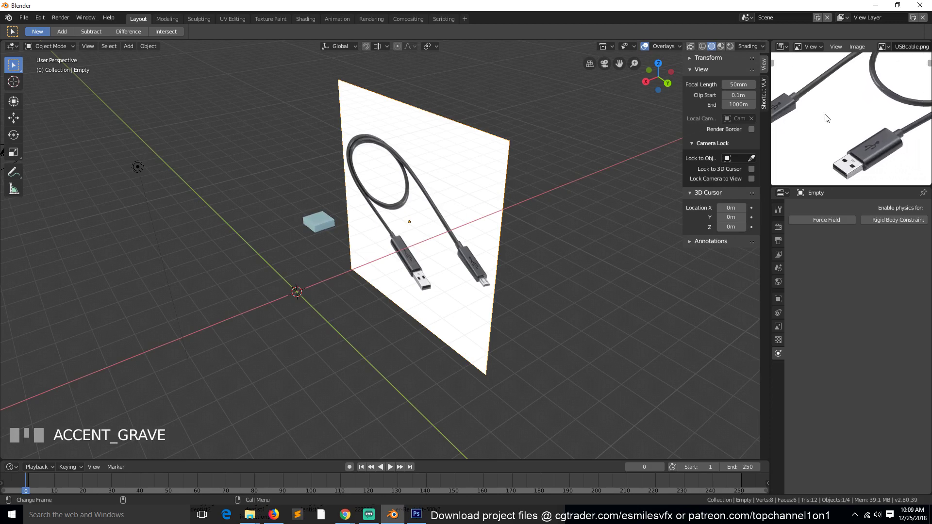
pyautogui.scroll(1, 826, 120)
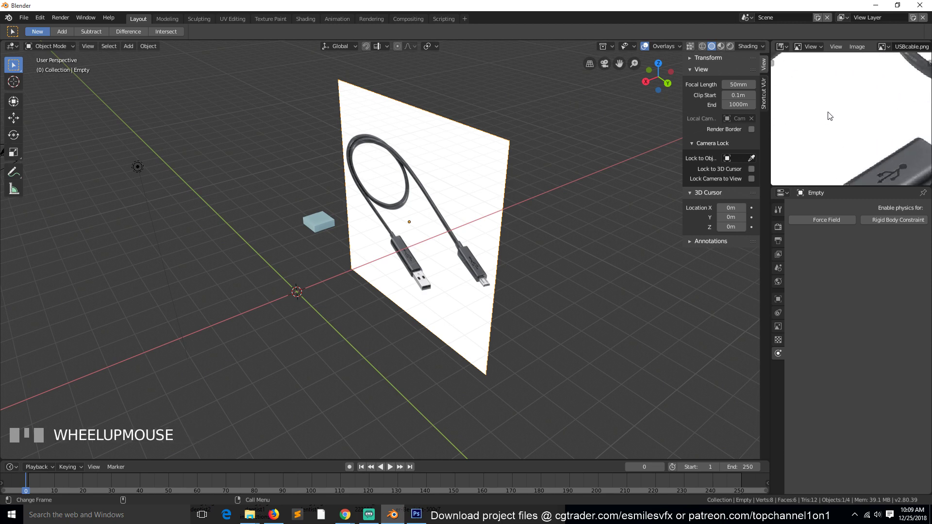
pyautogui.scroll(-1, 827, 117)
pyautogui.scroll(1, 827, 114)
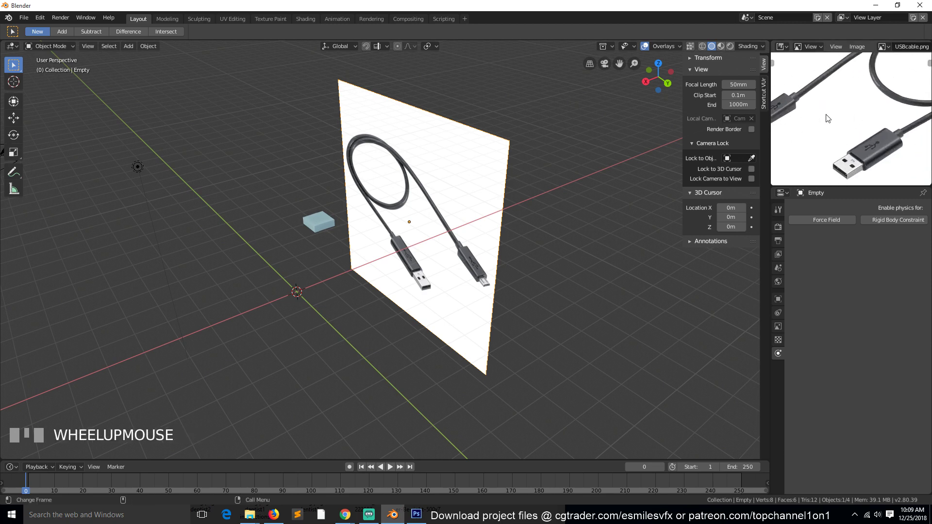
pyautogui.press('`')
pyautogui.moveTo(803, 122); pyautogui.dragTo(823, 112, button='middle')
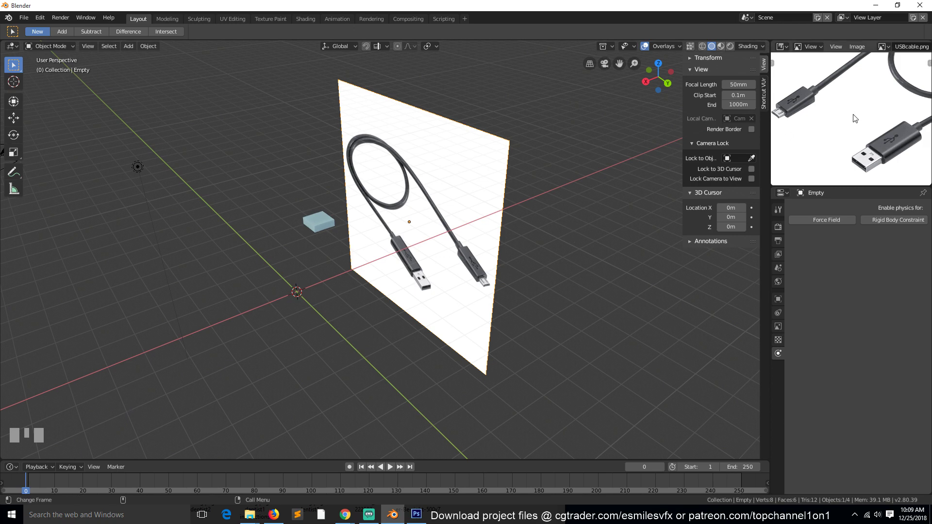
pyautogui.press('`')
pyautogui.moveTo(852, 114); pyautogui.dragTo(829, 138, button='middle')
pyautogui.press('`')
pyautogui.moveTo(634, 203); pyautogui.dragTo(481, 270, button='middle')
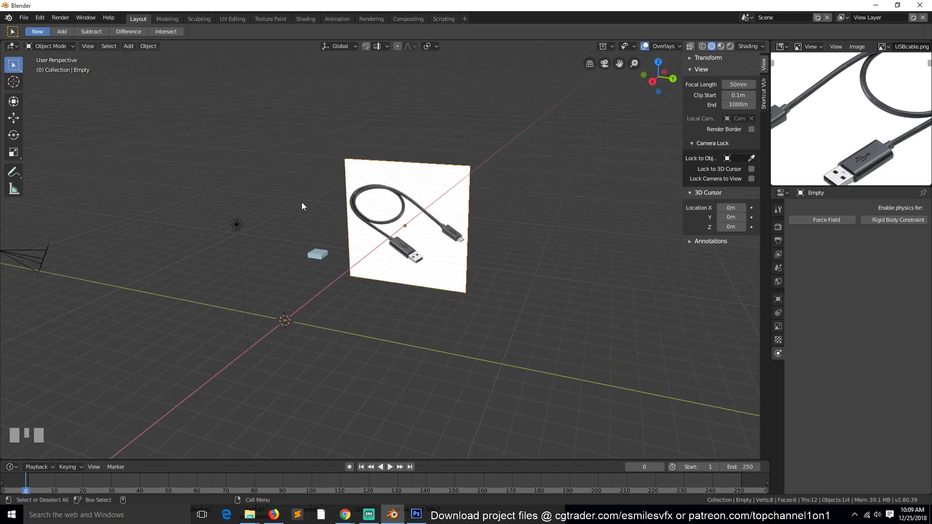
pyautogui.scroll(2, 295, 189)
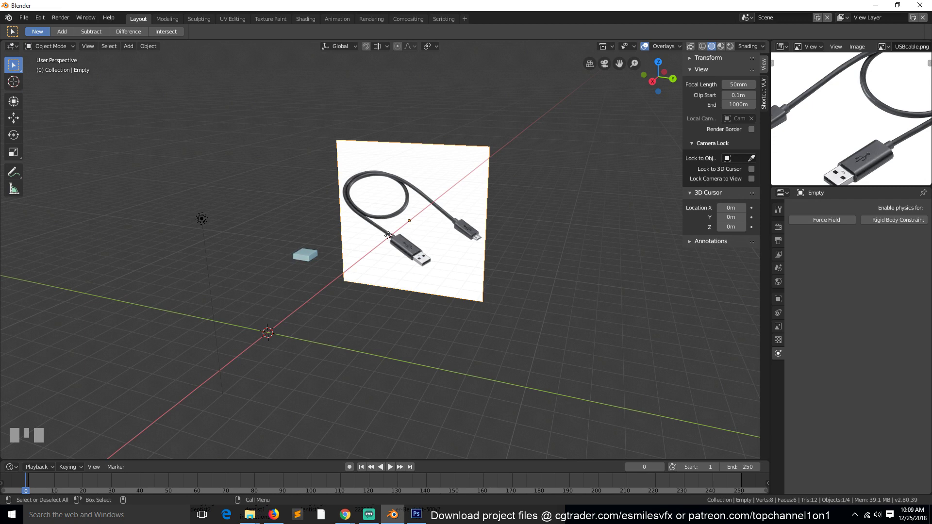
pyautogui.press('`')
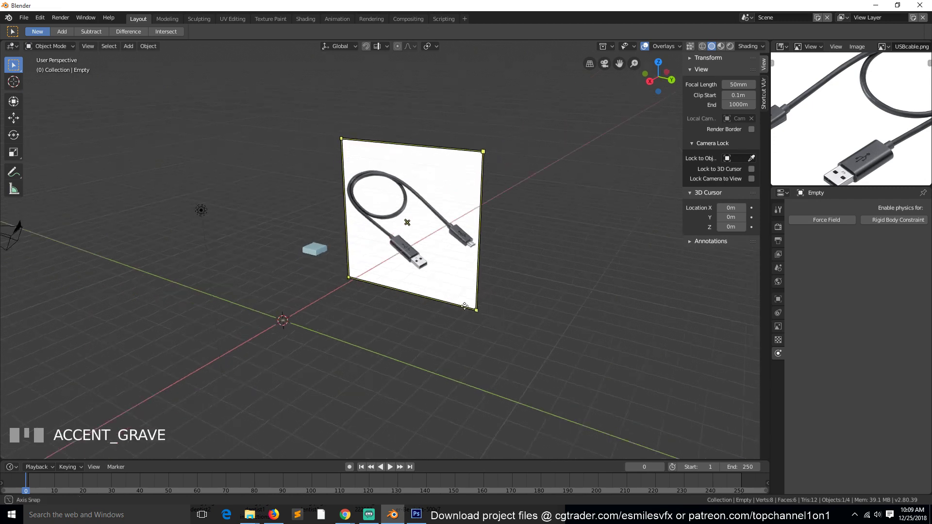
pyautogui.moveTo(393, 258); pyautogui.dragTo(327, 296, button='middle')
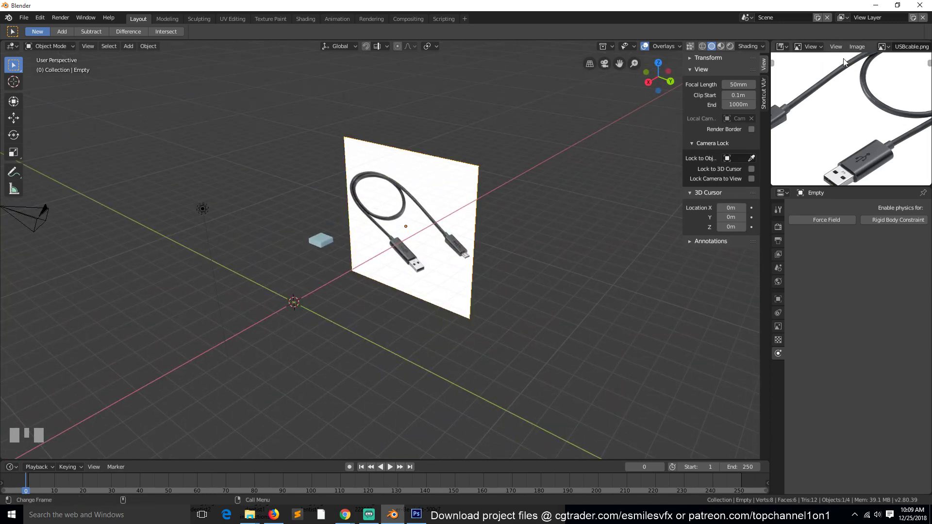
pyautogui.scroll(-2, 856, 119)
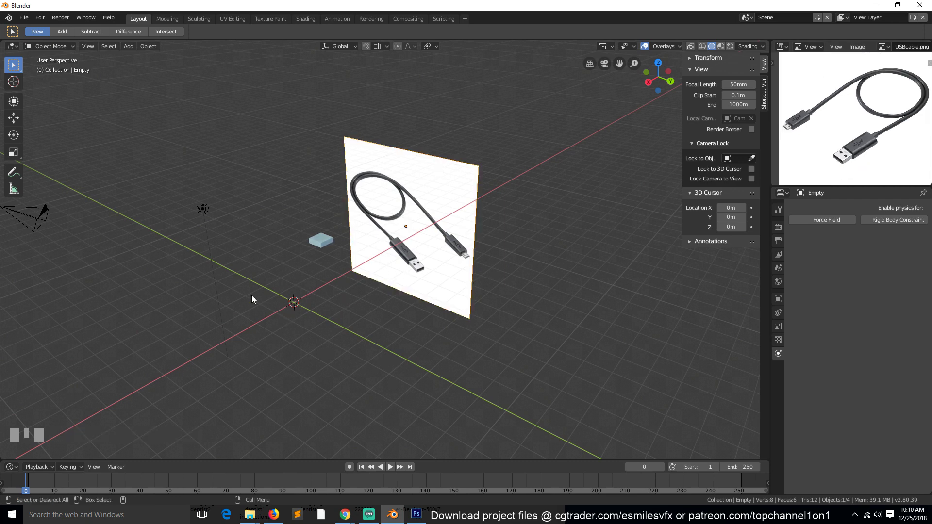
# Open the input preferences and collapse the 3D View category of the keymap.
pyautogui.click(41, 17)
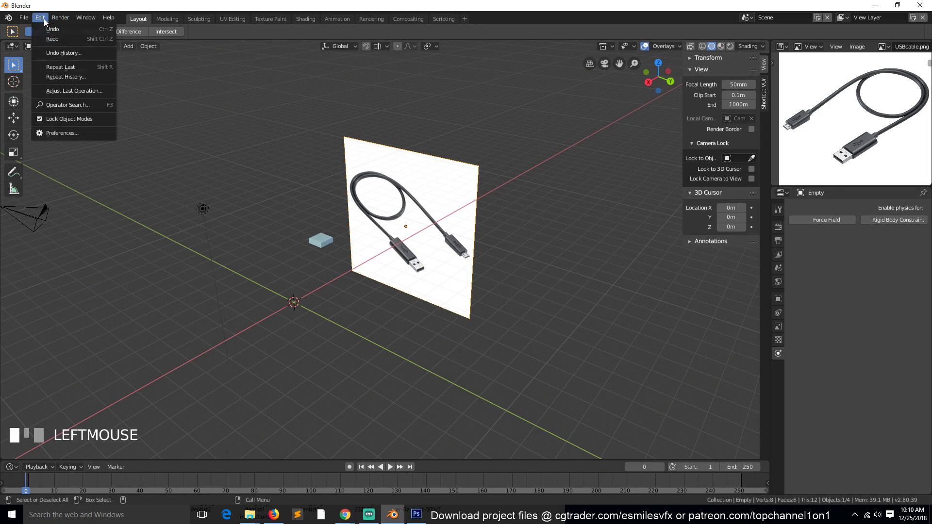
pyautogui.click(63, 133)
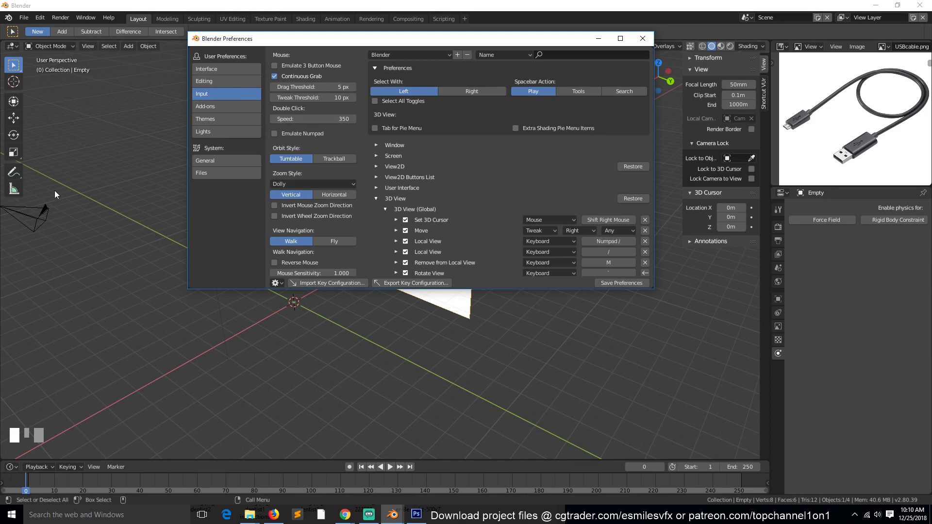
pyautogui.click(376, 198)
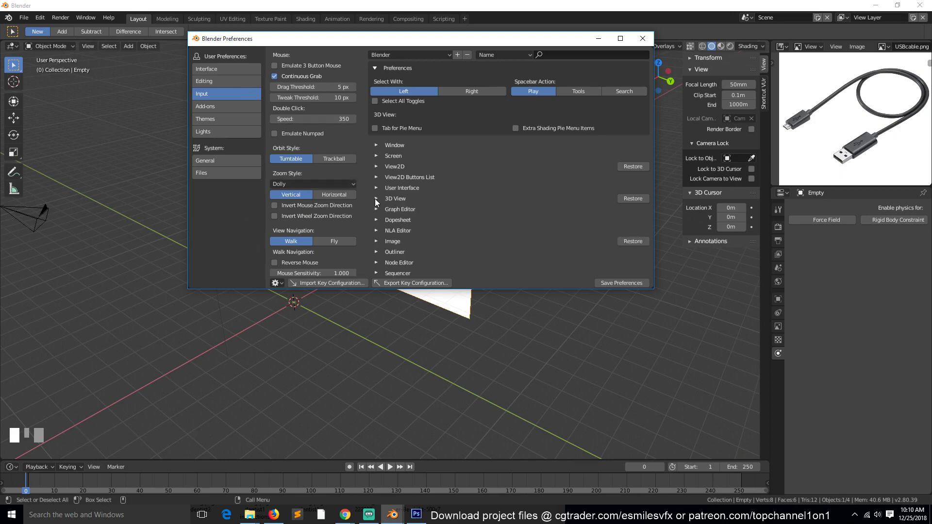
# Check the mode and editor type of the area displaying USBcable.png, keeping it as an Image Editor.
pyautogui.click(807, 50)
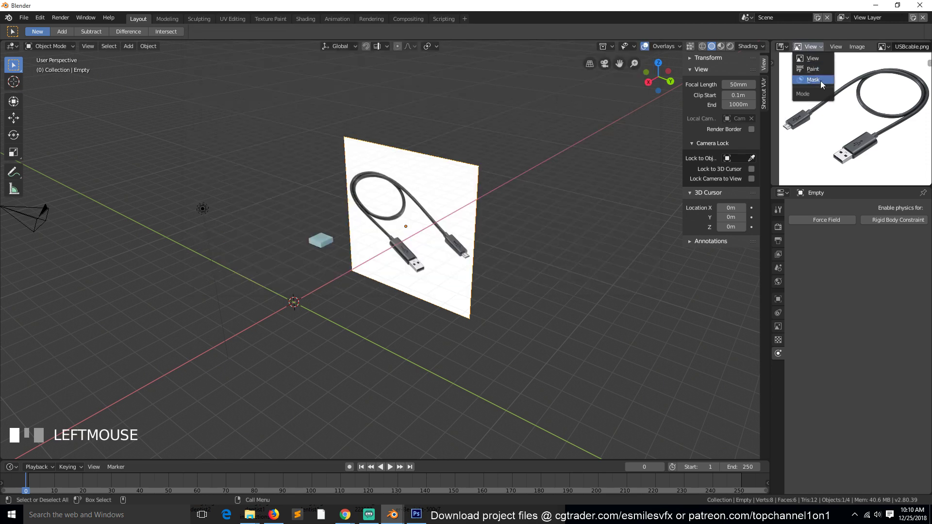
pyautogui.click(783, 49)
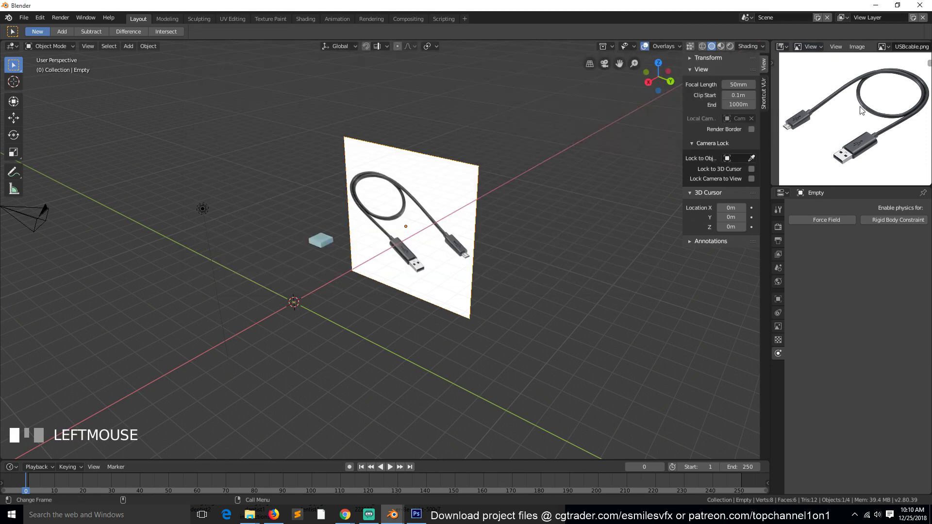
pyautogui.click(781, 46)
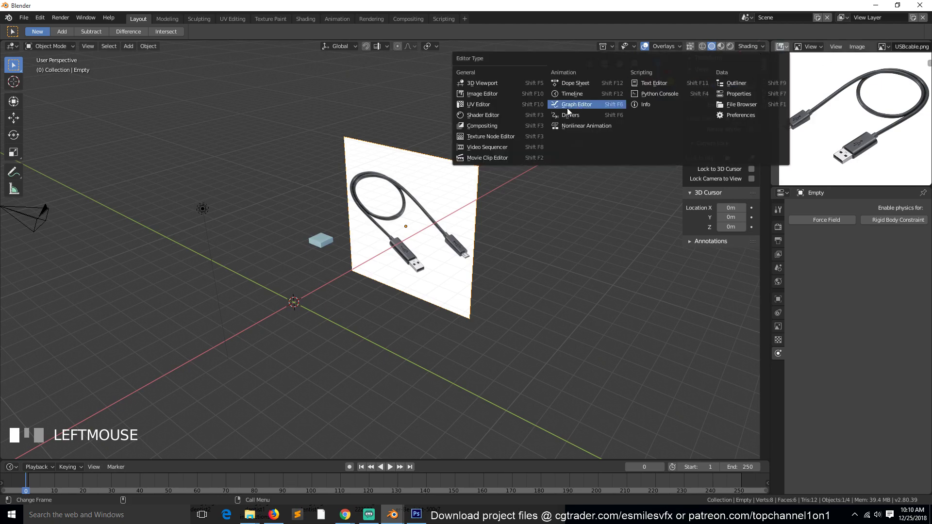
pyautogui.click(490, 93)
# Examine the Pan View shortcuts under Image (Global) in the keymap preferences, and close the preferences.
pyautogui.click(25, 18)
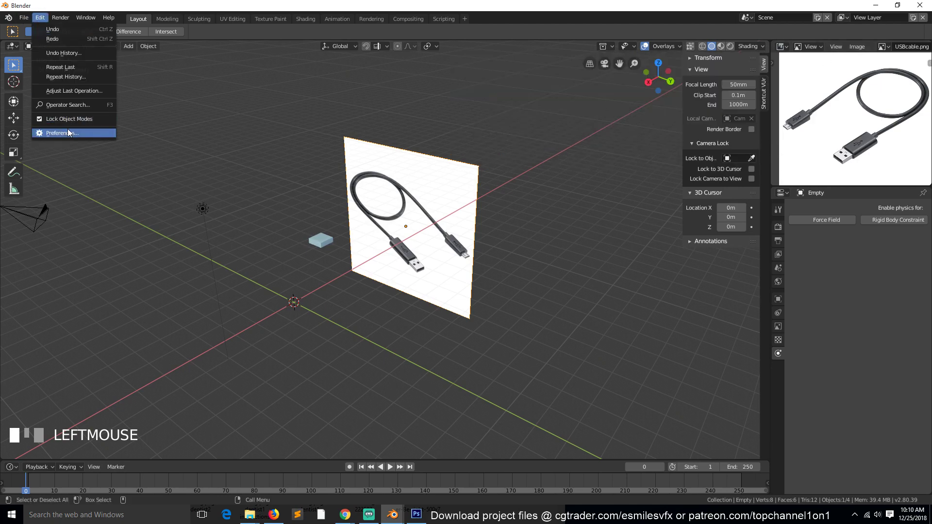
pyautogui.click(68, 129)
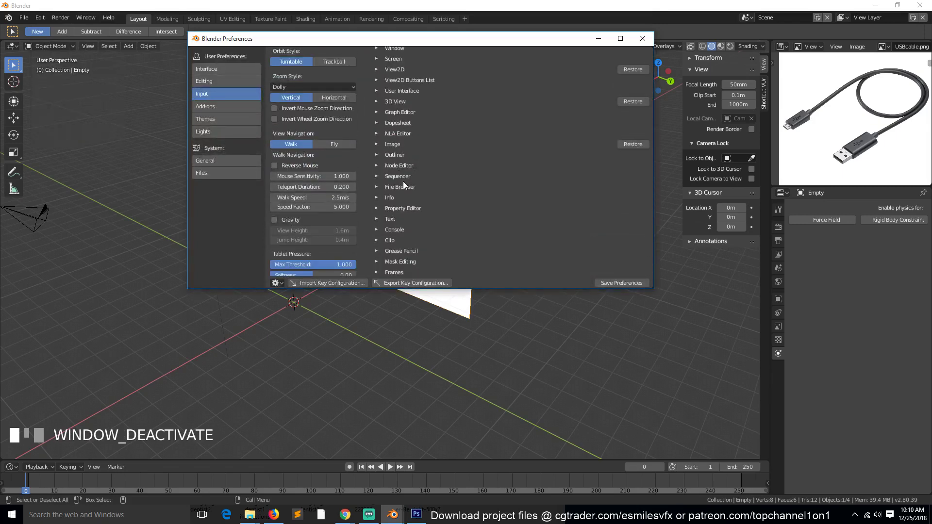
pyautogui.scroll(3, 407, 172)
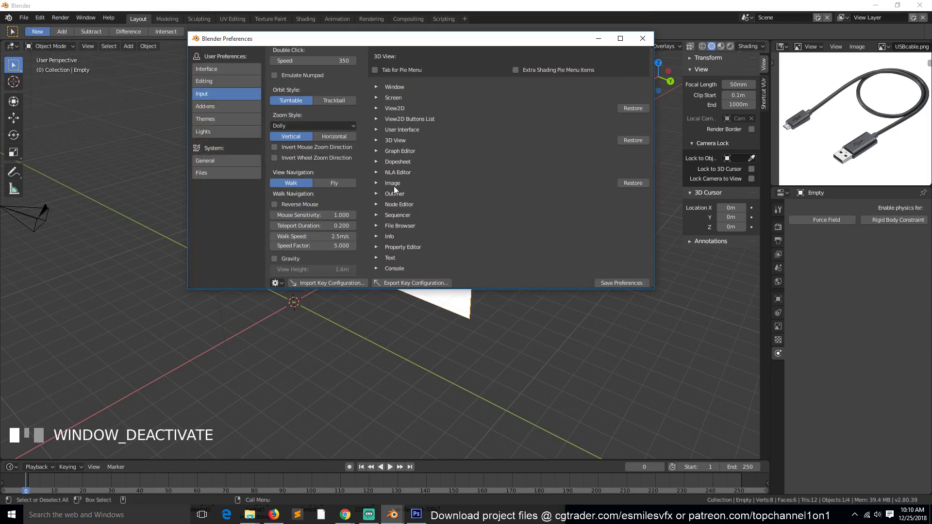
pyautogui.click(381, 182)
pyautogui.click(381, 183)
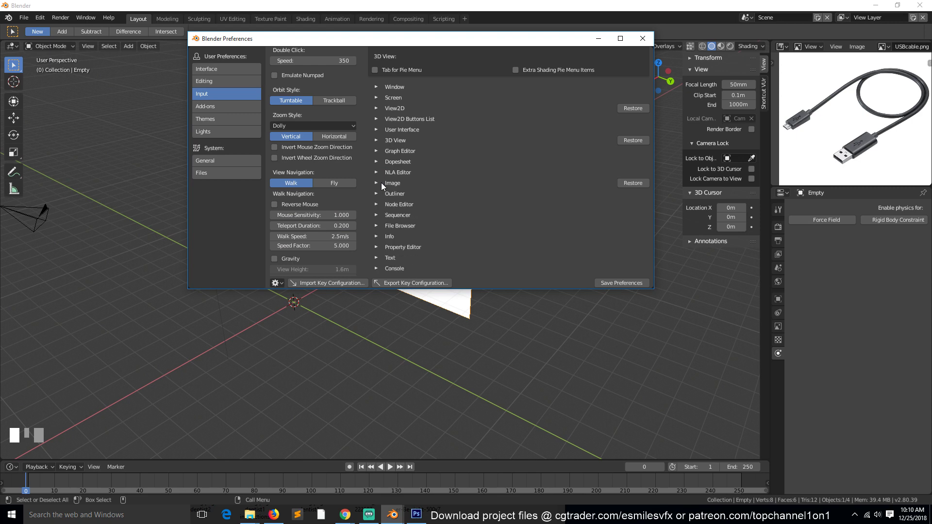
pyautogui.click(381, 183)
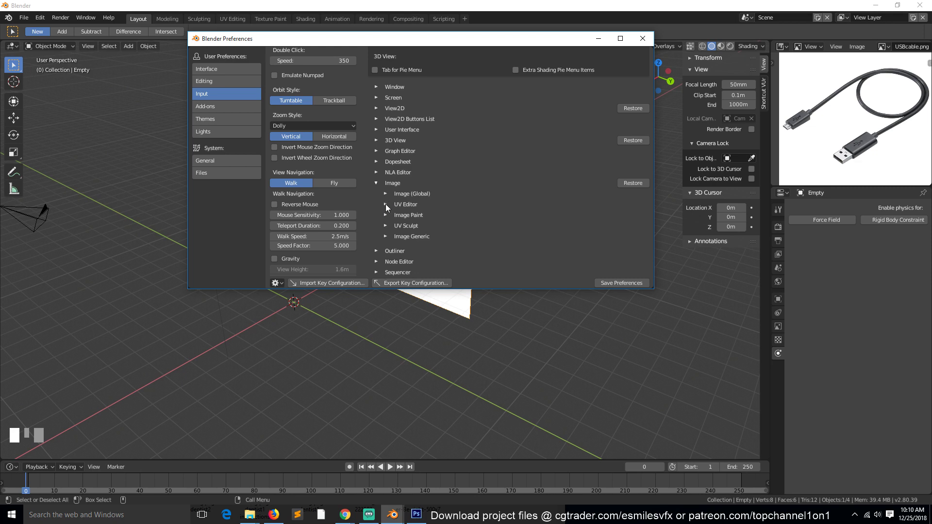
pyautogui.click(385, 195)
pyautogui.scroll(-2, 396, 202)
pyautogui.scroll(-1, 413, 218)
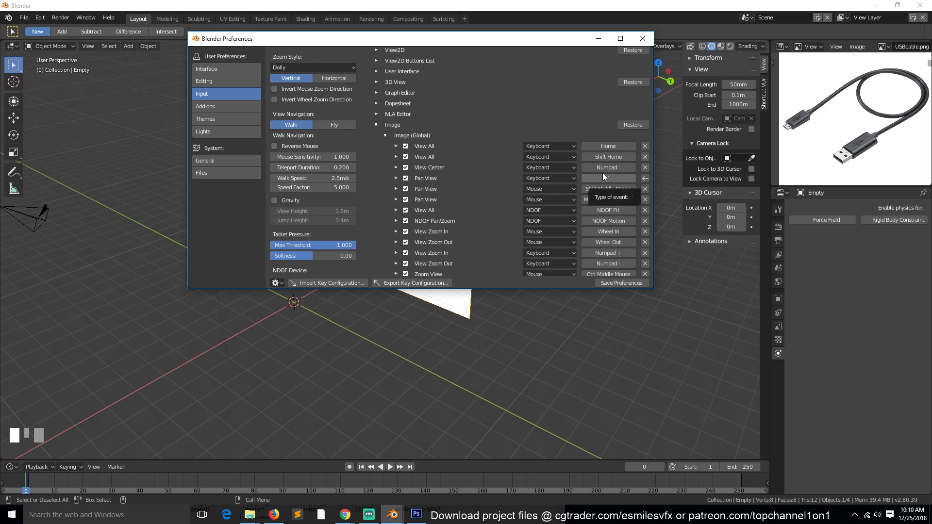
pyautogui.click(642, 38)
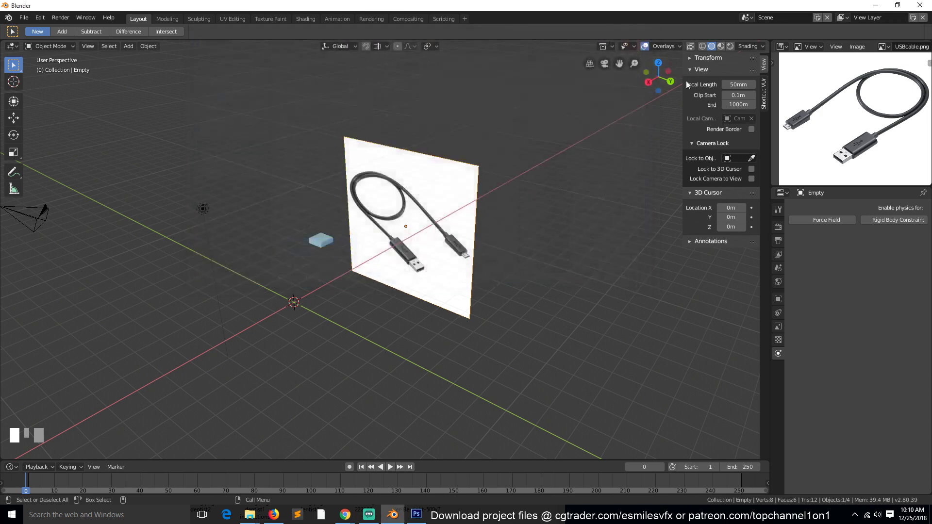
# Switch to Firefox, search for "keyboard" in a new tab, and view the image results.
pyautogui.click(274, 514)
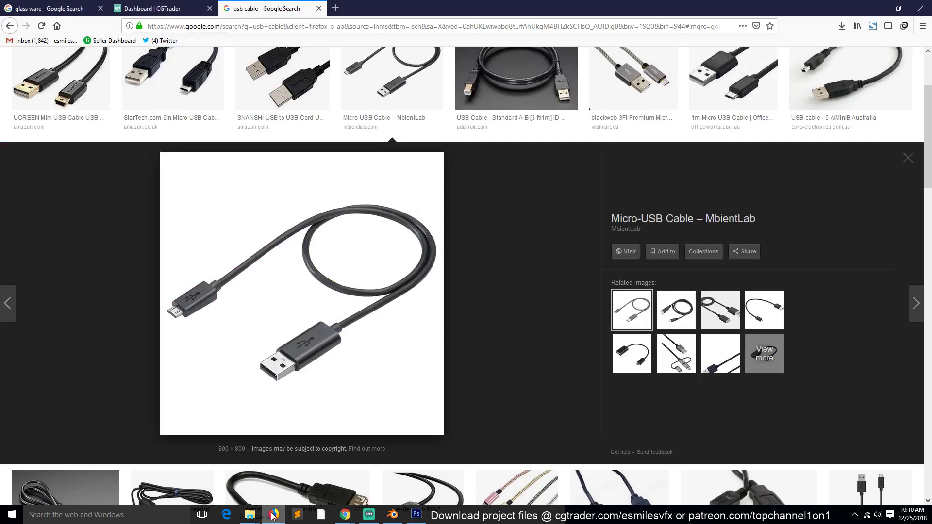
pyautogui.click(335, 8)
pyautogui.write('keyboard')
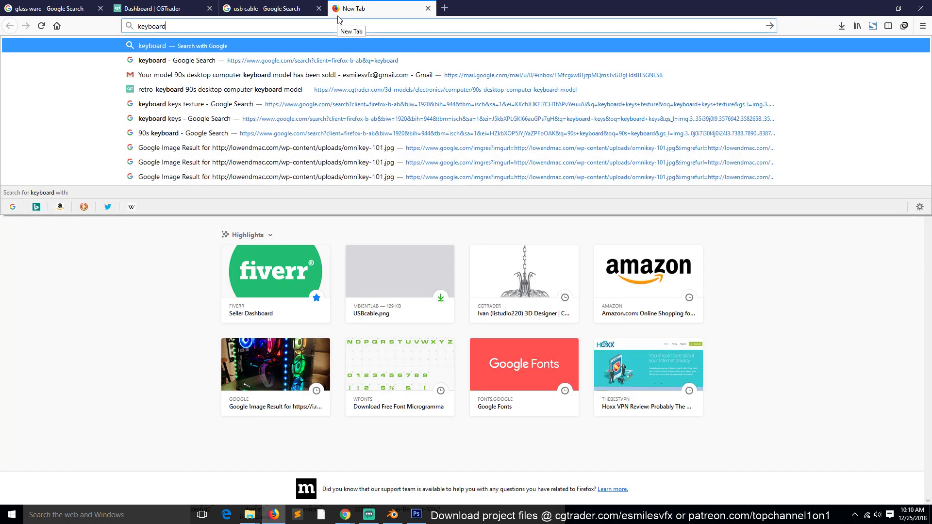
pyautogui.press('Return')
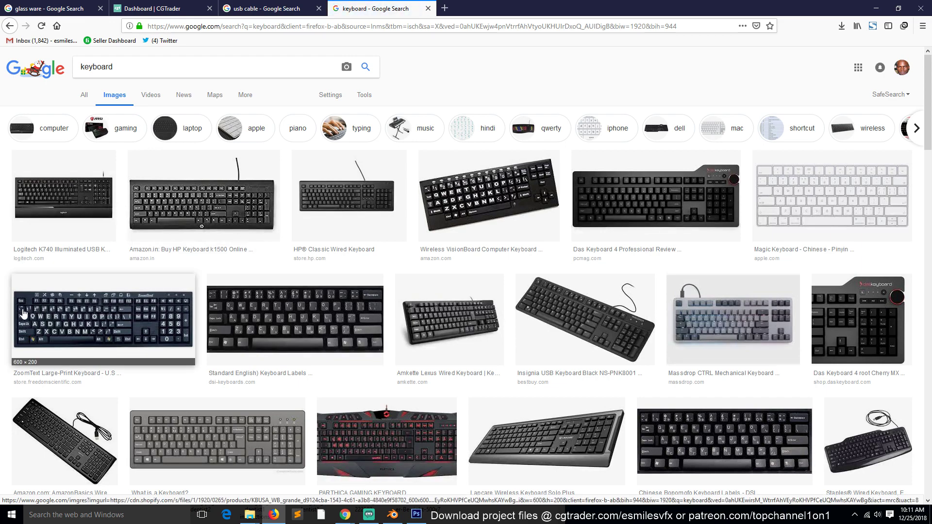
# Switch back to Blender, shift the cable picture in the Image Editor, and view the 3D scene from several angles.
pyautogui.click(393, 514)
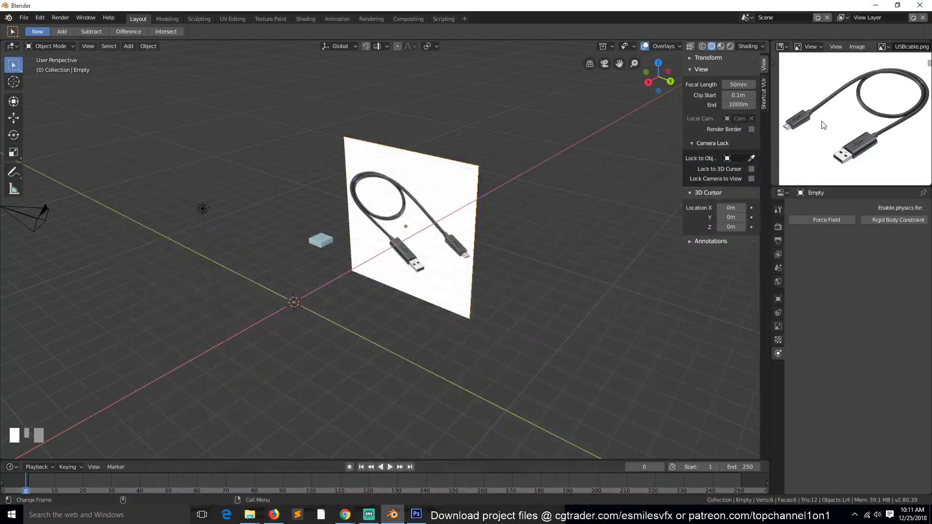
pyautogui.scroll(-1, 824, 125)
pyautogui.scroll(1, 820, 128)
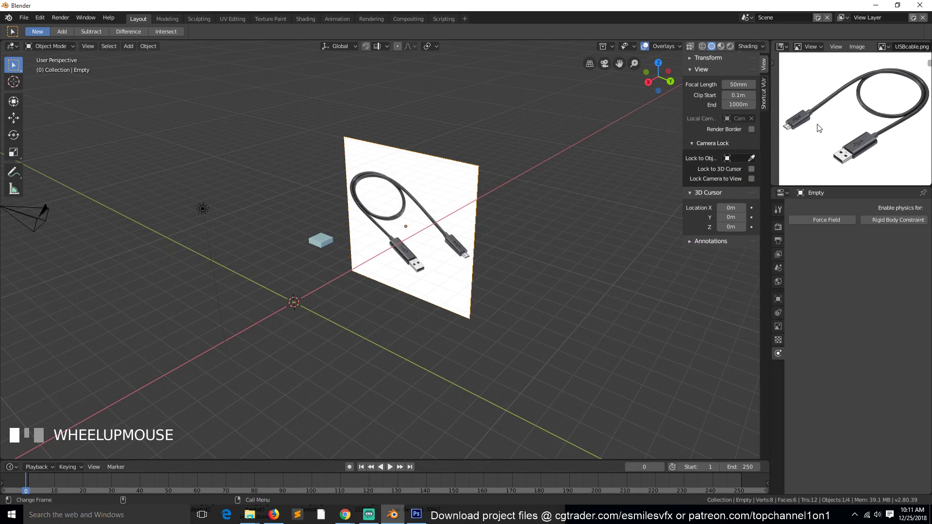
pyautogui.press('`')
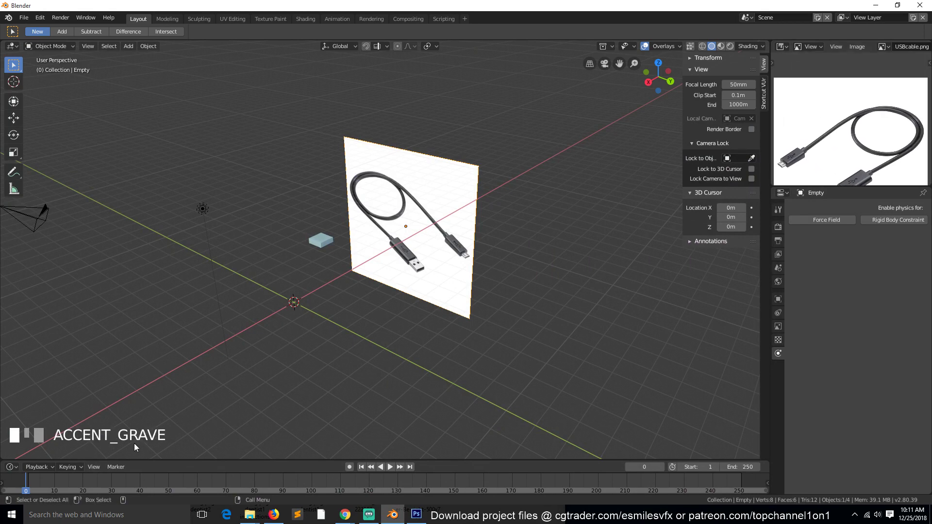
pyautogui.moveTo(226, 424); pyautogui.dragTo(319, 421, button='middle')
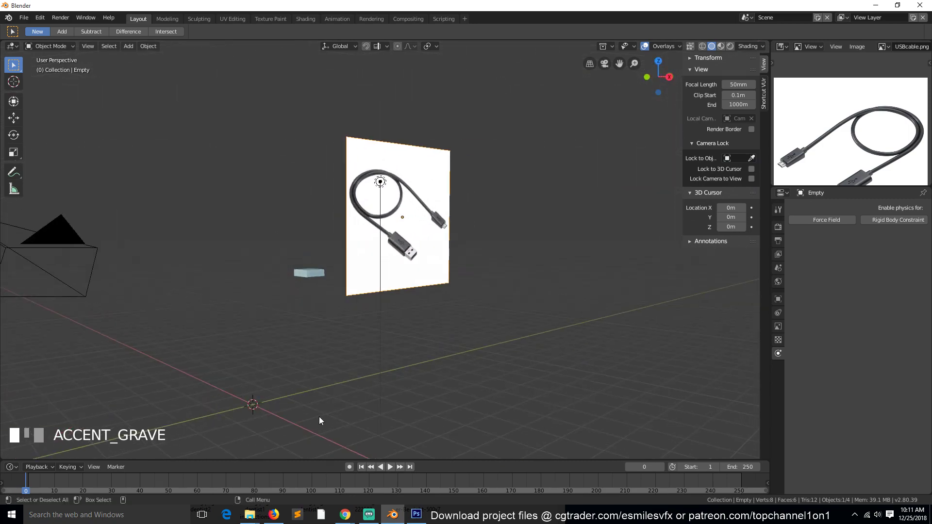
pyautogui.moveTo(397, 360); pyautogui.dragTo(311, 381, button='middle')
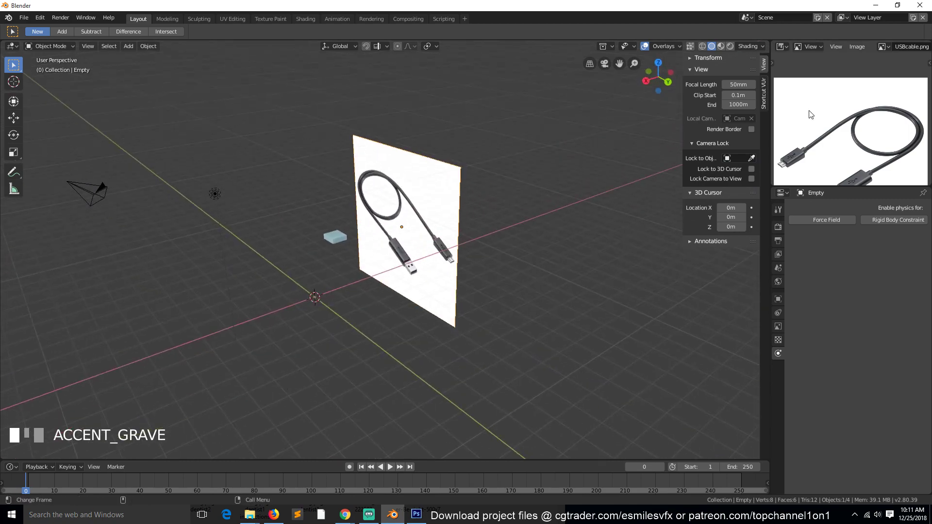
# Frame the USB-A plug of USBcable.png up close in the Image Editor.
pyautogui.moveTo(812, 115); pyautogui.dragTo(840, 118, button='middle')
pyautogui.scroll(5, 830, 124)
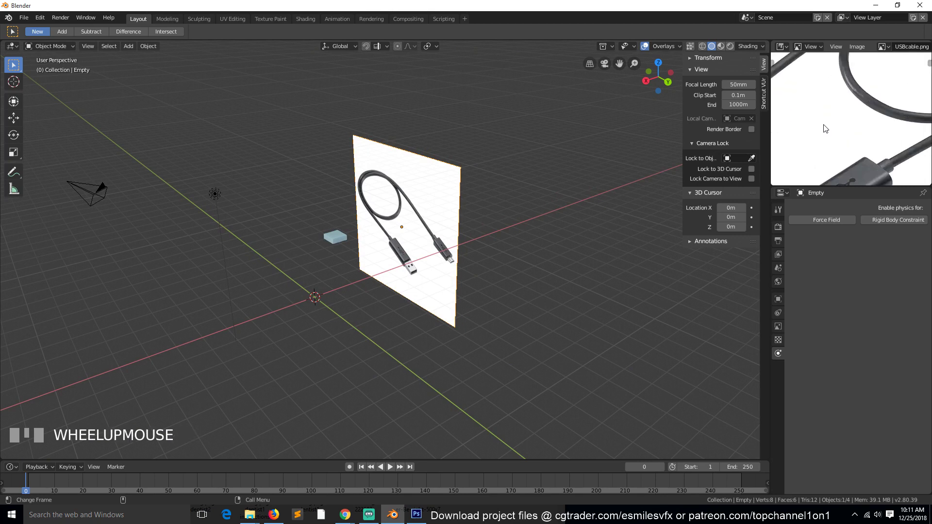
pyautogui.scroll(-4, 827, 128)
pyautogui.scroll(4, 827, 131)
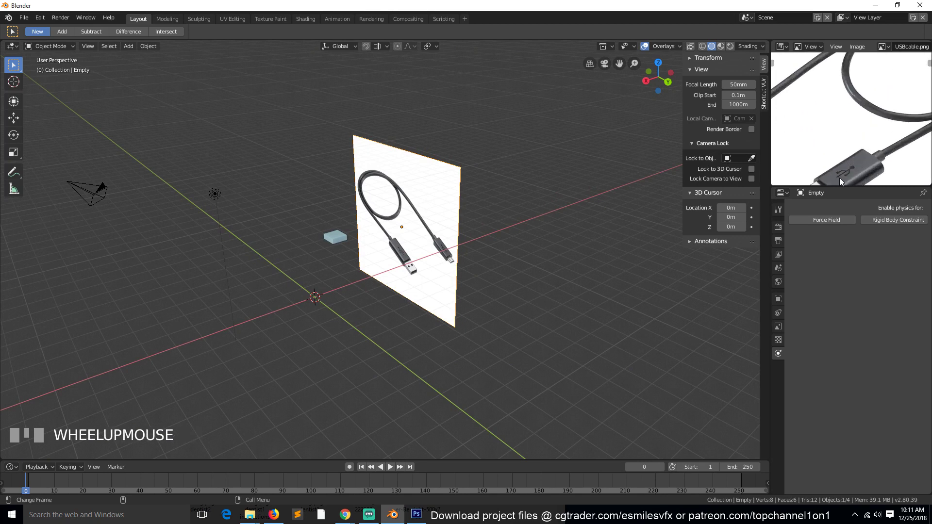
pyautogui.moveTo(844, 143); pyautogui.dragTo(825, 116, button='middle')
# Delete the reference image from the 3D Viewport.
pyautogui.click(330, 167)
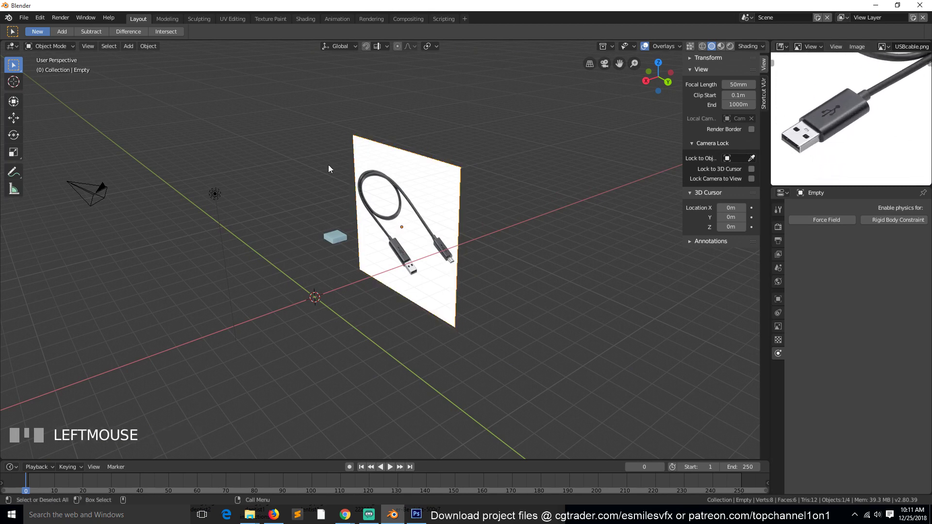
pyautogui.press('x')
pyautogui.click(427, 222)
# Select the flattened cube and scale it by about 1.49 along the global Y axis.
pyautogui.click(340, 242)
pyautogui.press('KP_1')
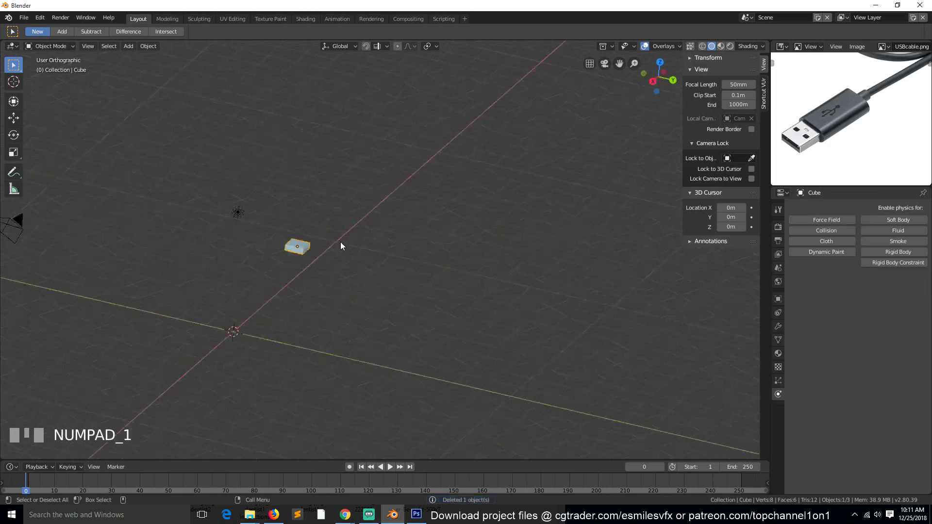
pyautogui.press('KP_Decimal')
pyautogui.moveTo(282, 238); pyautogui.dragTo(302, 223, button='middle')
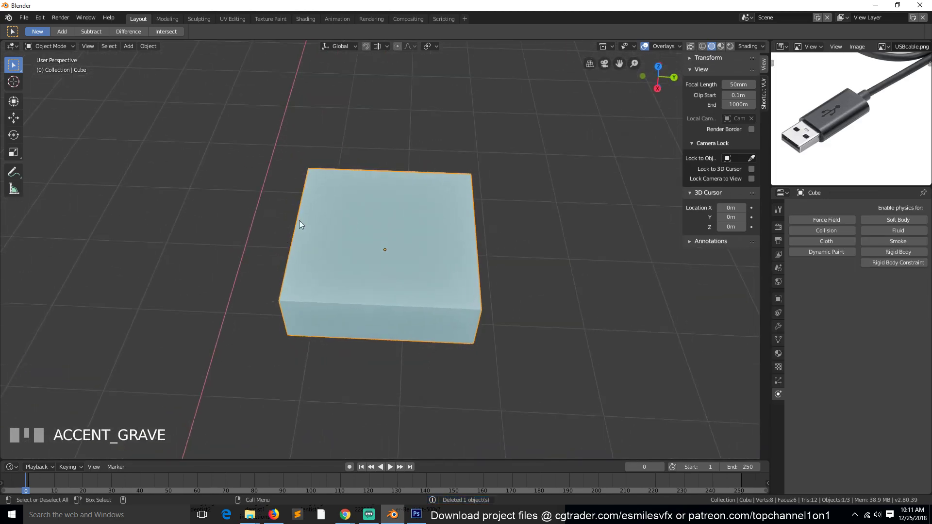
pyautogui.press('s')
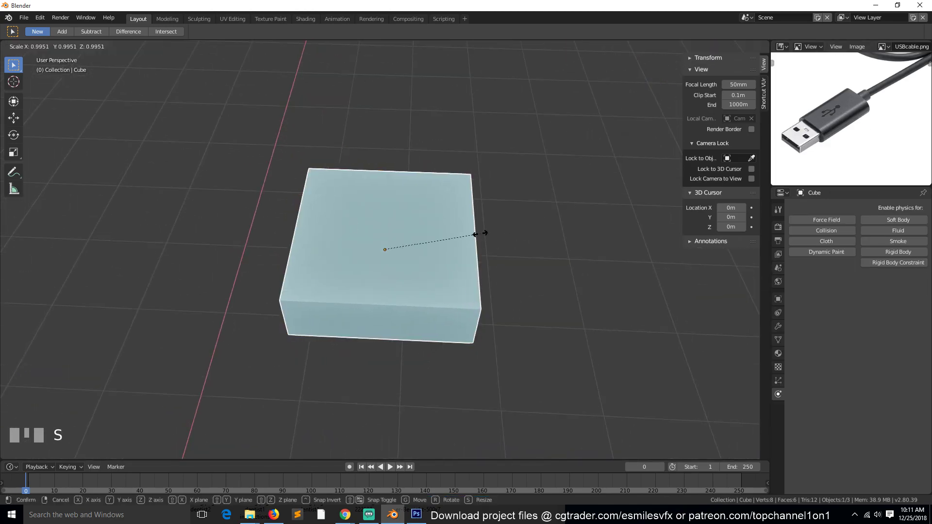
pyautogui.press('y')
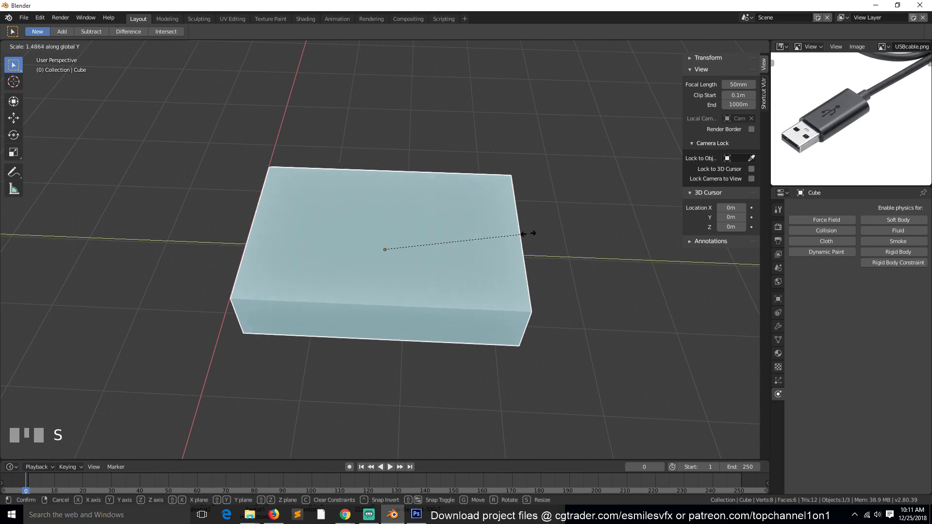
pyautogui.click(532, 233)
# Add a second mesh cube to the scene.
pyautogui.moveTo(385, 244); pyautogui.dragTo(456, 231, button='middle')
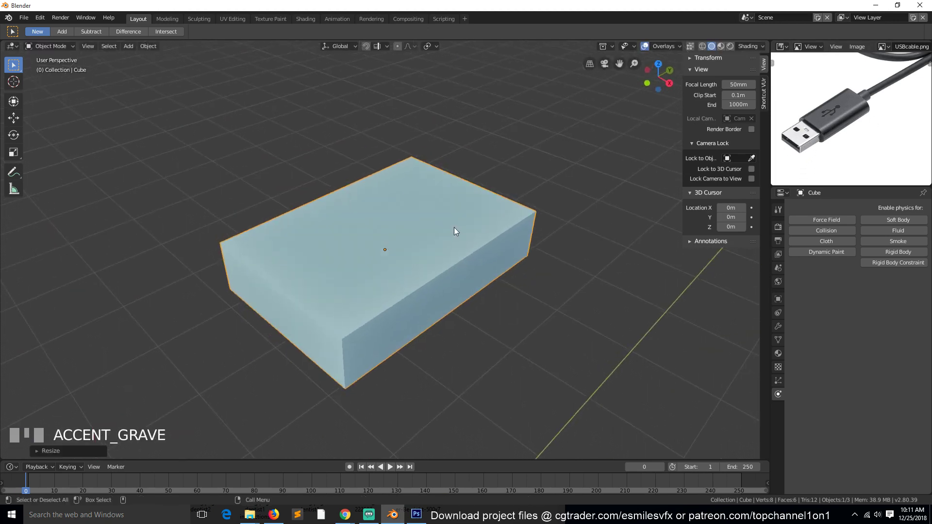
pyautogui.scroll(-2, 456, 231)
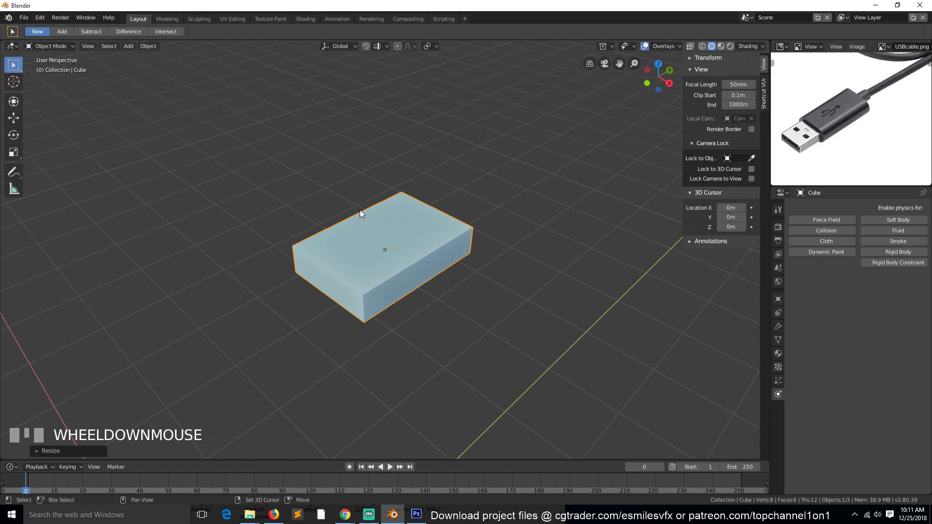
pyautogui.hotkey('shift', 'a')
pyautogui.moveTo(360, 210)
pyautogui.click(406, 219)
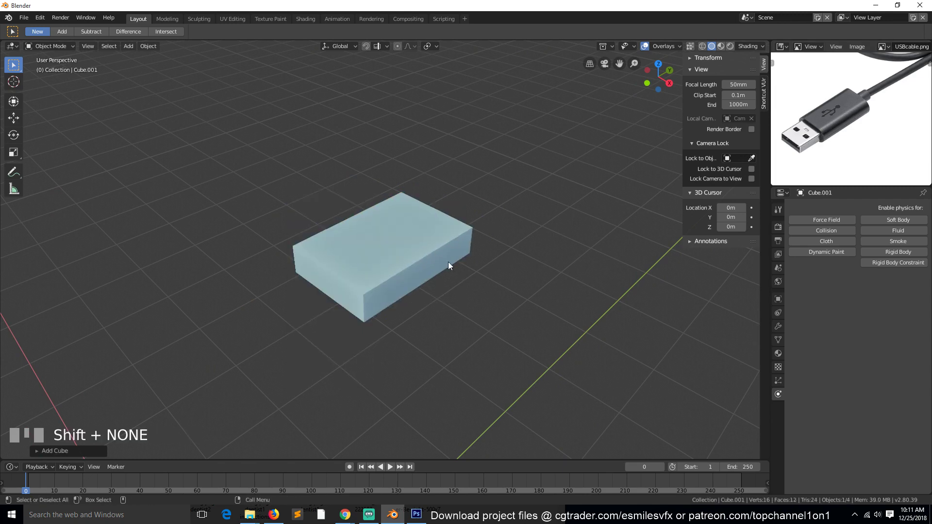
# Delete the oversized second cube, leaving the small flattened block in the scene.
pyautogui.press('s')
pyautogui.scroll(-3, 486, 292)
pyautogui.click(437, 306)
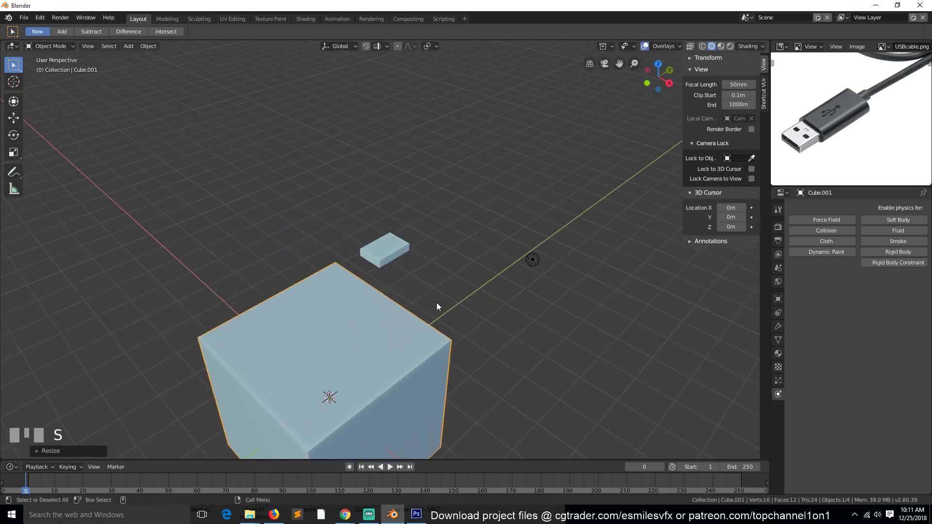
pyautogui.press('Delete')
pyautogui.scroll(3, 386, 284)
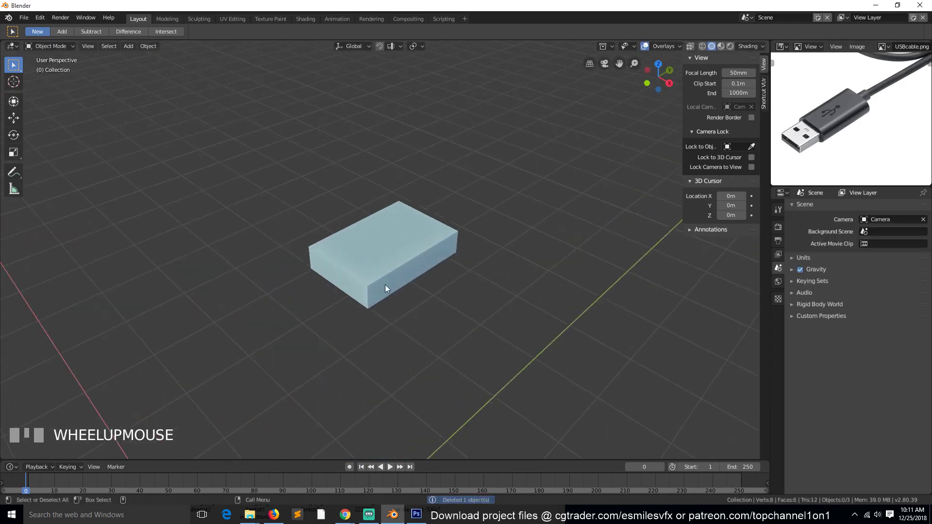
# Select the flattened block, clear its location to the world origin, and frame it up close.
pyautogui.click(383, 279)
pyautogui.scroll(-2, 382, 278)
pyautogui.scroll(-4, 390, 323)
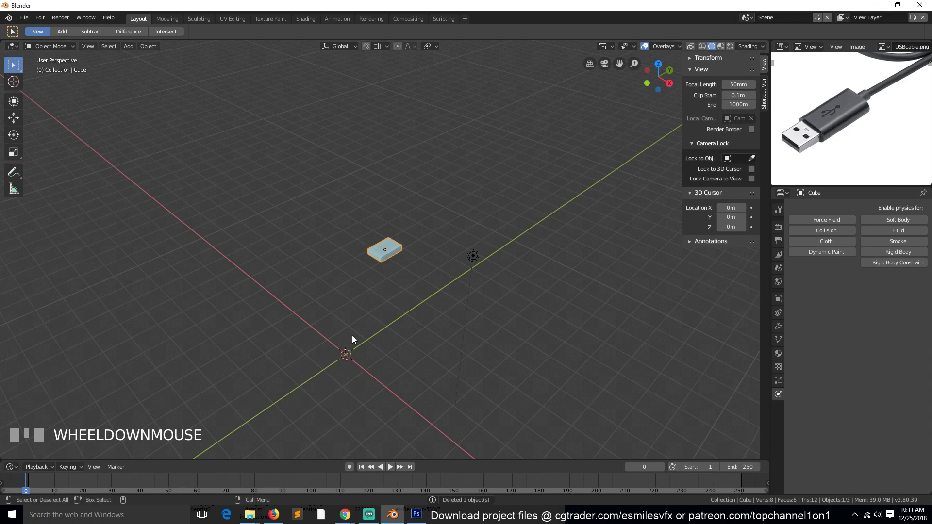
pyautogui.hotkey('alt', 'g')
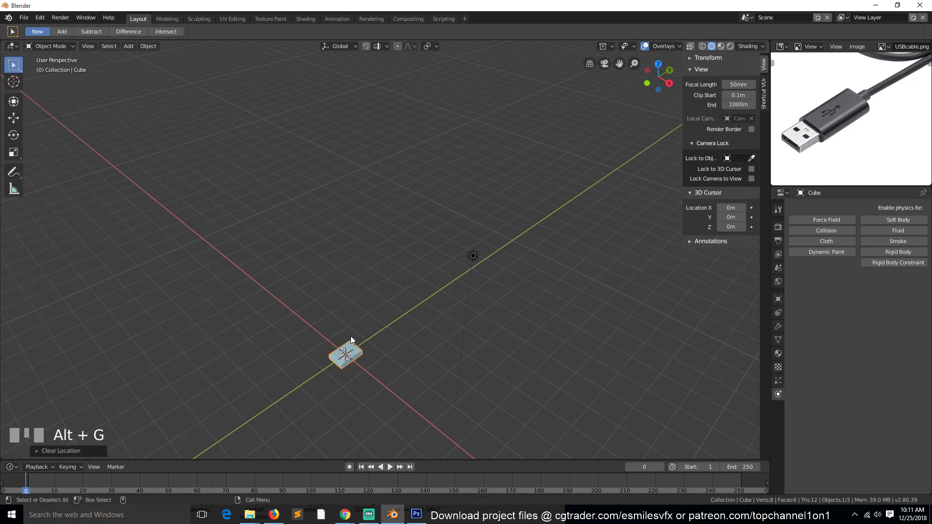
pyautogui.press('KP_Decimal')
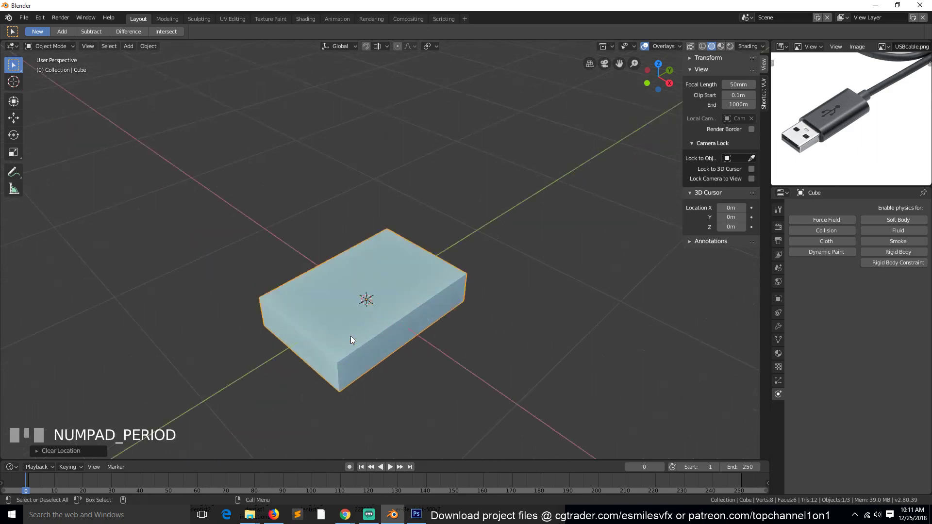
pyautogui.scroll(-2, 356, 224)
pyautogui.press('`')
pyautogui.moveTo(356, 256); pyautogui.dragTo(374, 286, button='middle')
pyautogui.scroll(2, 374, 285)
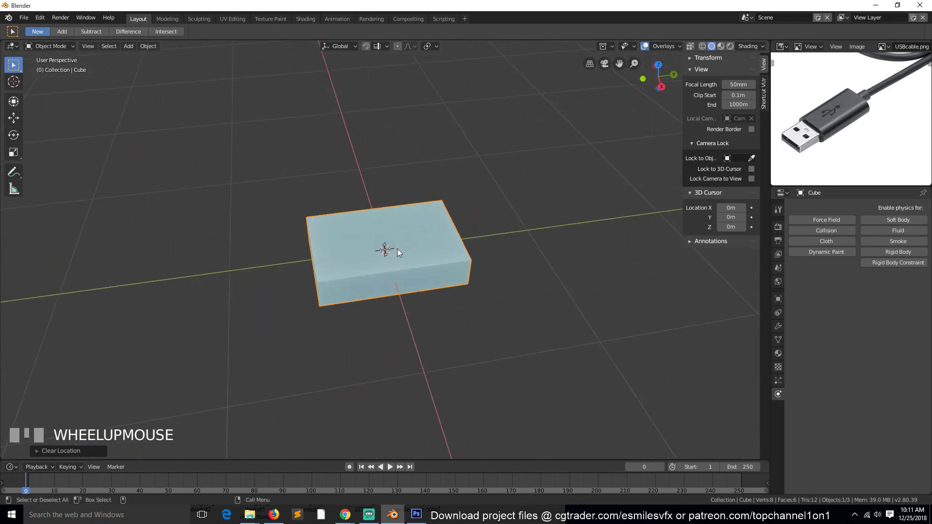
pyautogui.hotkey('shift', 'd')
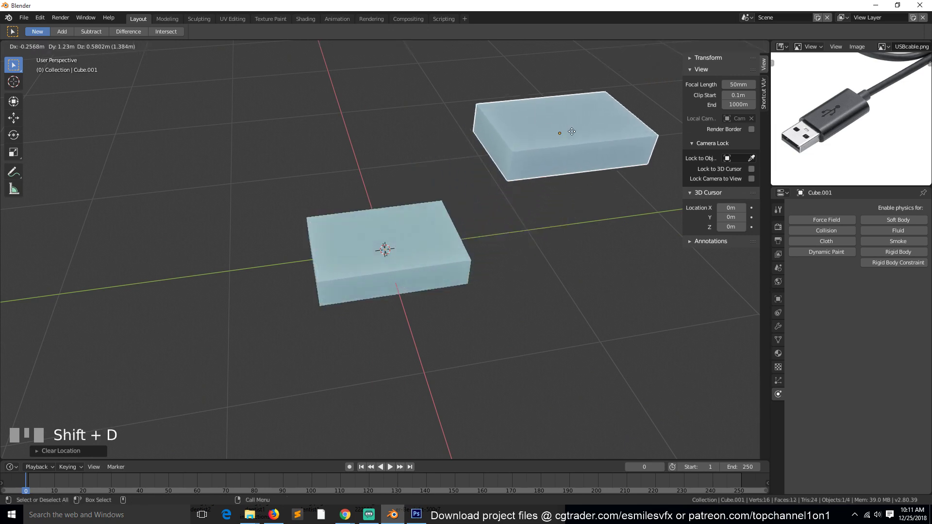
pyautogui.click(496, 156)
pyautogui.press('`')
pyautogui.moveTo(496, 155); pyautogui.dragTo(519, 144, button='middle')
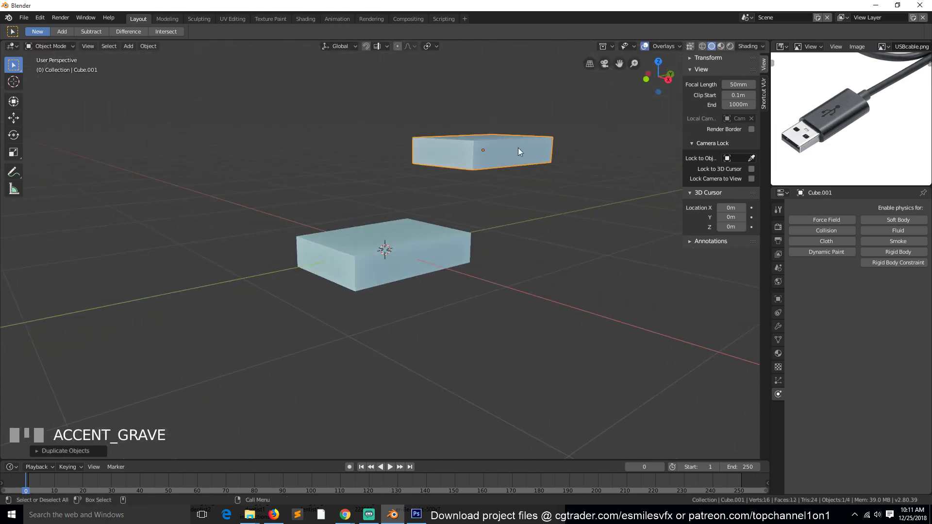
pyautogui.press('x')
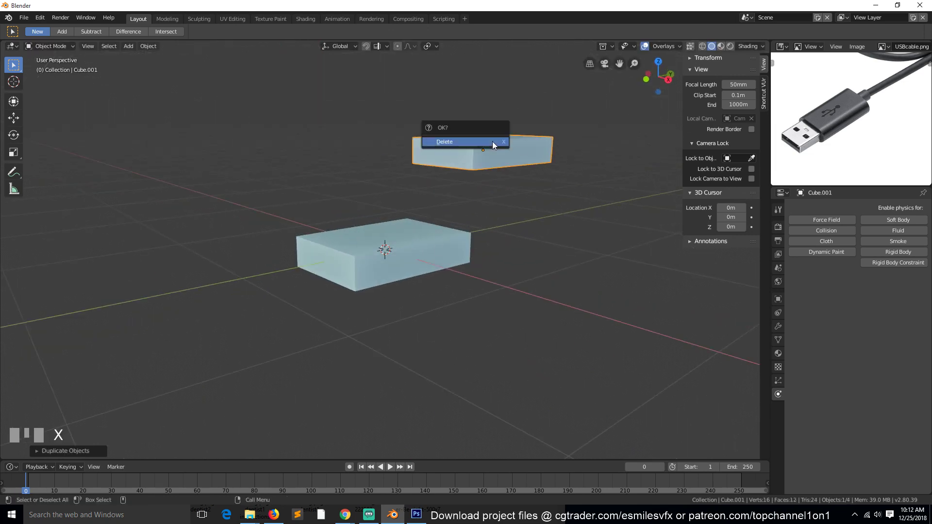
pyautogui.click(493, 141)
pyautogui.click(392, 249)
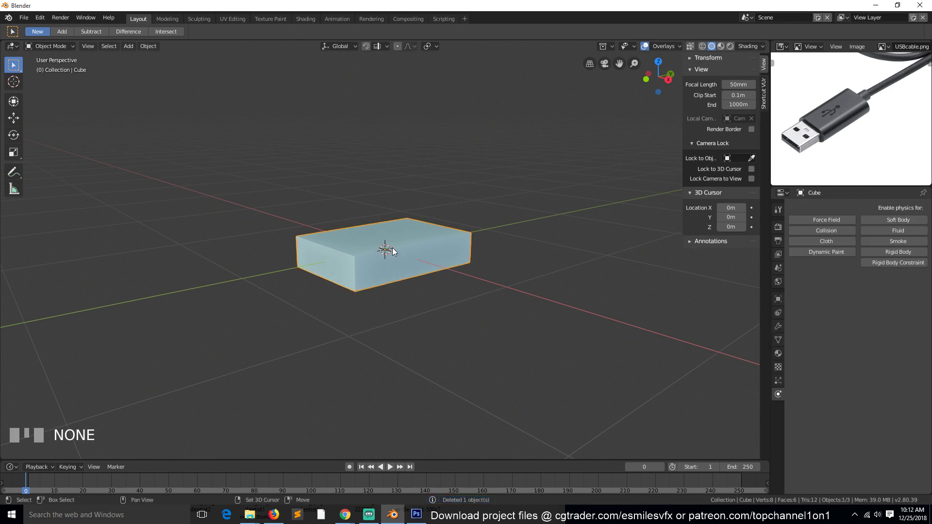
pyautogui.hotkey('shift', 'd')
pyautogui.click(430, 192)
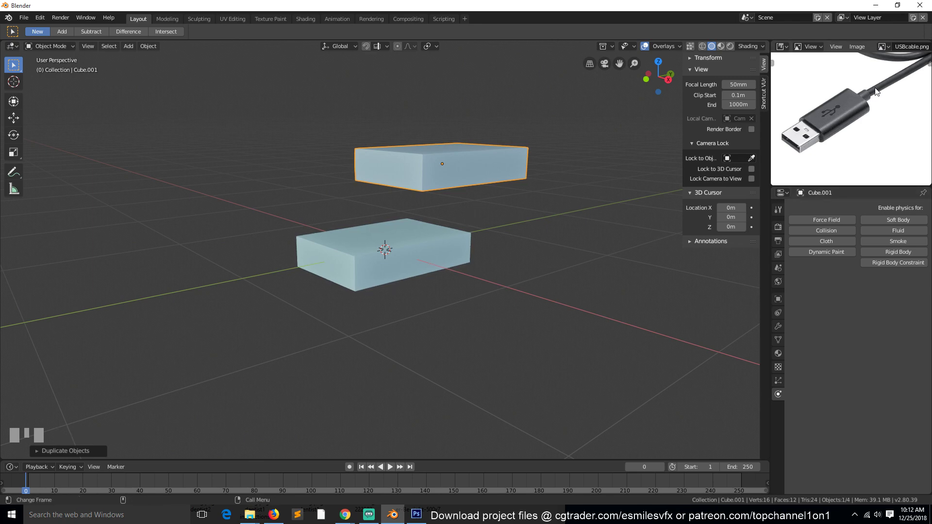
pyautogui.press('x')
pyautogui.click(465, 188)
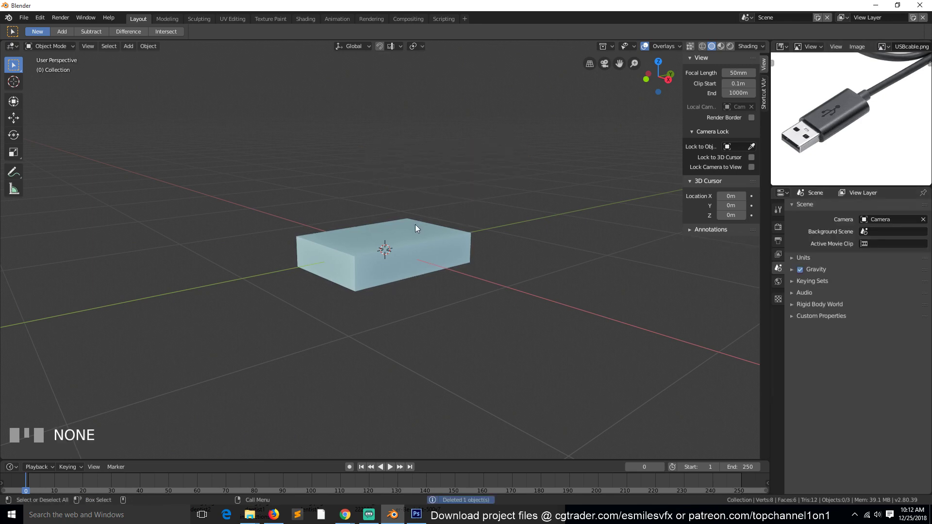
# Duplicate the flattened block and leave the copy in place at the origin.
pyautogui.click(415, 242)
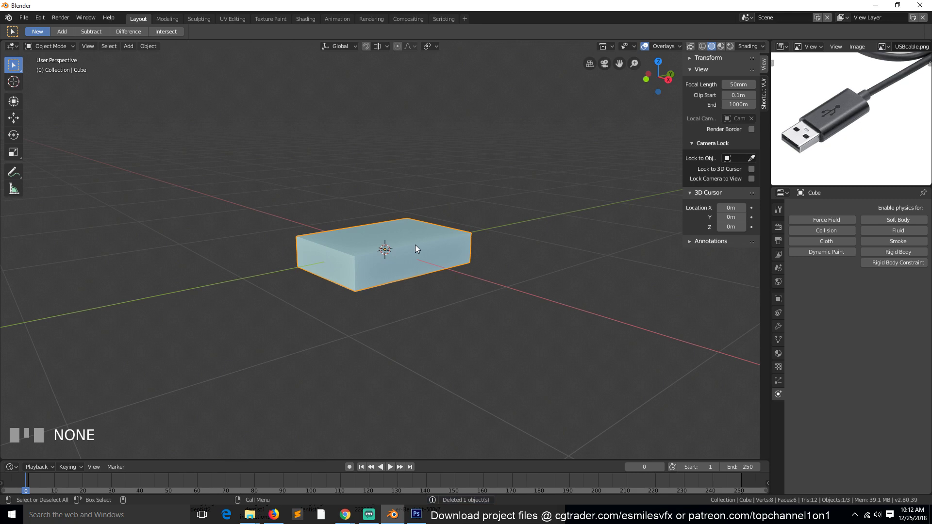
pyautogui.hotkey('shift', 'd')
pyautogui.click(403, 250)
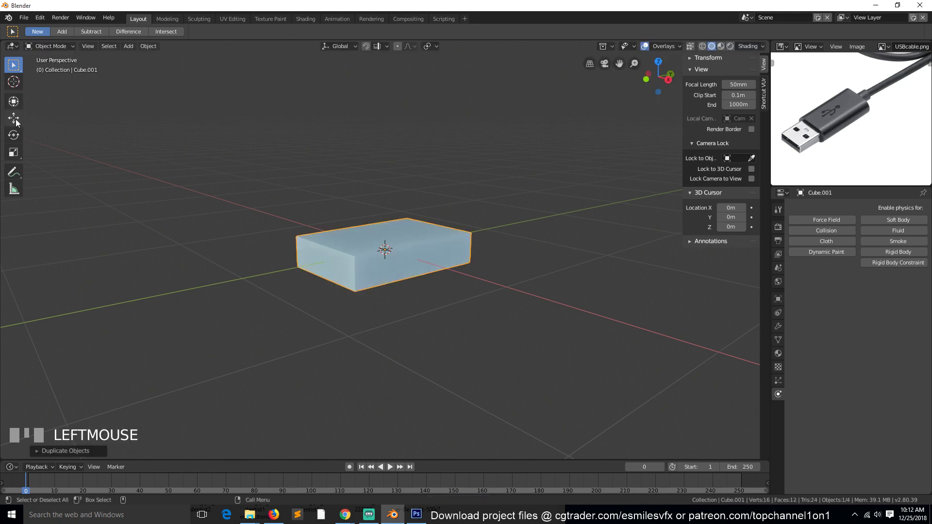
# Enlarge the duplicate block slightly in width and height along X and Z so it surrounds the original.
pyautogui.click(19, 153)
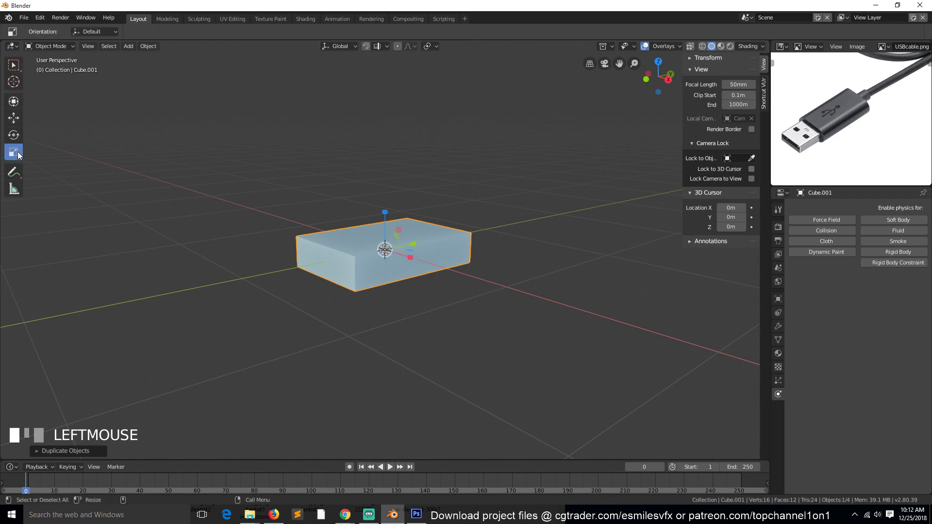
pyautogui.press('`')
pyautogui.moveTo(385, 239)
pyautogui.mouseDown(button='middle')
pyautogui.moveTo(430, 245)
pyautogui.moveTo(386, 249)
pyautogui.moveTo(433, 240)
pyautogui.moveTo(394, 244)
pyautogui.mouseUp(button='middle')
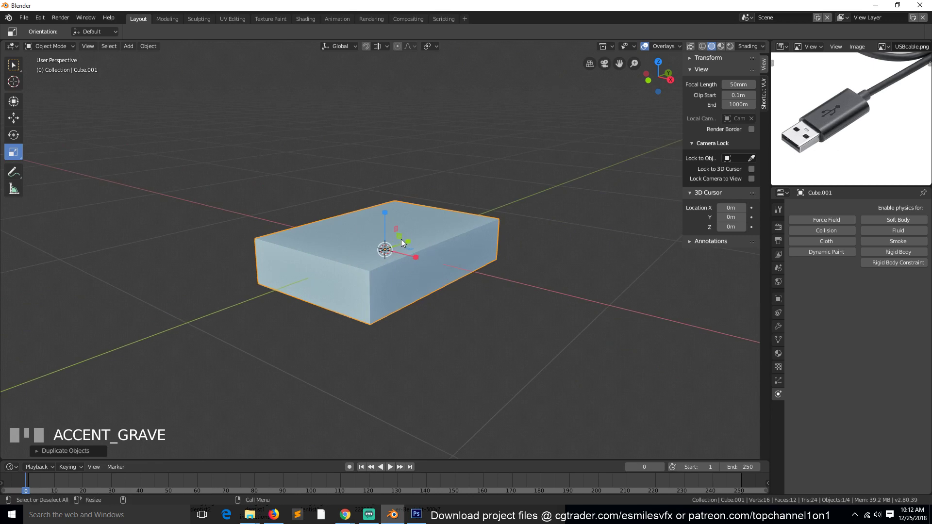
pyautogui.moveTo(401, 239)
pyautogui.mouseDown(button='middle')
pyautogui.moveTo(435, 240)
pyautogui.moveTo(411, 241)
pyautogui.mouseUp(button='middle')
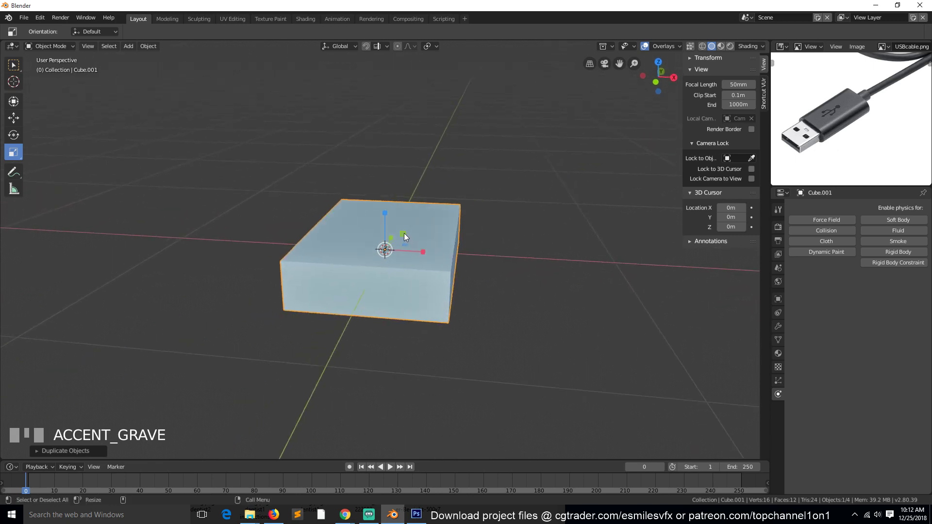
pyautogui.moveTo(404, 236)
pyautogui.mouseDown()
pyautogui.moveTo(433, 207)
pyautogui.moveTo(403, 225)
pyautogui.mouseUp()
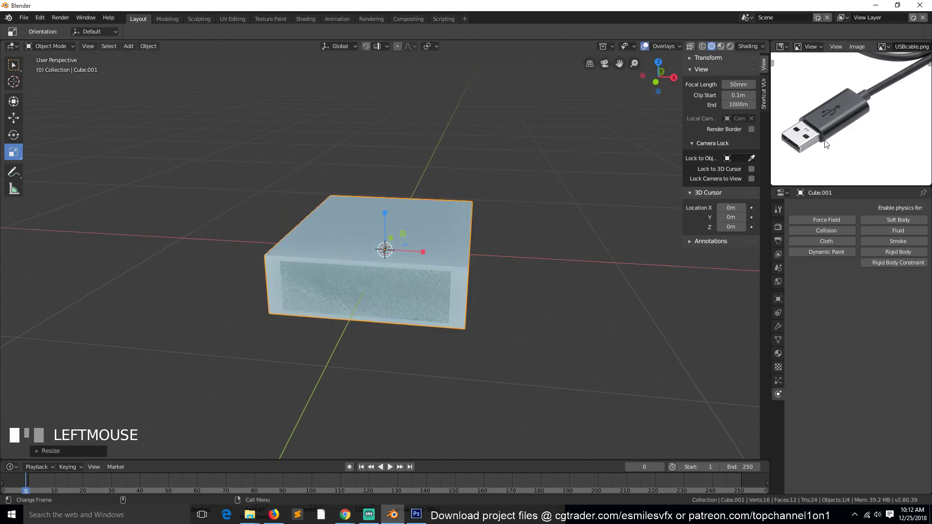
pyautogui.press('`')
pyautogui.moveTo(423, 251); pyautogui.dragTo(424, 251)
pyautogui.press('`')
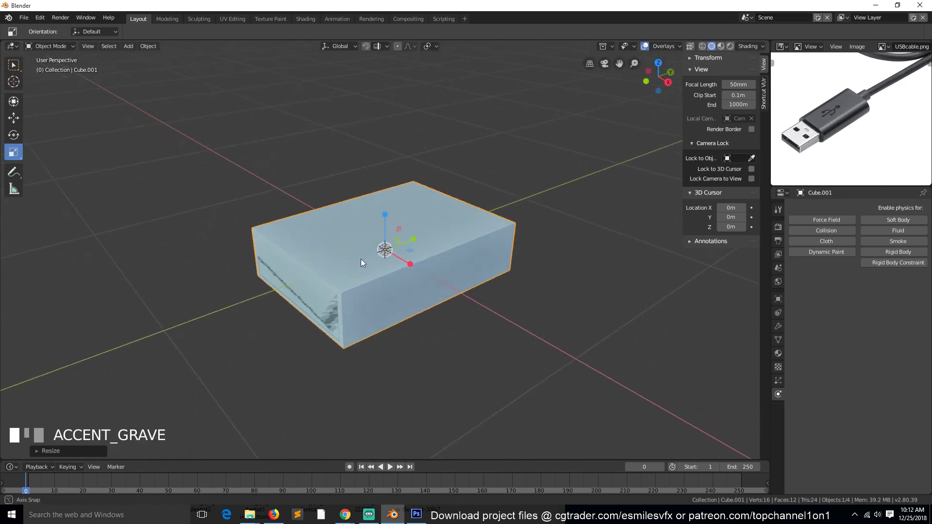
# Move the enlarged block along the Y axis so it overlaps only the rear of the connector block.
pyautogui.click(13, 118)
pyautogui.moveTo(416, 239); pyautogui.dragTo(503, 253)
pyautogui.press('`')
pyautogui.press('`')
pyautogui.moveTo(447, 249); pyautogui.dragTo(561, 264, button='middle')
pyautogui.scroll(2, 560, 266)
pyautogui.press('`')
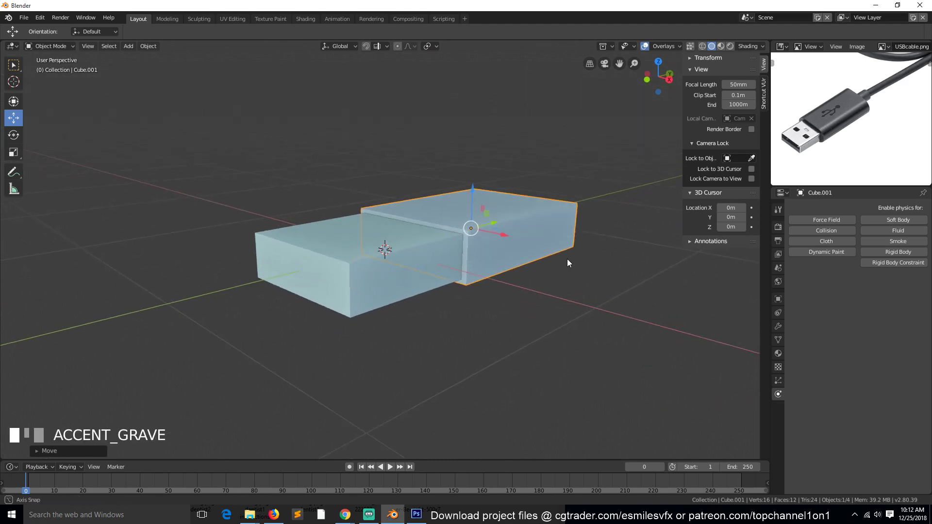
# Scale the rear housing block up along the Z axis to make it thicker than the connector block.
pyautogui.click(14, 135)
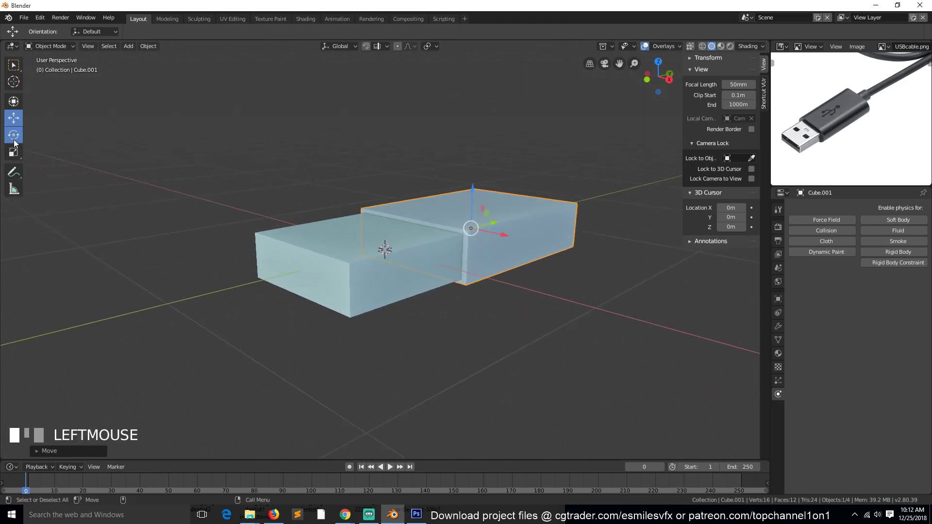
pyautogui.click(20, 154)
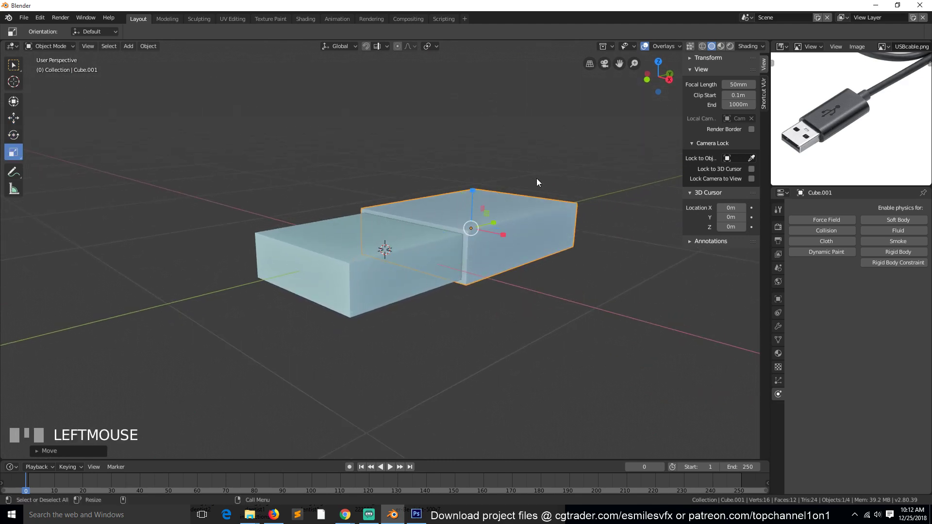
pyautogui.moveTo(474, 193); pyautogui.dragTo(475, 179)
pyautogui.scroll(-2, 544, 235)
pyautogui.press('`')
pyautogui.moveTo(433, 245); pyautogui.dragTo(423, 240, button='middle')
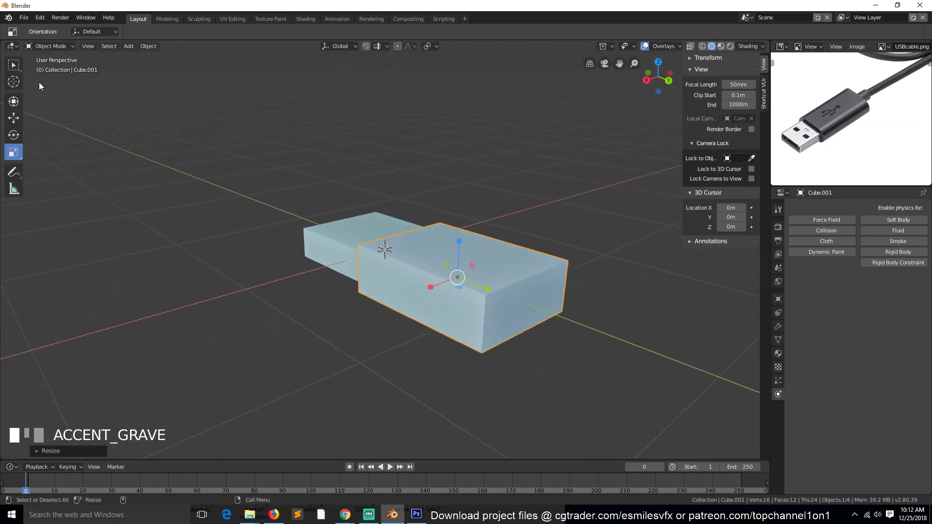
# Compare the two-block plug with the reference photo, examining both connectors and the looped cable.
pyautogui.click(14, 118)
pyautogui.scroll(-2, 416, 250)
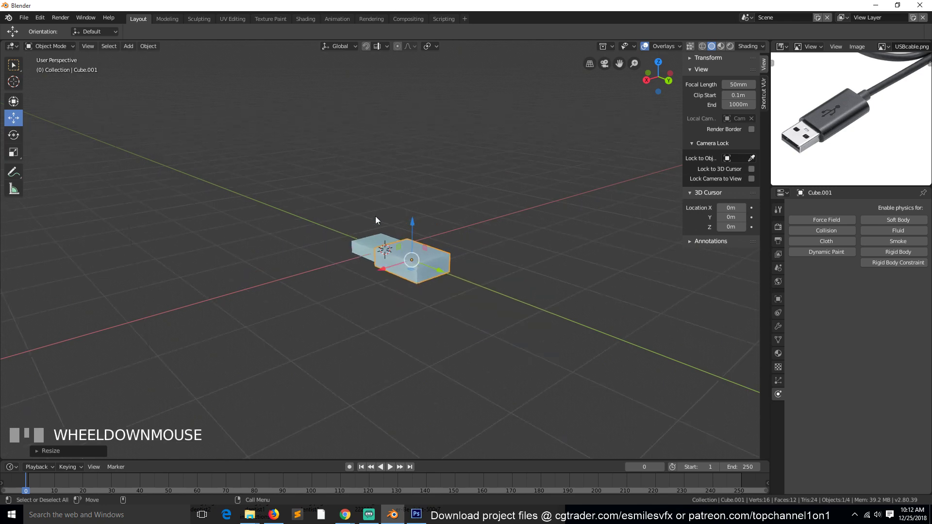
pyautogui.press('`')
pyautogui.moveTo(418, 250); pyautogui.dragTo(544, 232, button='middle')
pyautogui.scroll(-2, 801, 109)
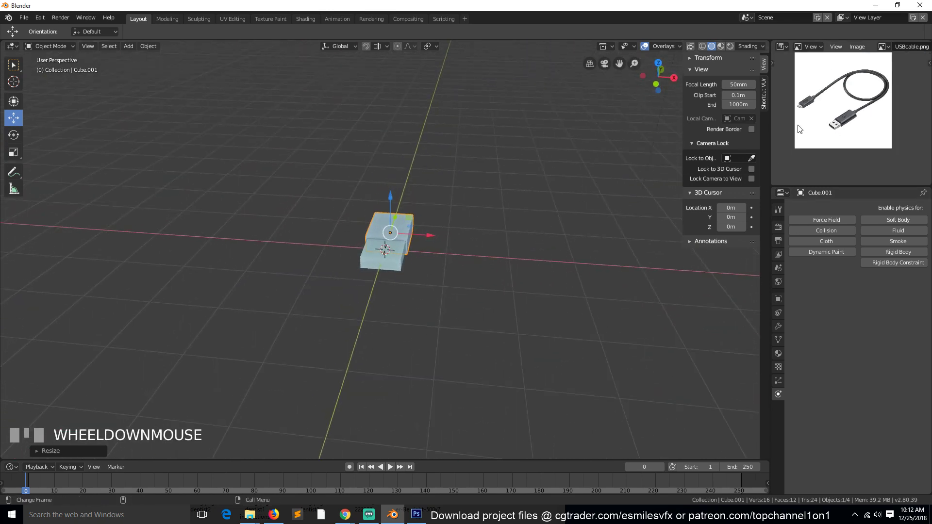
pyautogui.press('`')
pyautogui.scroll(2, 832, 145)
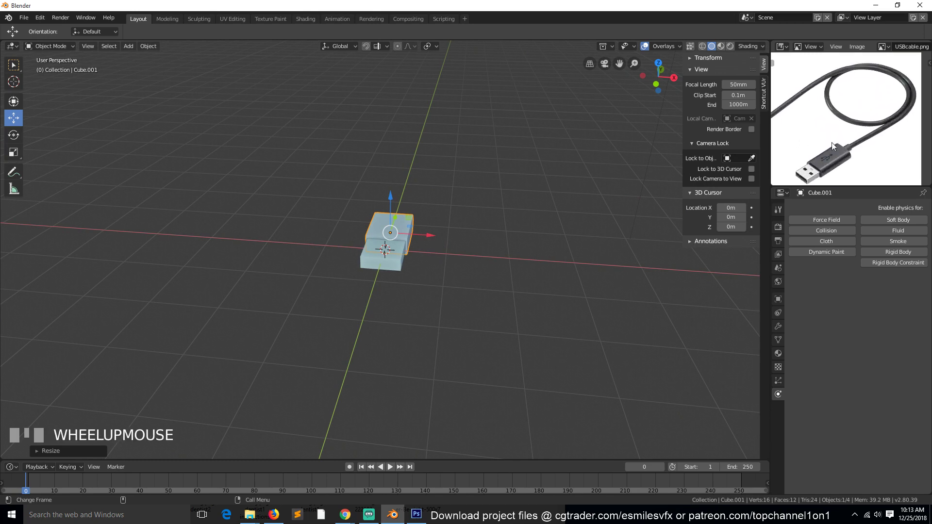
pyautogui.press('`')
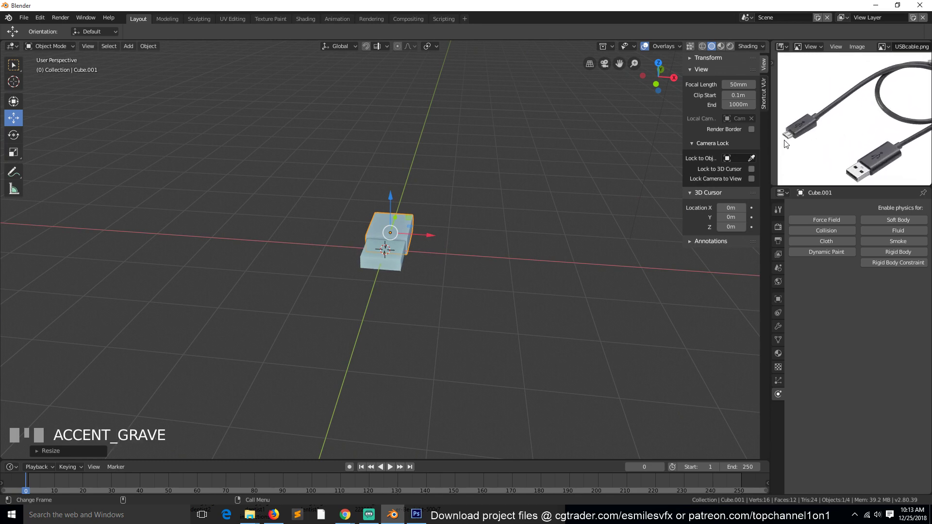
pyautogui.moveTo(832, 145); pyautogui.dragTo(811, 117, button='middle')
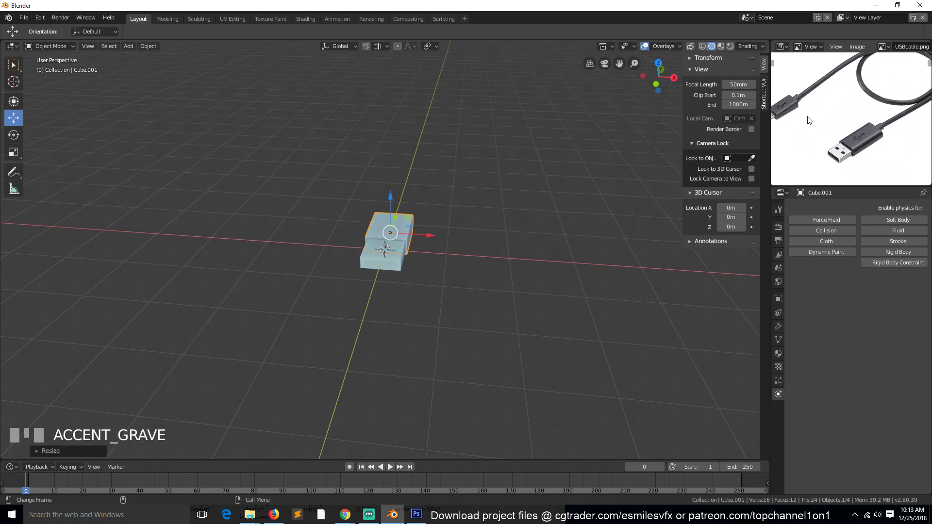
pyautogui.scroll(-1, 837, 146)
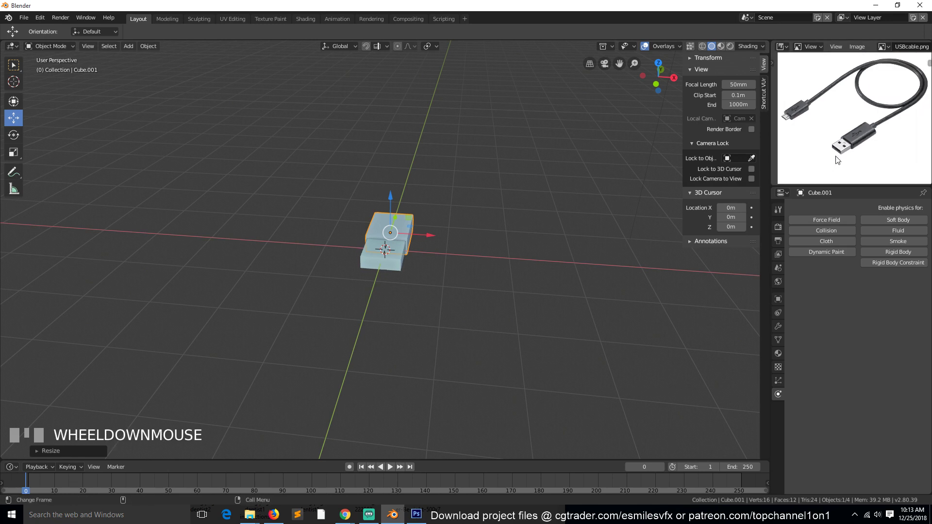
pyautogui.press('`')
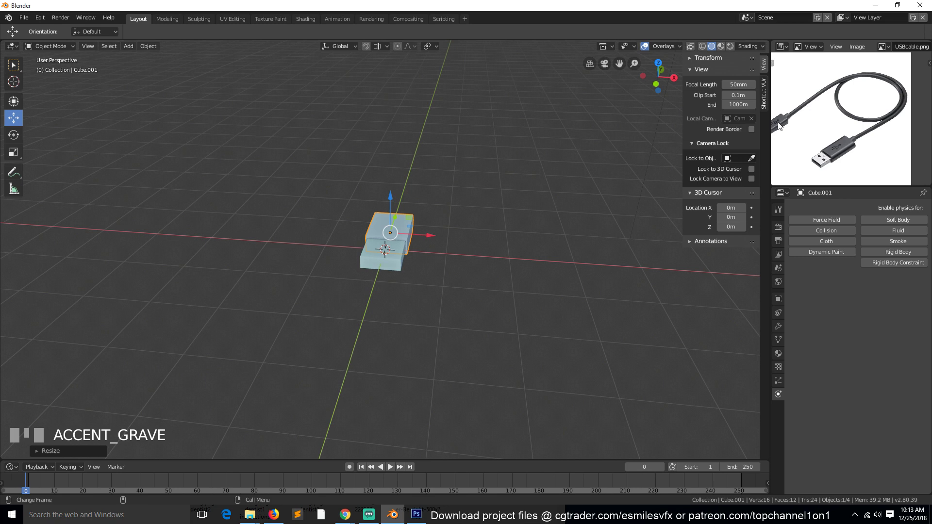
# Check the plug blocks from the top and front, ending in the orthographic back view.
pyautogui.press('KP_7')
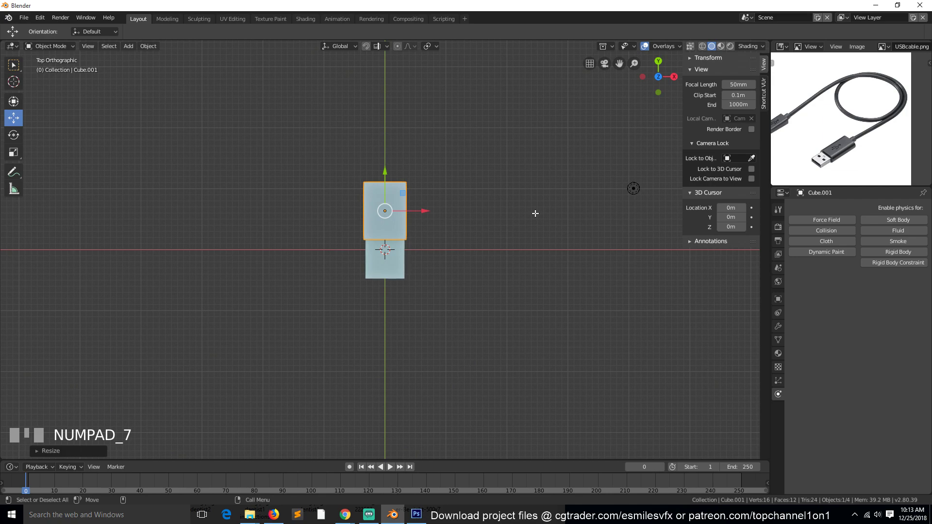
pyautogui.press('KP_1')
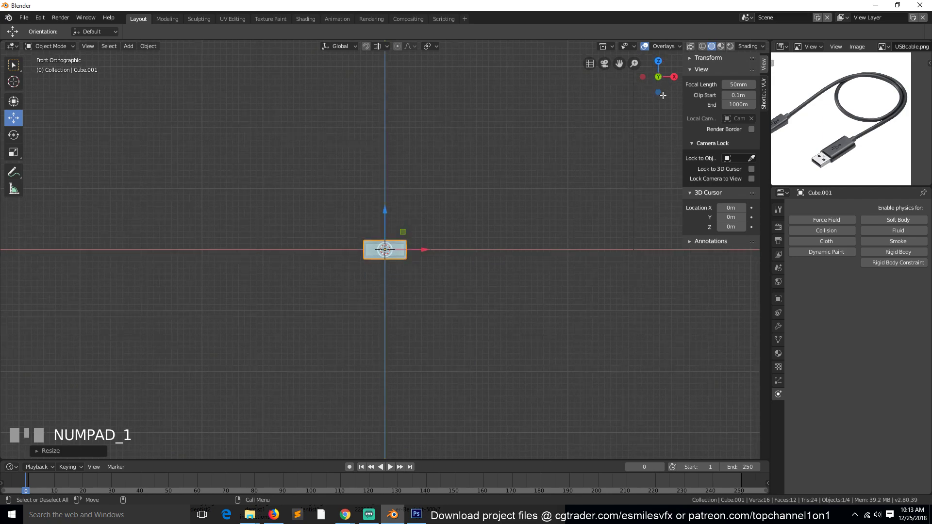
pyautogui.click(658, 77)
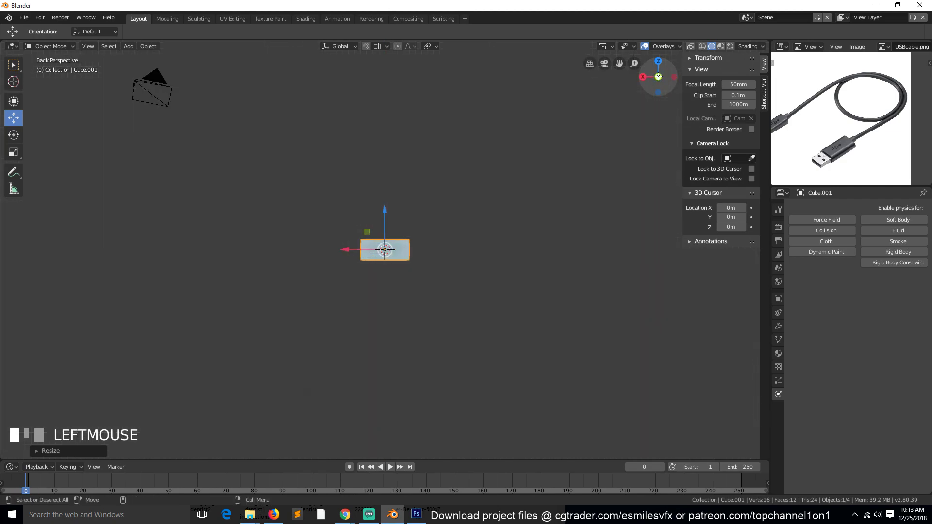
pyautogui.click(659, 76)
pyautogui.press('KP_1')
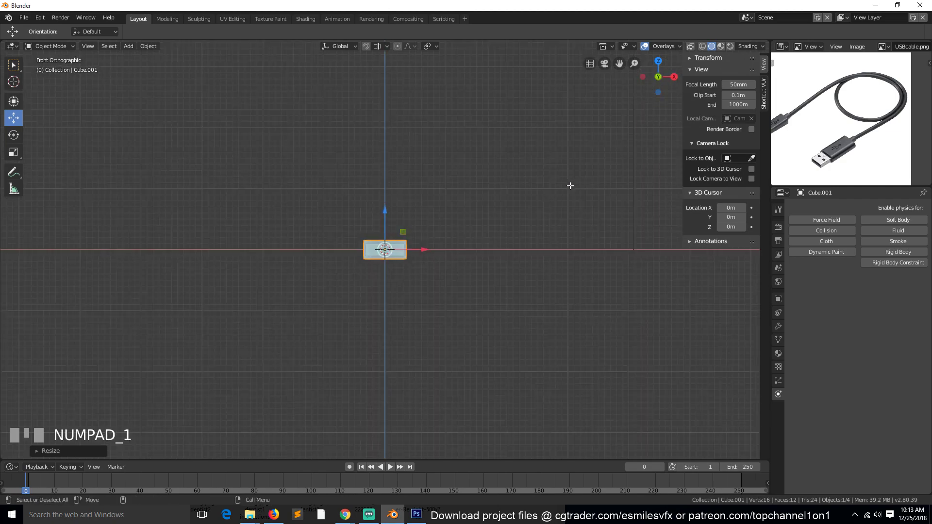
pyautogui.click(659, 76)
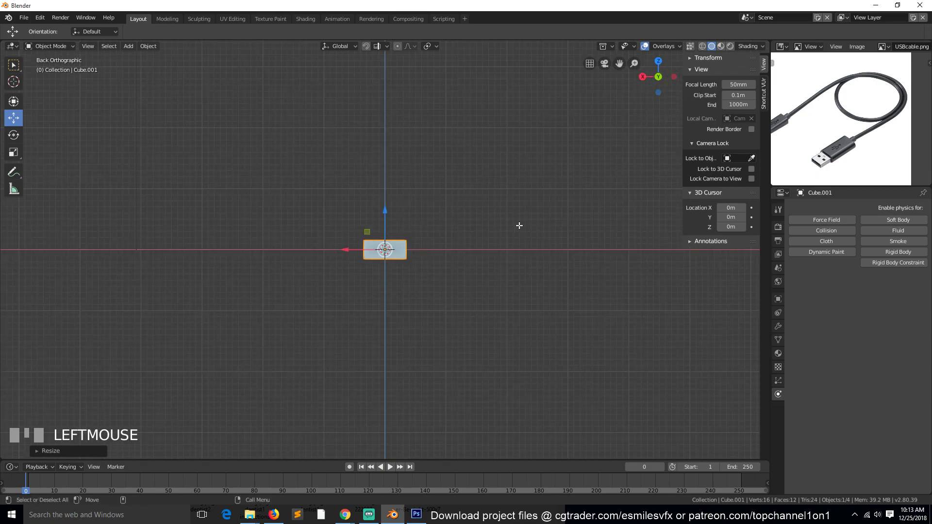
# Examine the two plug blocks in the top, bottom, front, back, right and left orthographic views and in perspective.
pyautogui.click(659, 61)
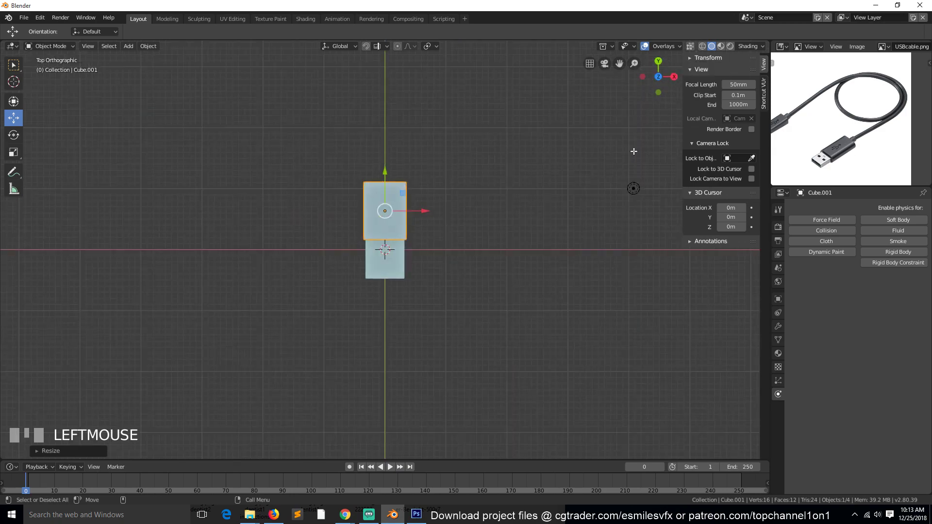
pyautogui.click(658, 77)
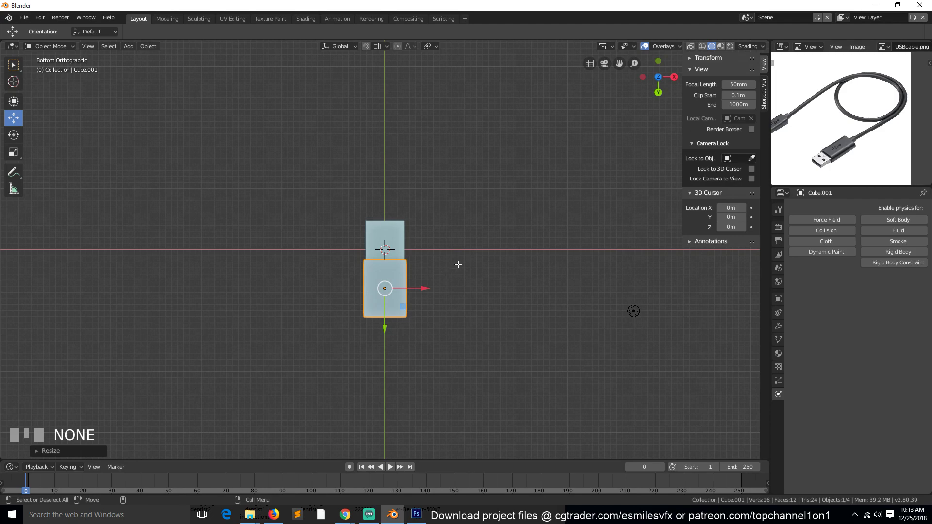
pyautogui.press('ctrl+KP_7')
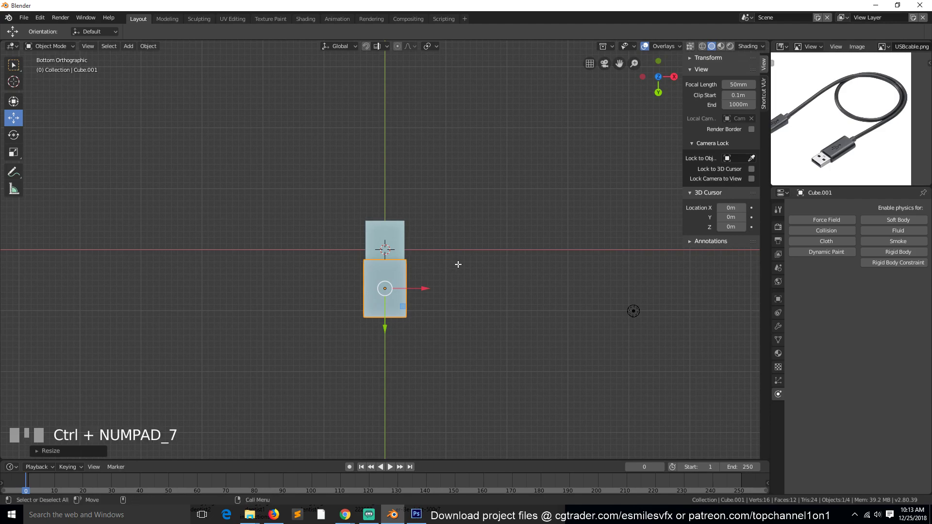
pyautogui.press('KP_7')
pyautogui.press('ctrl+KP_7')
pyautogui.press('ctrl')
pyautogui.press('KP_1')
pyautogui.press('ctrl+KP_1')
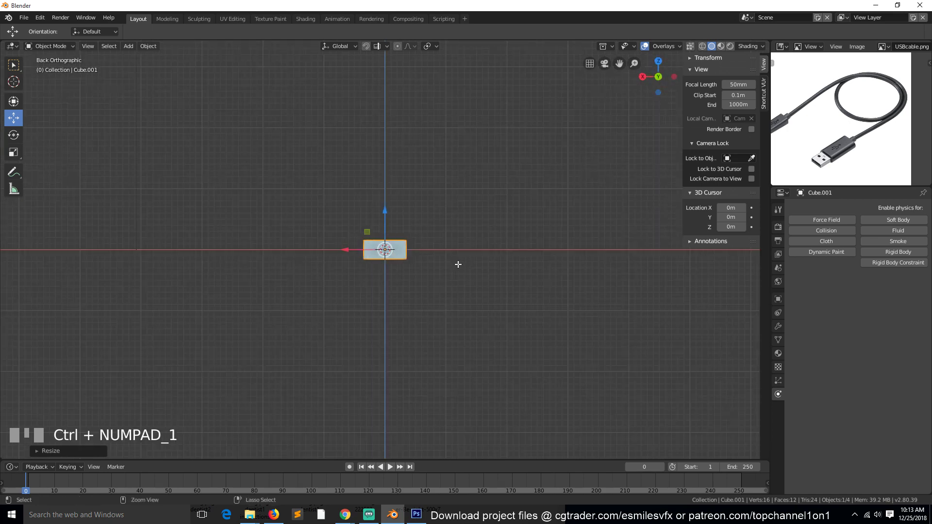
pyautogui.press('KP_1')
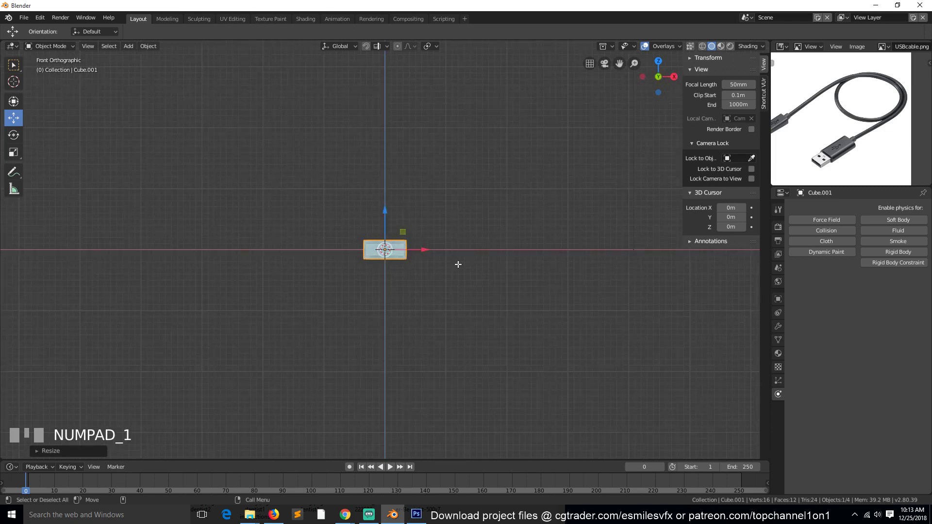
pyautogui.press('ctrl+KP_1')
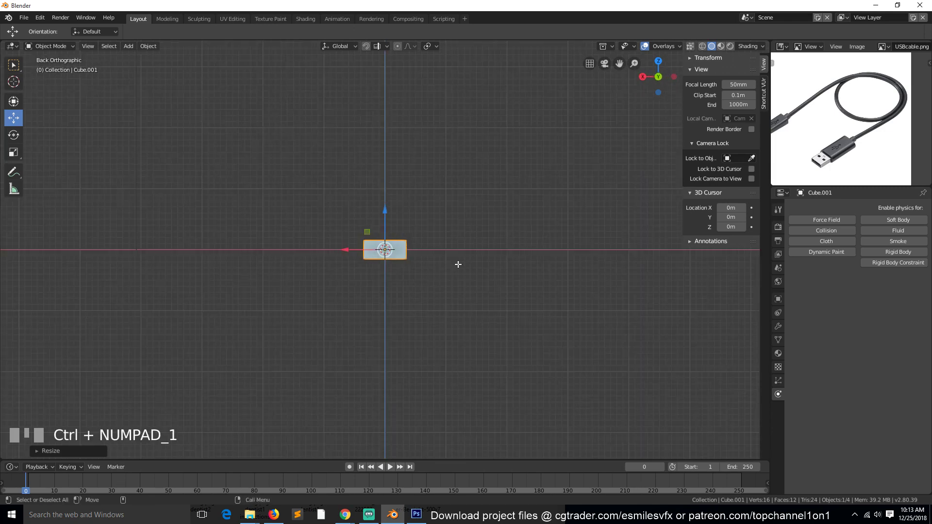
pyautogui.press('KP_3')
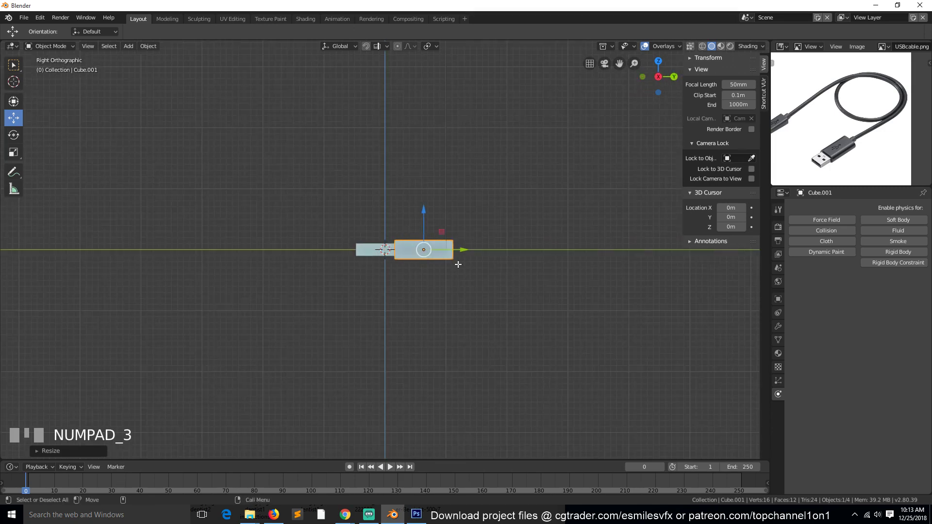
pyautogui.press('ctrl+KP_3')
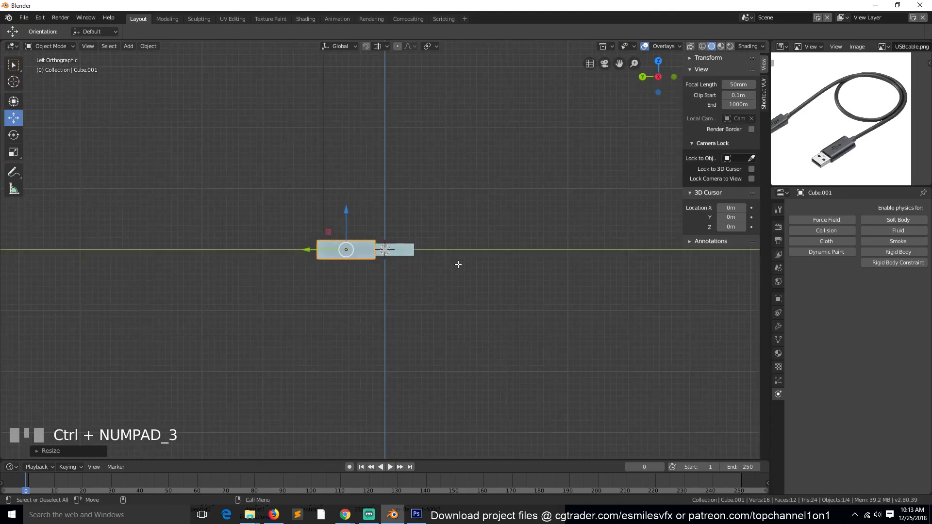
pyautogui.press('KP_1')
pyautogui.scroll(6, 458, 265)
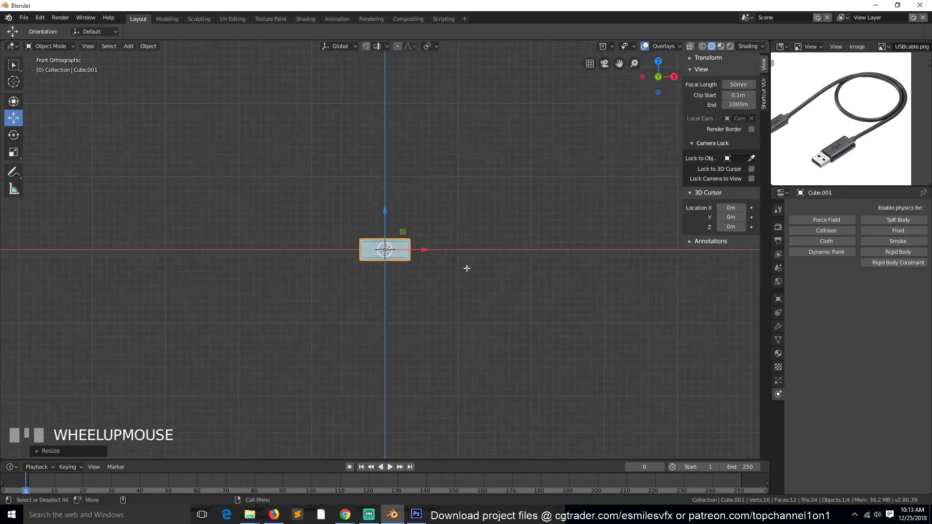
pyautogui.press('`')
pyautogui.scroll(-5, 440, 277)
# Deselect everything, add a Bezier curve in top view and place it beyond the rear end of the housing block.
pyautogui.press('a')
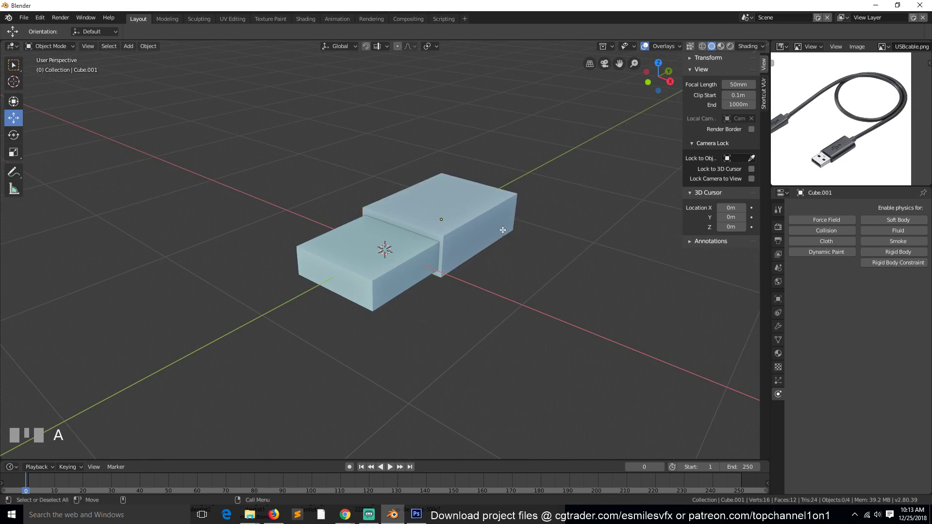
pyautogui.press('`')
pyautogui.press('KP_7')
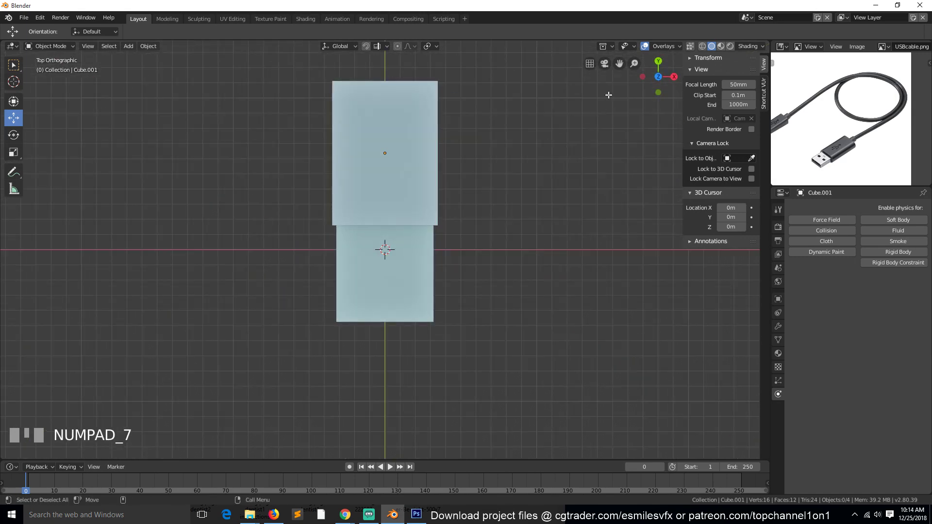
pyautogui.moveTo(626, 61); pyautogui.dragTo(628, 228)
pyautogui.scroll(-4, 593, 358)
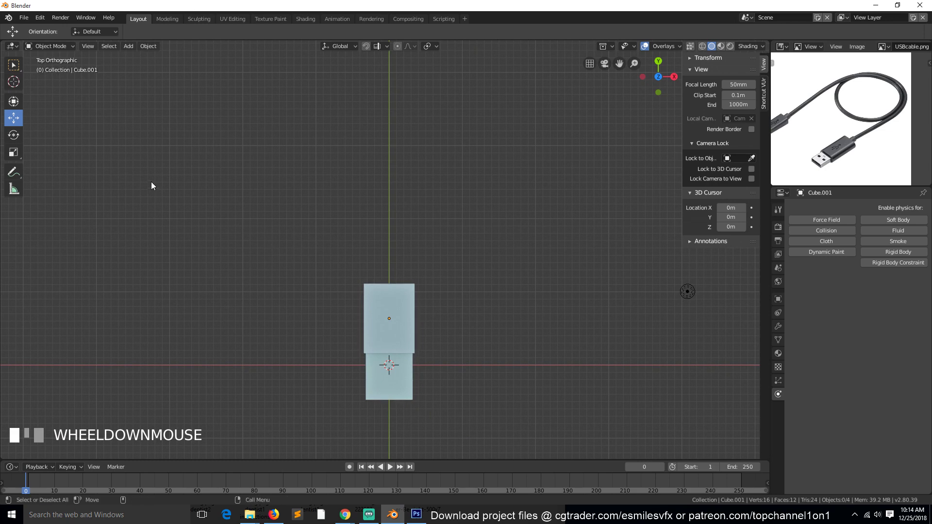
pyautogui.hotkey('shift', 'a')
pyautogui.moveTo(105, 194)
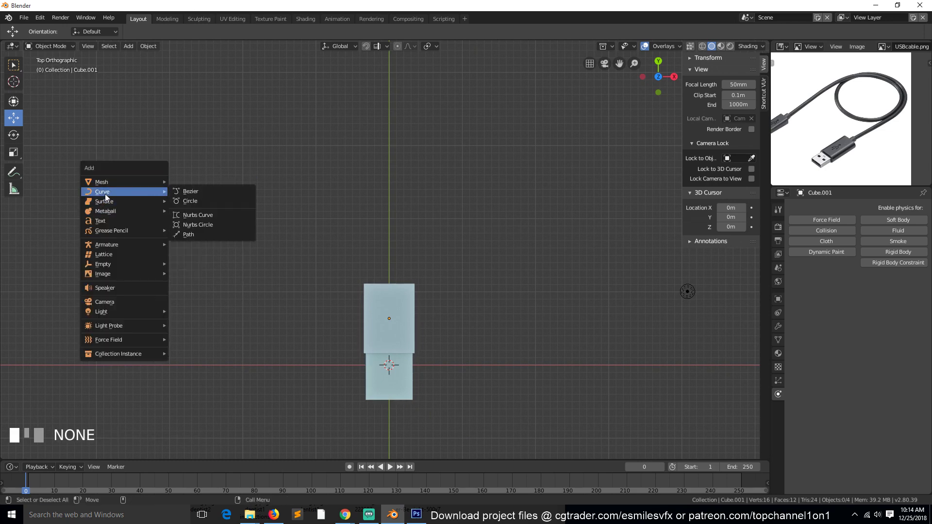
pyautogui.click(190, 193)
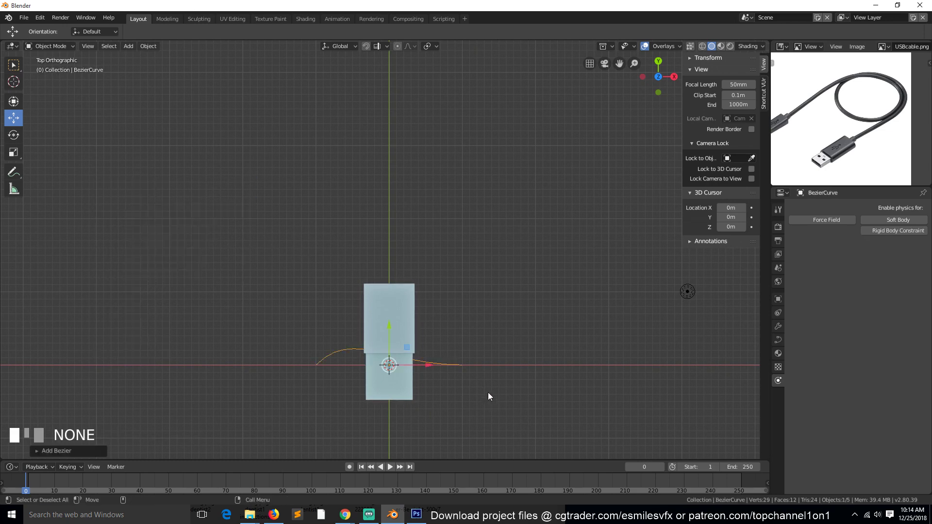
pyautogui.press('g')
pyautogui.click(409, 199)
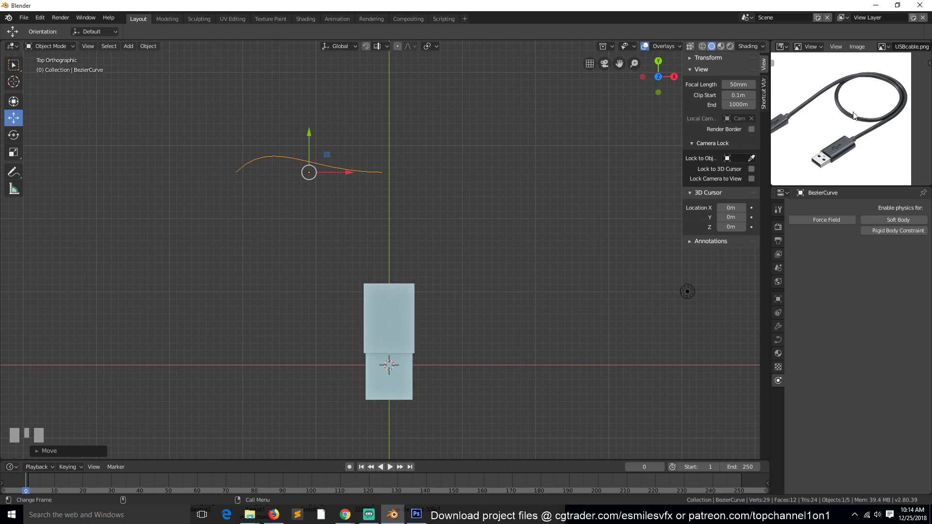
# Enter Edit Mode on the Bezier curve and rotate its right end control point clockwise so the curve arches downward there.
pyautogui.click(63, 45)
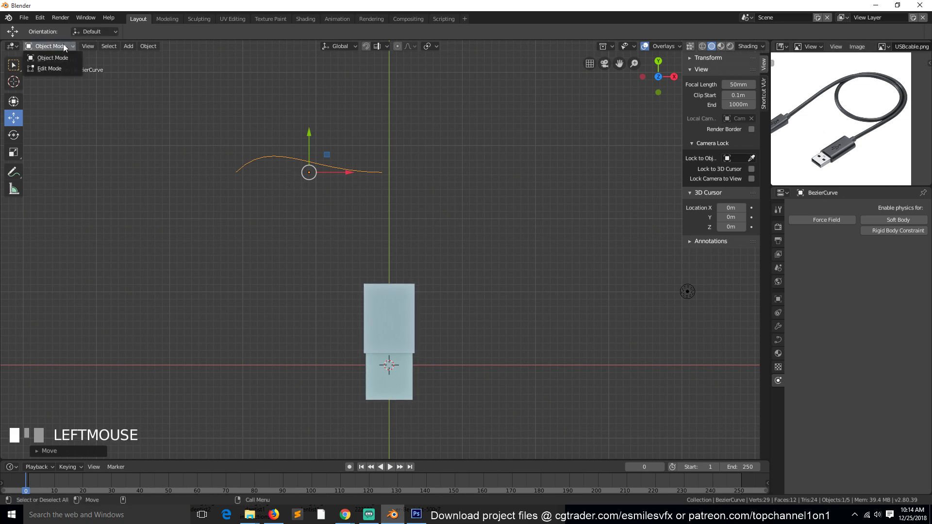
pyautogui.click(45, 66)
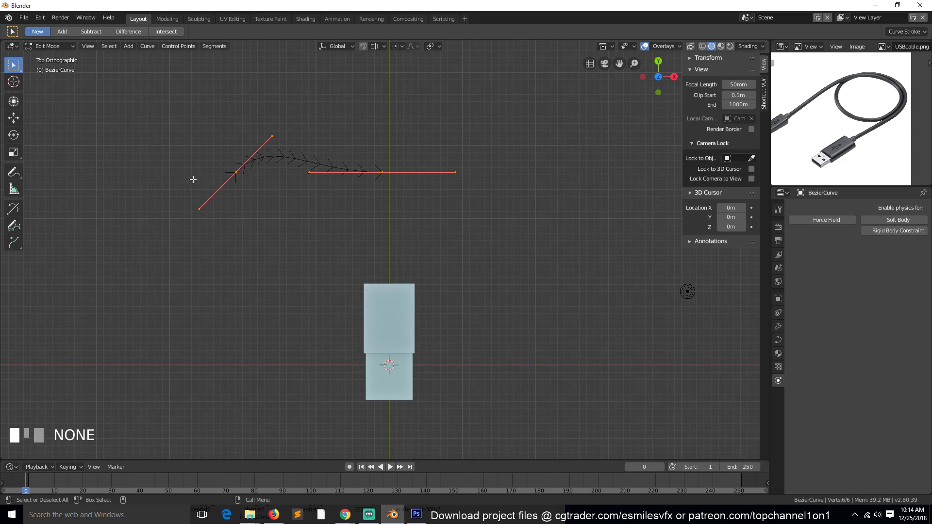
pyautogui.press('Tab')
pyautogui.press('Tab')
pyautogui.press('Tab')
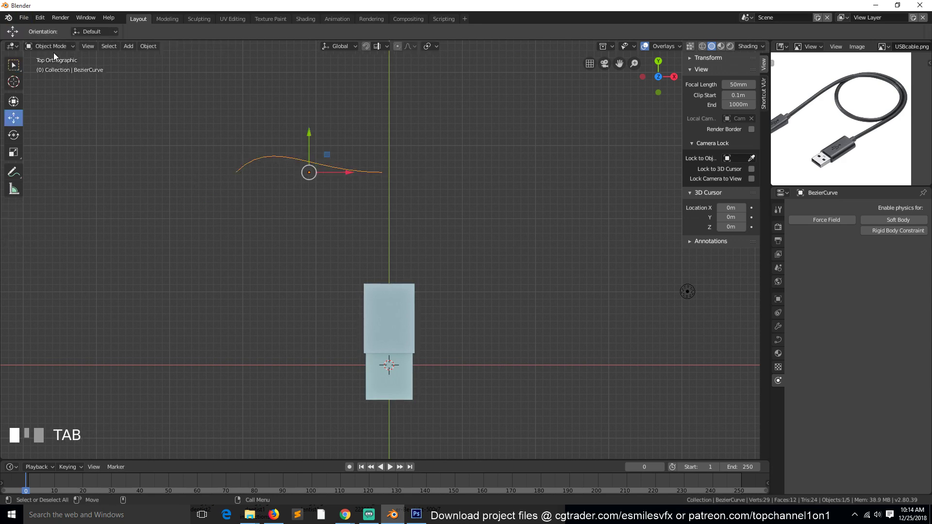
pyautogui.press('Tab')
pyautogui.click(383, 173)
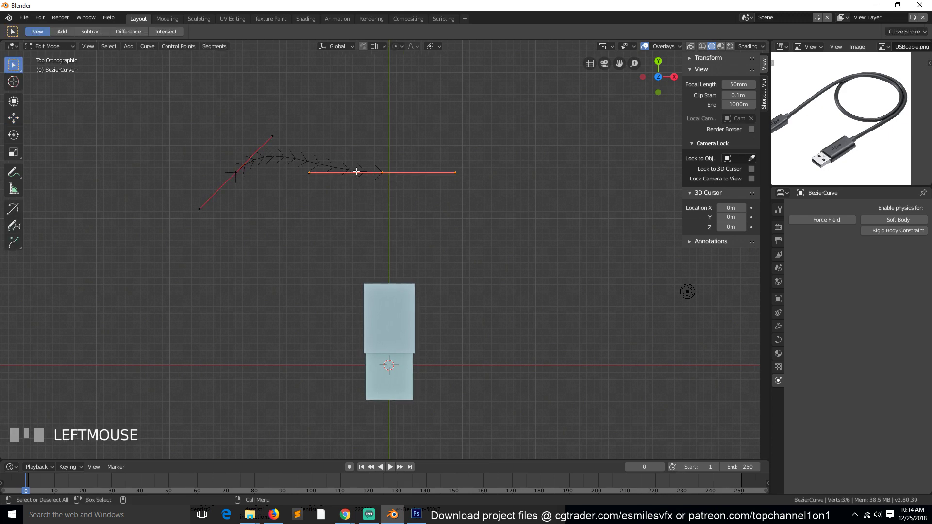
pyautogui.press('r')
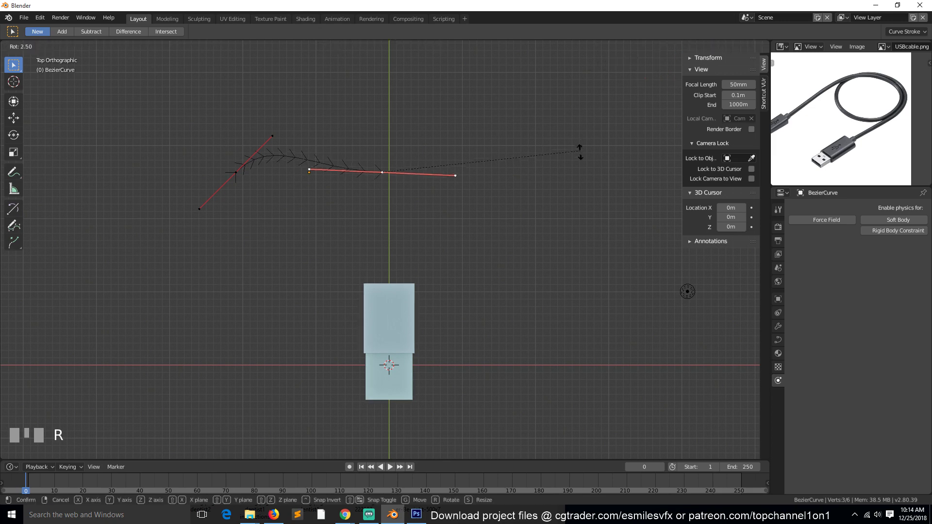
pyautogui.click(461, 265)
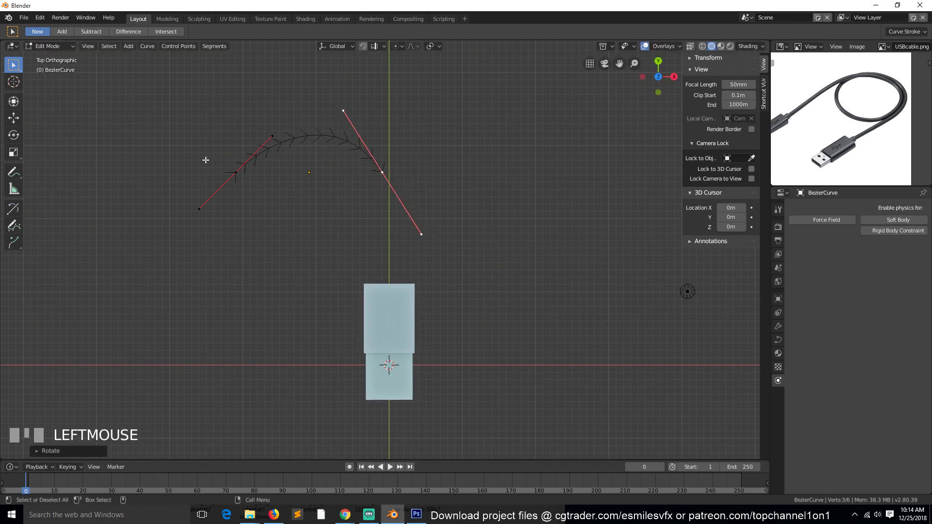
# Rotate the curve's left control point to a steeper angle and move the right control point outward to widen the arch.
pyautogui.click(337, 214)
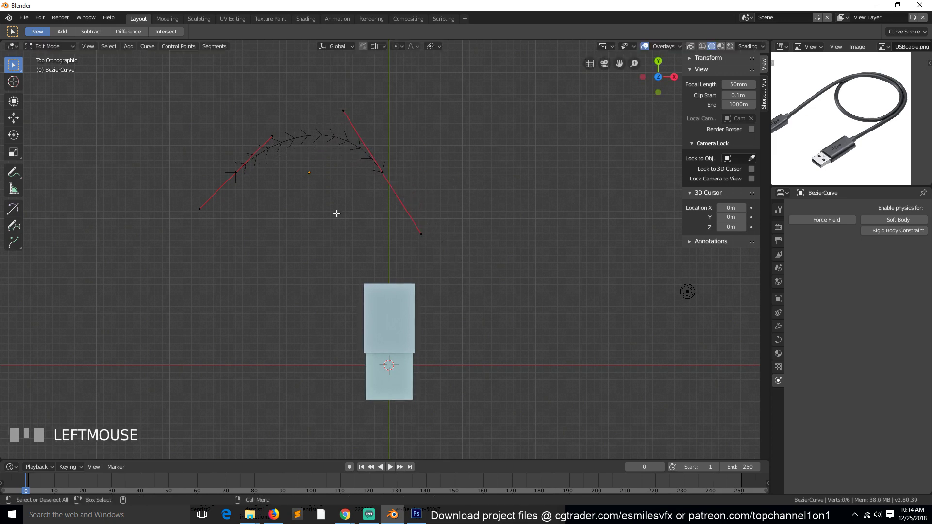
pyautogui.click(251, 151)
pyautogui.press('r')
pyautogui.click(372, 154)
pyautogui.click(353, 197)
pyautogui.press('g')
pyautogui.click(226, 166)
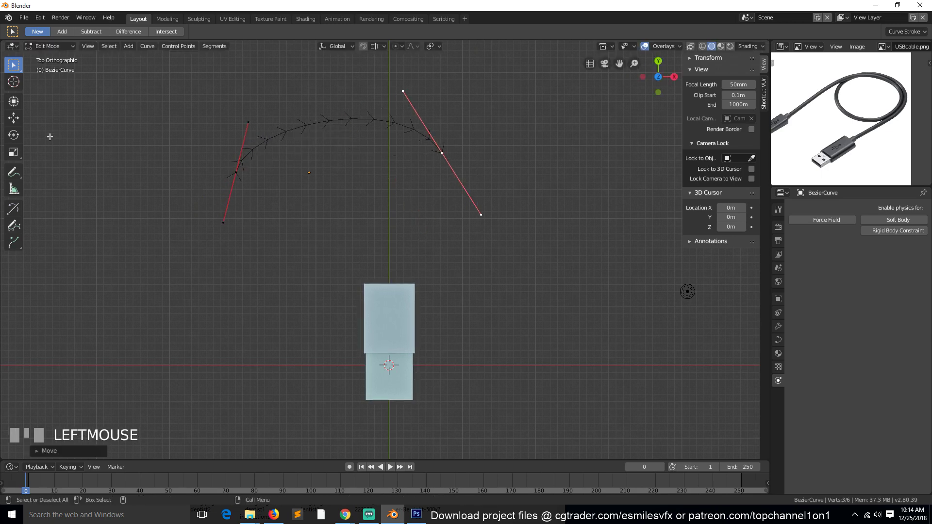
# Shift the curve's right control point inward, rotate it nearly upright, and scale up its handles.
pyautogui.click(13, 118)
pyautogui.moveTo(470, 147)
pyautogui.mouseDown()
pyautogui.moveTo(448, 150)
pyautogui.moveTo(441, 137)
pyautogui.moveTo(443, 156)
pyautogui.moveTo(452, 124)
pyautogui.moveTo(463, 141)
pyautogui.mouseUp()
pyautogui.click(14, 135)
pyautogui.click(13, 152)
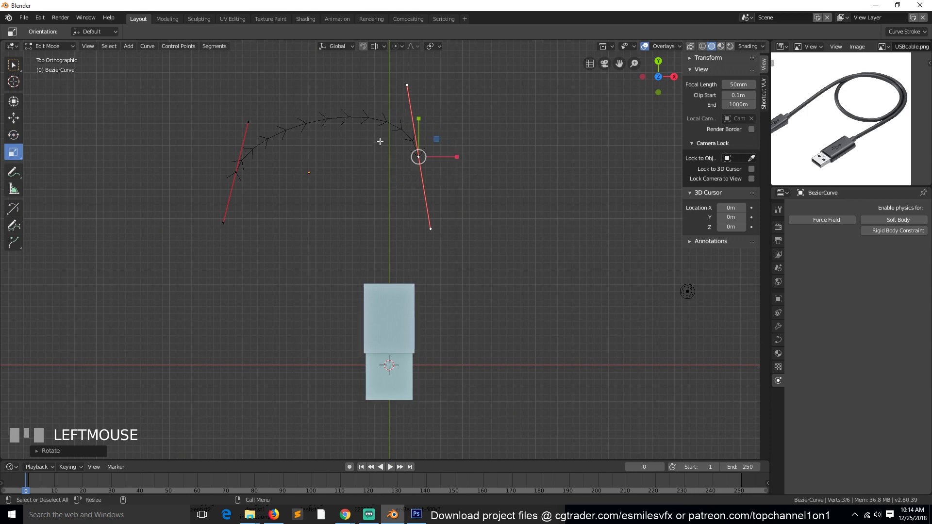
pyautogui.moveTo(434, 133)
pyautogui.mouseDown()
pyautogui.moveTo(431, 150)
pyautogui.moveTo(445, 129)
pyautogui.moveTo(442, 140)
pyautogui.mouseUp()
pyautogui.click(14, 101)
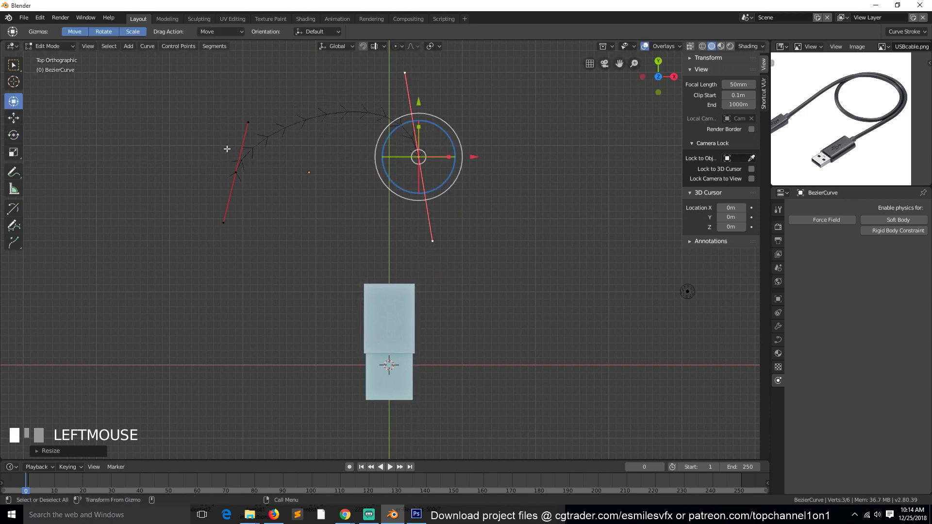
# Move the curve's left control point inward and up to narrow the arch, and return to Object Mode.
pyautogui.click(11, 119)
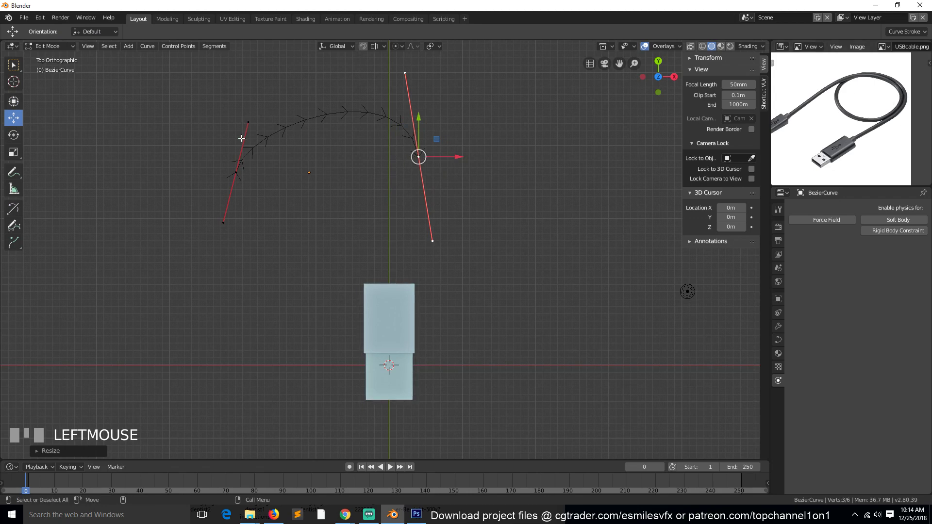
pyautogui.click(260, 171)
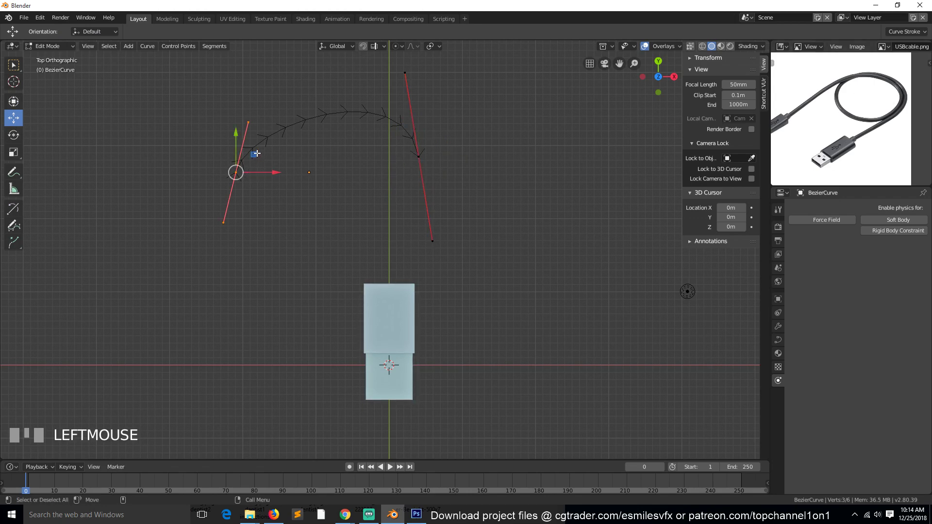
pyautogui.moveTo(256, 154); pyautogui.dragTo(287, 135)
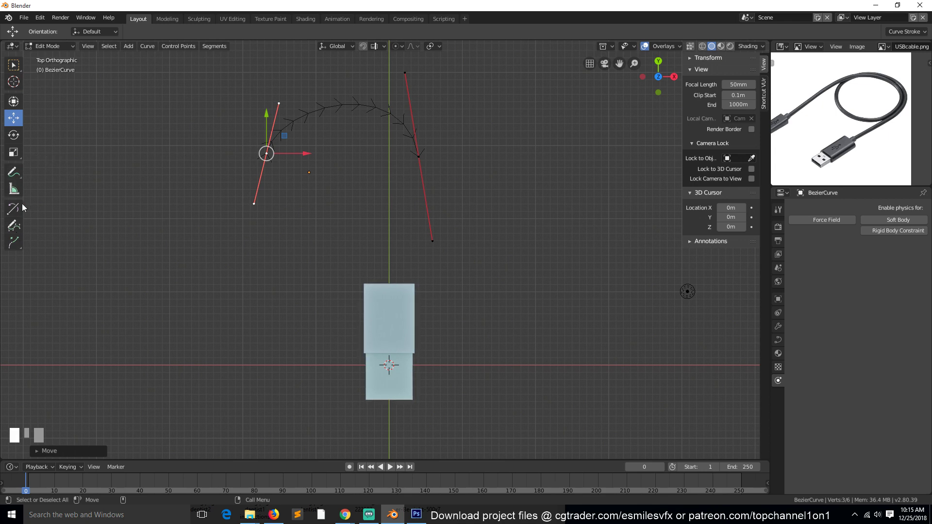
pyautogui.press('Tab')
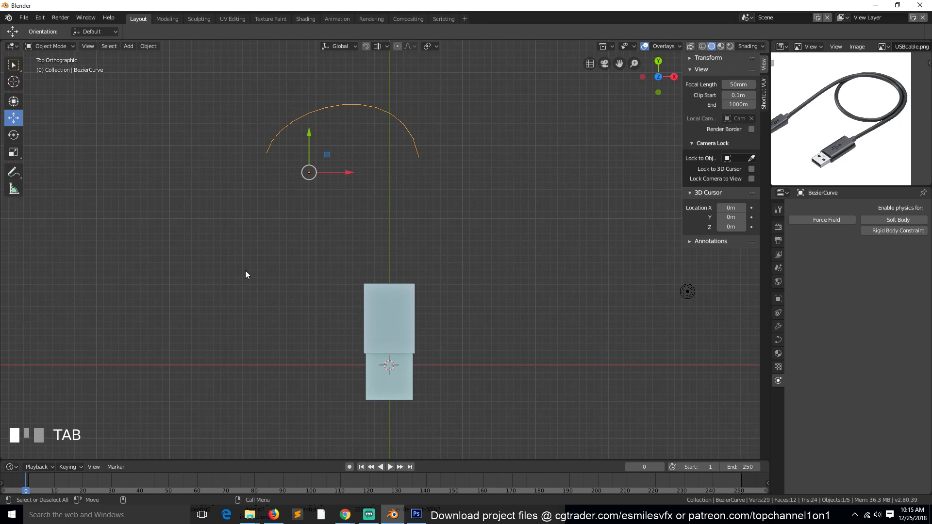
pyautogui.click(392, 324)
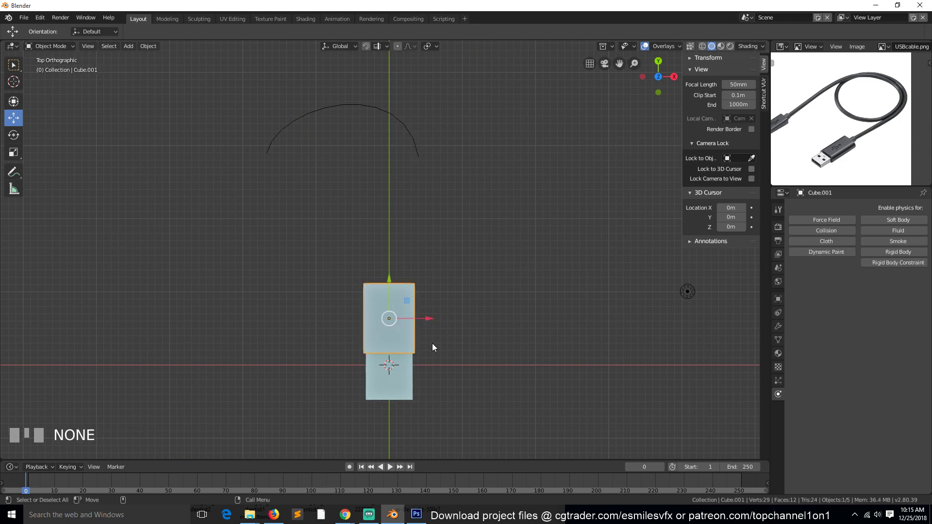
pyautogui.press('Tab')
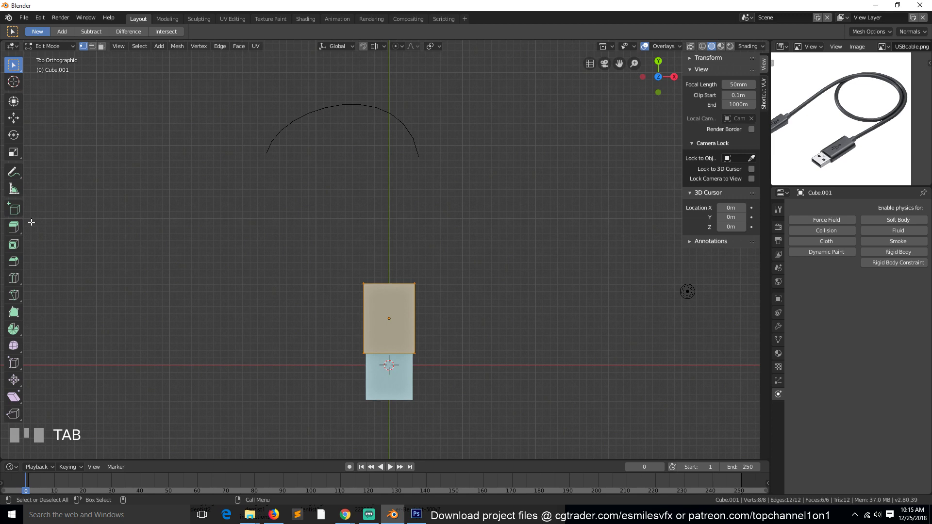
pyautogui.scroll(-1, 9, 266)
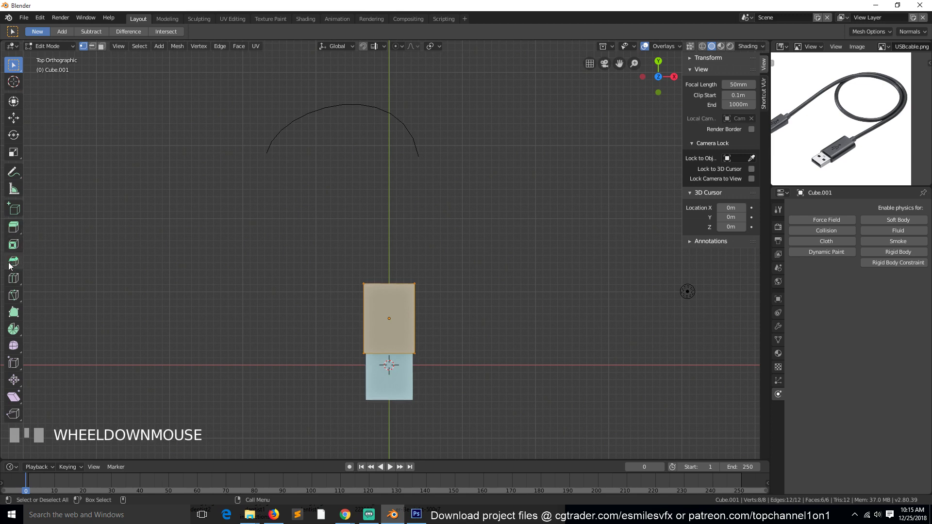
pyautogui.press('Tab')
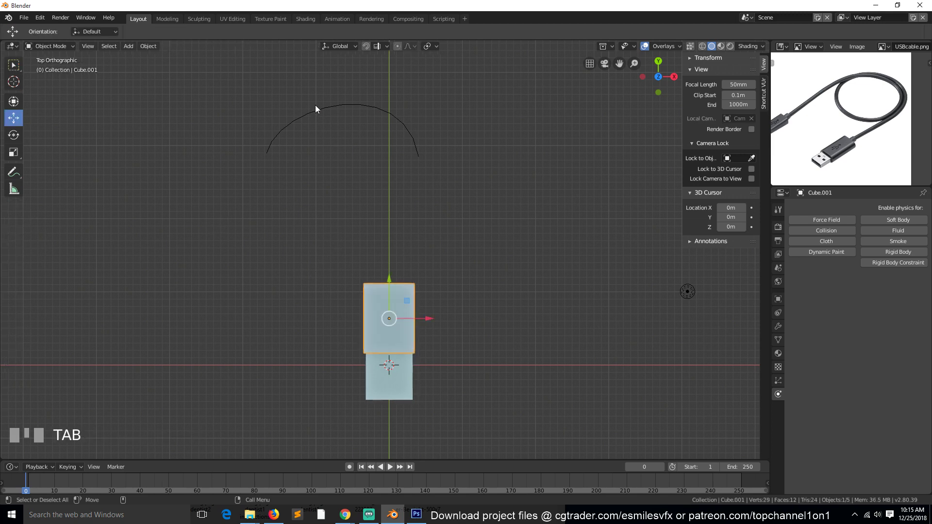
# Enter Edit Mode on the Bezier curve and draw a freehand looping test stroke with the Draw tool.
pyautogui.click(318, 107)
pyautogui.press('Tab')
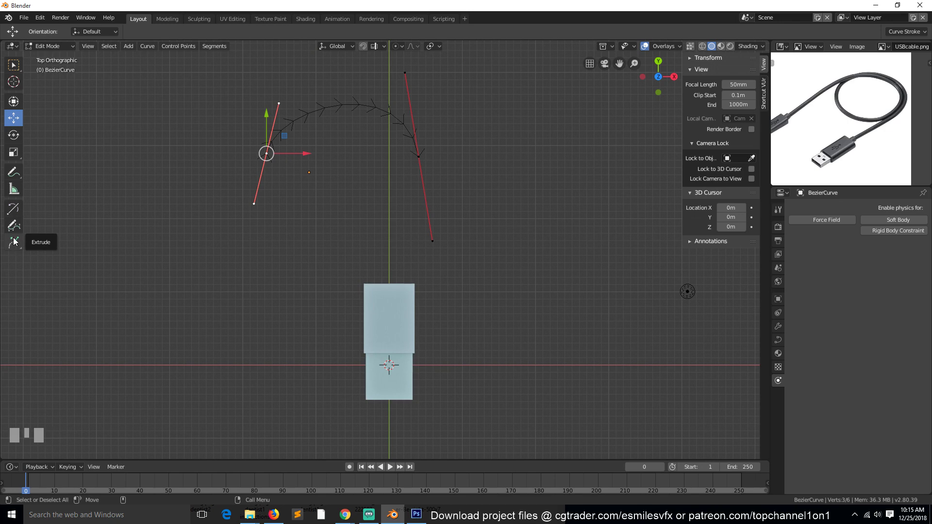
pyautogui.click(13, 226)
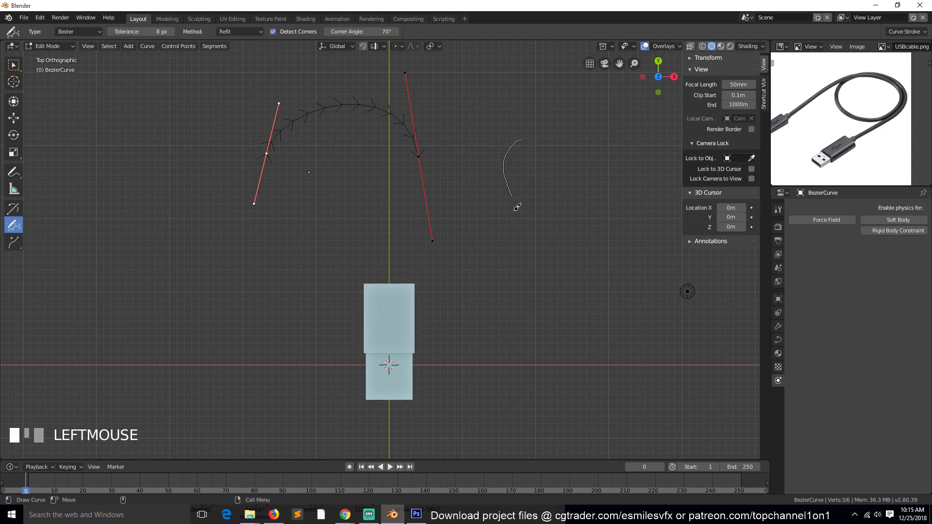
pyautogui.moveTo(517, 207)
pyautogui.mouseDown()
pyautogui.moveTo(511, 262)
pyautogui.moveTo(341, 221)
pyautogui.moveTo(274, 261)
pyautogui.moveTo(320, 287)
pyautogui.moveTo(391, 240)
pyautogui.mouseUp()
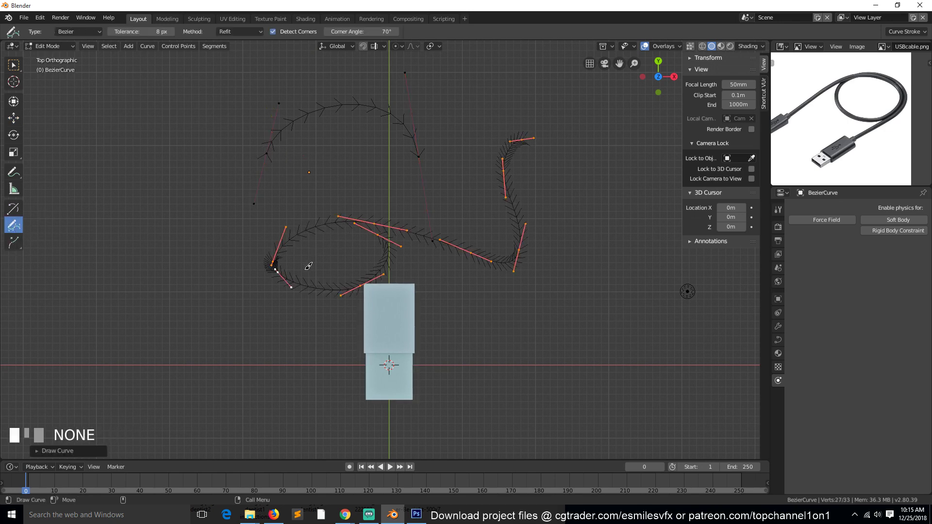
pyautogui.press('Tab')
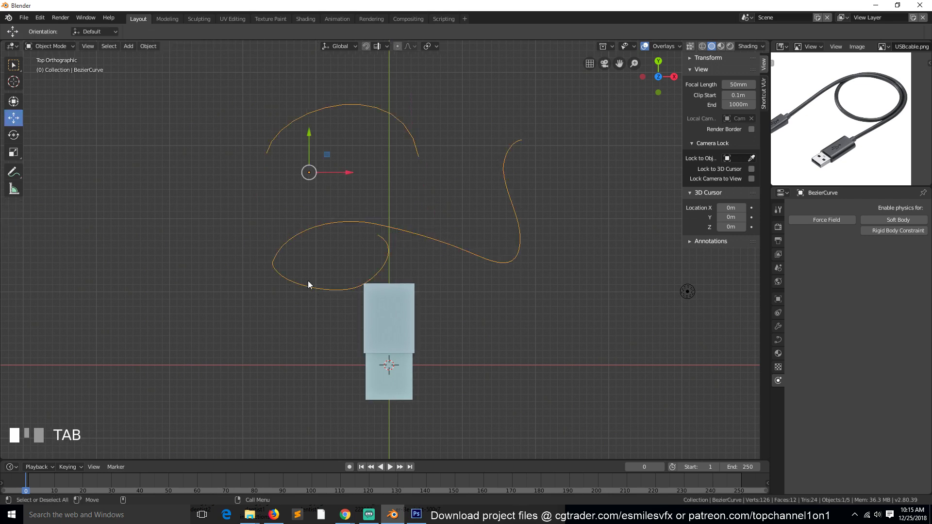
pyautogui.press('Tab')
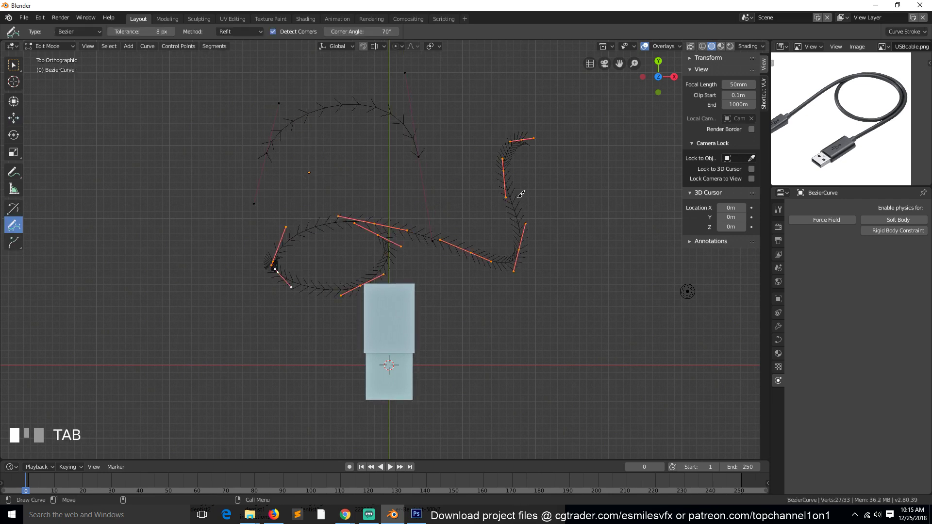
# Delete the vertices of the freehand test stroke and of the original arch from the curve object.
pyautogui.press('x')
pyautogui.click(572, 183)
pyautogui.press('a')
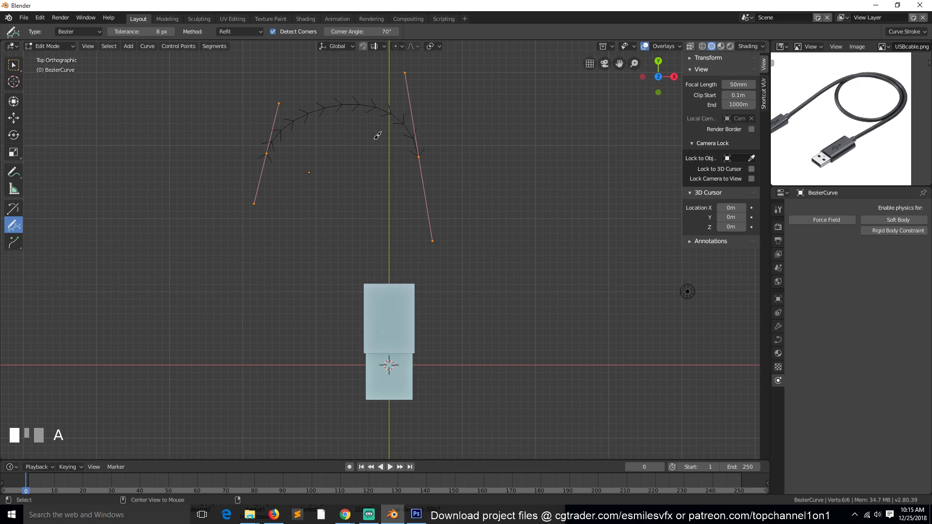
pyautogui.hotkey('alt', 'a')
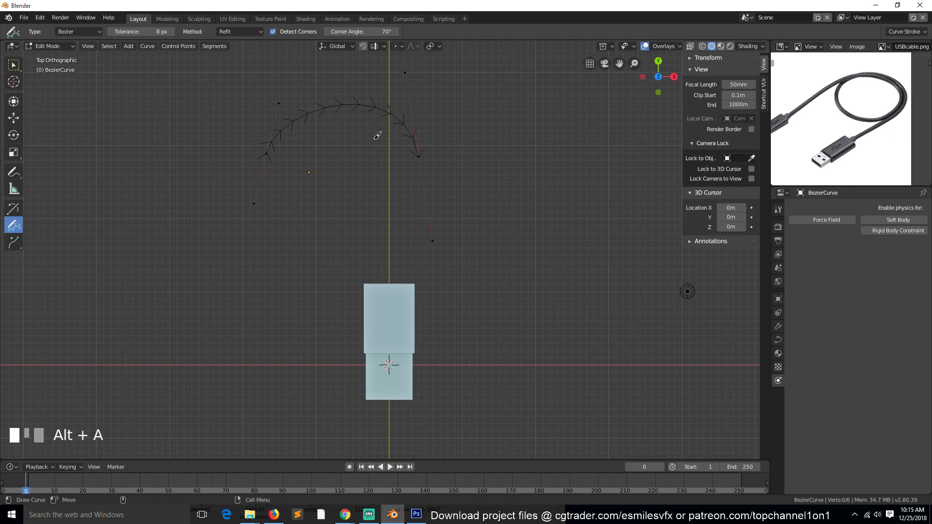
pyautogui.press('a')
pyautogui.press('x')
pyautogui.click(421, 162)
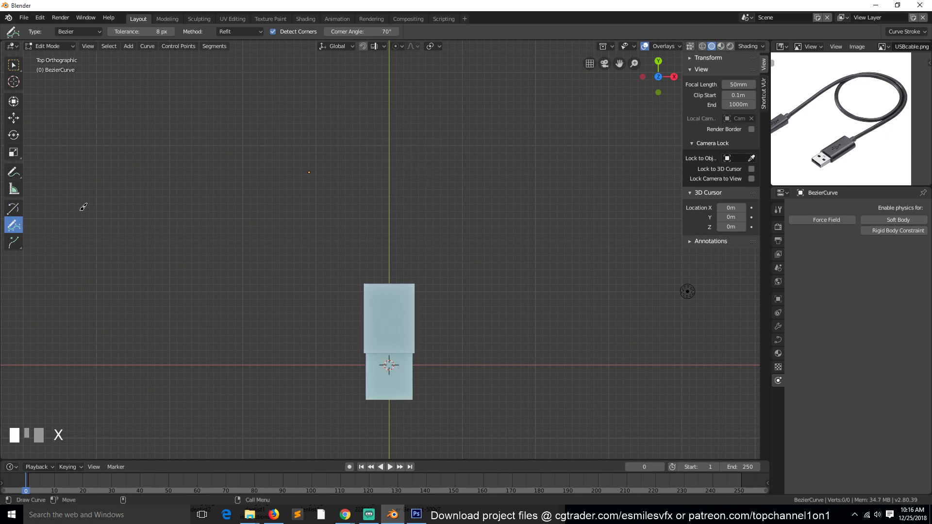
# Draw a freehand cable path from the plug's upper edge upward, around one loop, and down on the left side.
pyautogui.click(11, 228)
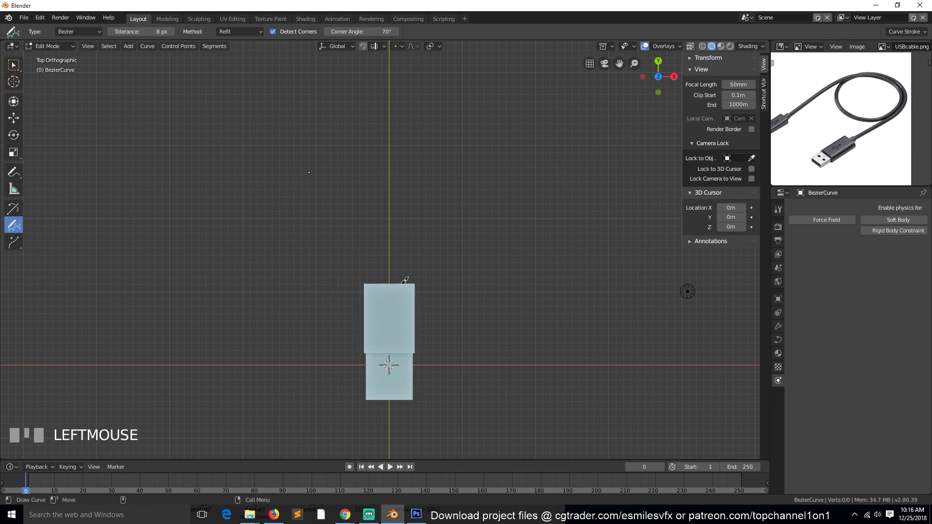
pyautogui.moveTo(401, 285)
pyautogui.mouseDown()
pyautogui.moveTo(397, 203)
pyautogui.moveTo(376, 150)
pyautogui.moveTo(383, 190)
pyautogui.mouseUp()
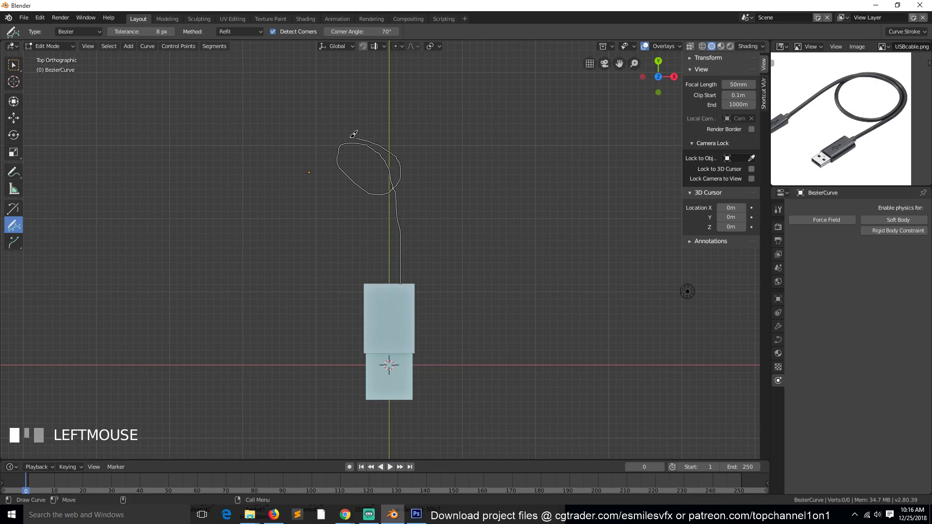
pyautogui.moveTo(354, 134); pyautogui.dragTo(294, 273)
pyautogui.press('Tab')
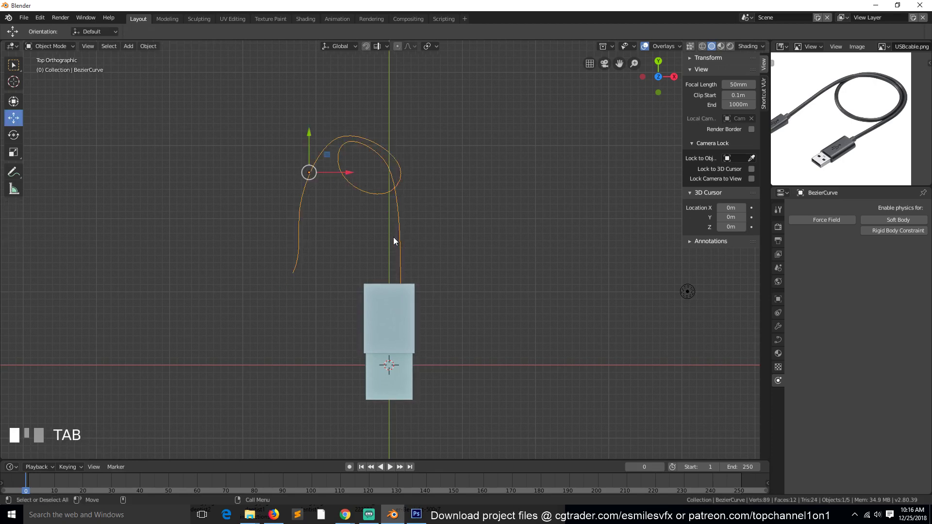
pyautogui.press('Tab')
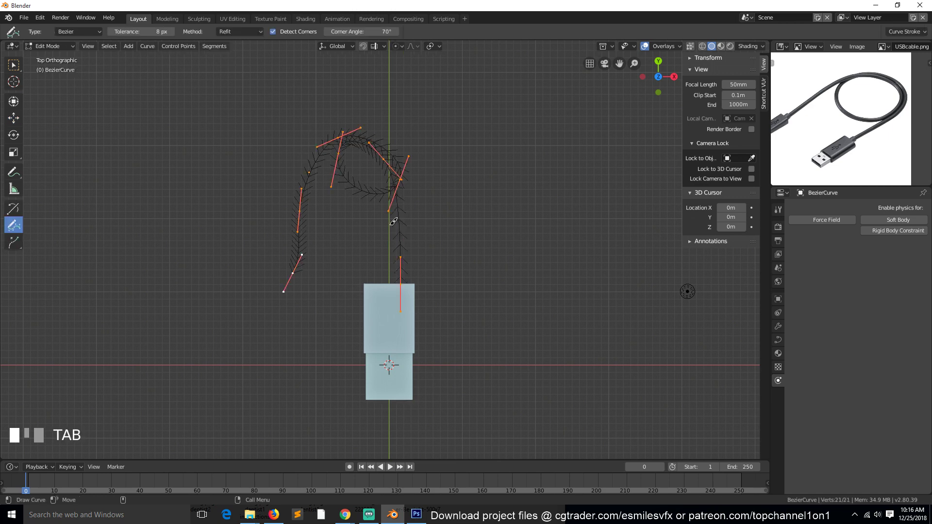
# Move the inner loop's left control point outward and down, and its upper right control point outward and up.
pyautogui.click(15, 116)
pyautogui.click(329, 161)
pyautogui.press('g')
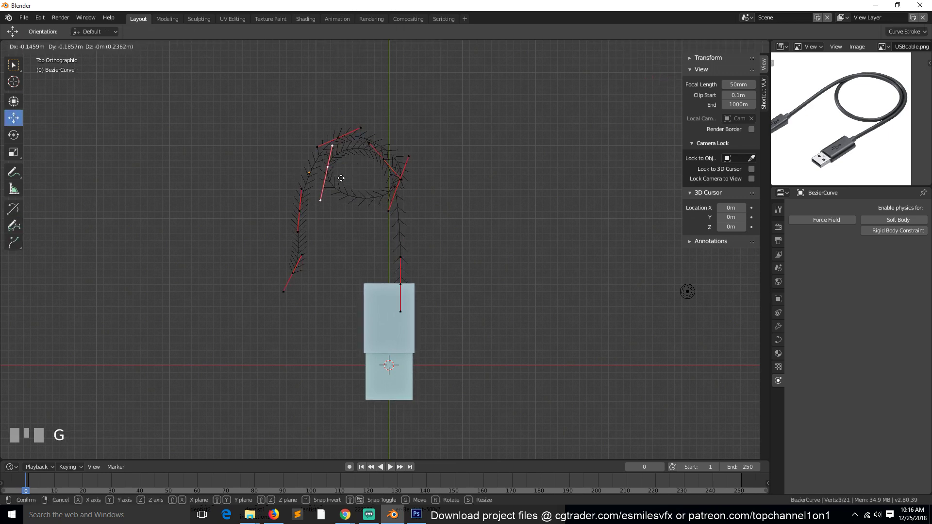
pyautogui.click(346, 174)
pyautogui.click(379, 164)
pyautogui.press('g')
pyautogui.click(389, 150)
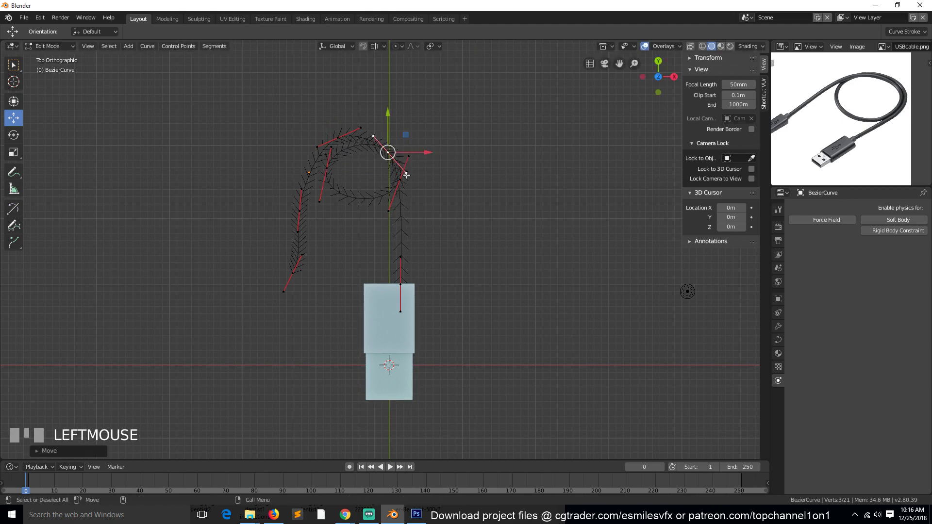
# Move the loop's right control point outward and the outer arc's top control point upward to enlarge the loop.
pyautogui.click(400, 175)
pyautogui.press('g')
pyautogui.click(410, 171)
pyautogui.click(338, 138)
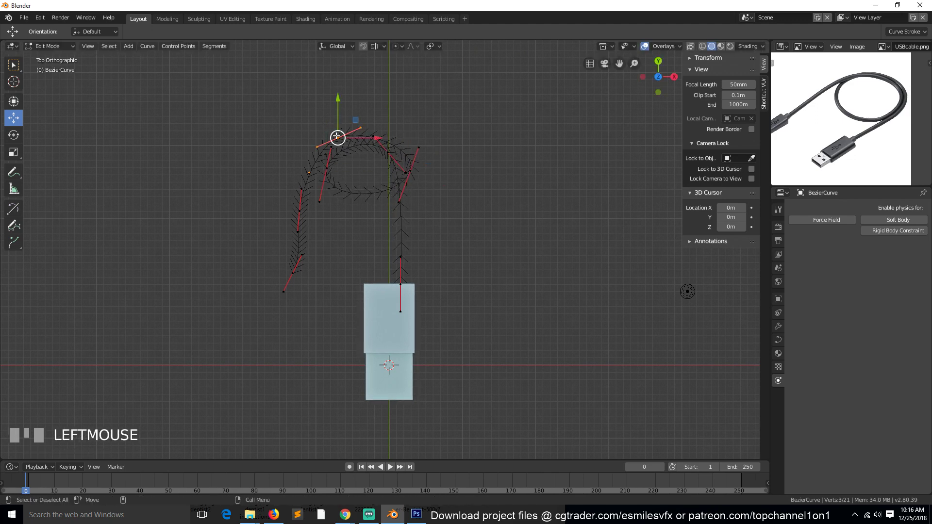
pyautogui.press('g')
pyautogui.click(343, 129)
# Rotate the loop's right control point upright and lengthen its handles, and lengthen the handles of the inner upper right point.
pyautogui.click(413, 174)
pyautogui.press('r')
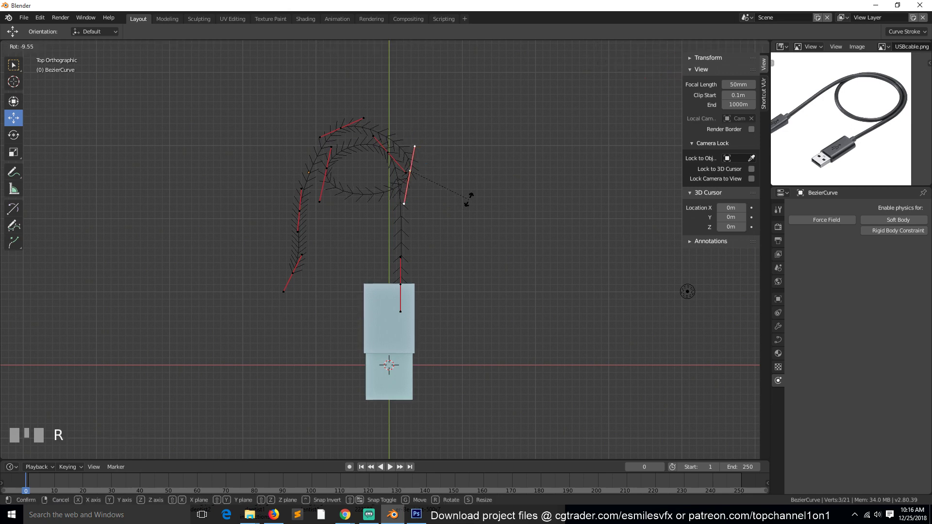
pyautogui.click(456, 206)
pyautogui.press('s')
pyautogui.click(450, 254)
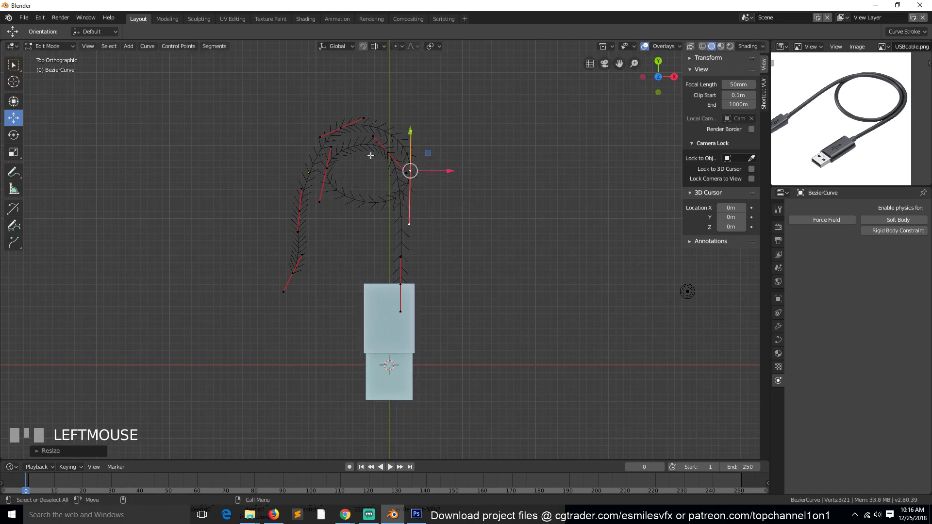
pyautogui.click(389, 151)
pyautogui.press('s')
pyautogui.click(470, 227)
# Move the free left end of the curve down and inward, and return to Object Mode.
pyautogui.click(300, 208)
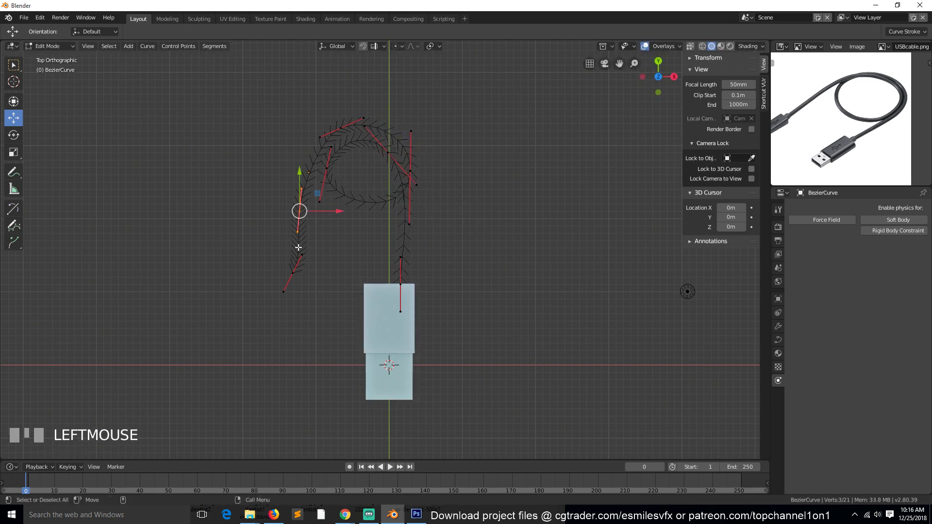
pyautogui.click(293, 273)
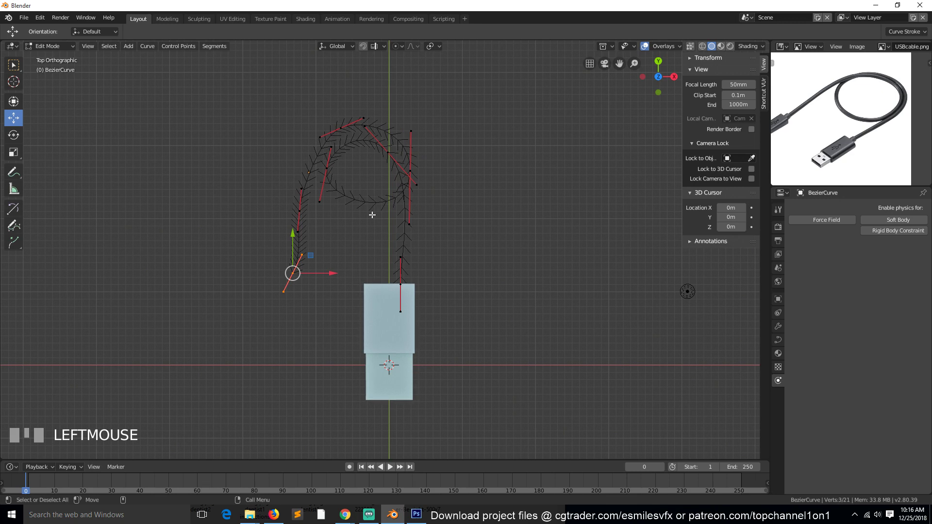
pyautogui.press('g')
pyautogui.click(384, 298)
pyautogui.press('Tab')
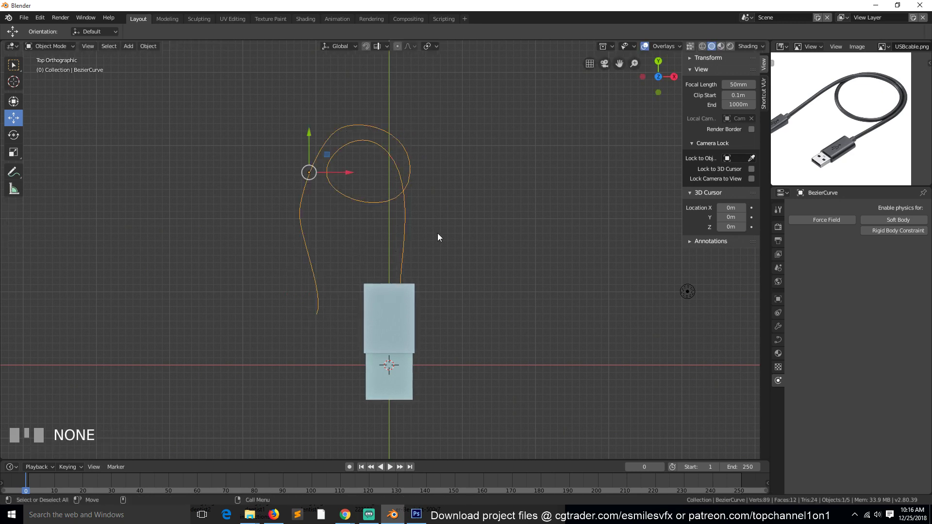
# Scale up the whole curve and move it so its right end meets the middle of the plug's upper edge.
pyautogui.press('s')
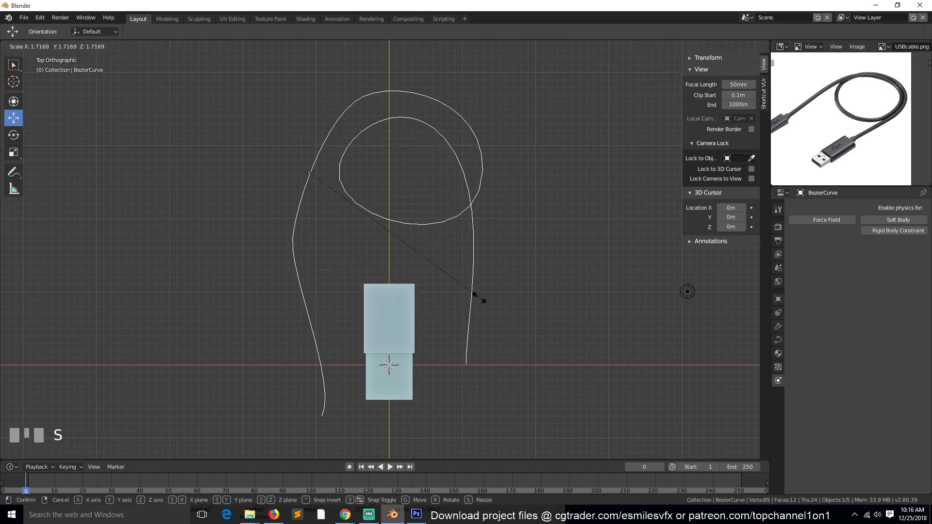
pyautogui.click(491, 298)
pyautogui.press('g')
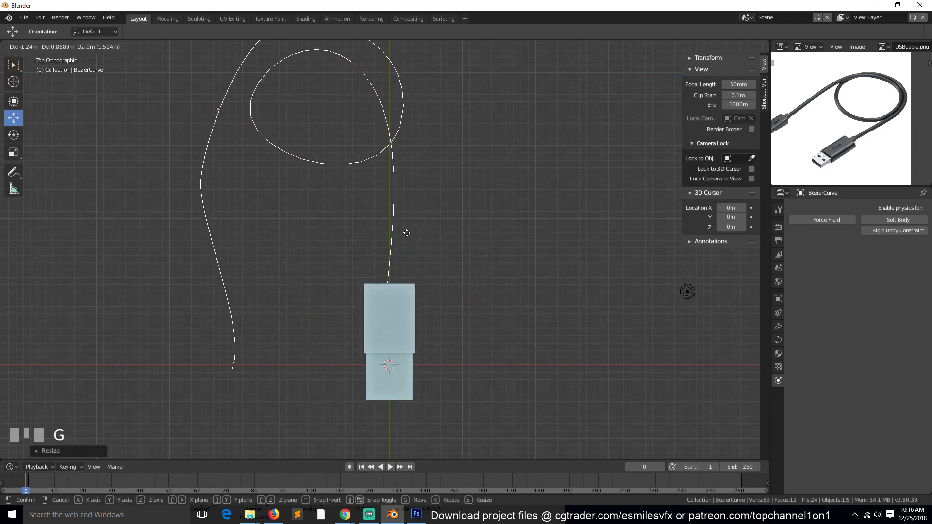
pyautogui.click(407, 238)
# In Edit Mode, move the left strand's middle control point inward and rotate the free end point nearly vertical.
pyautogui.scroll(-3, 407, 238)
pyautogui.press('Tab')
pyautogui.click(278, 207)
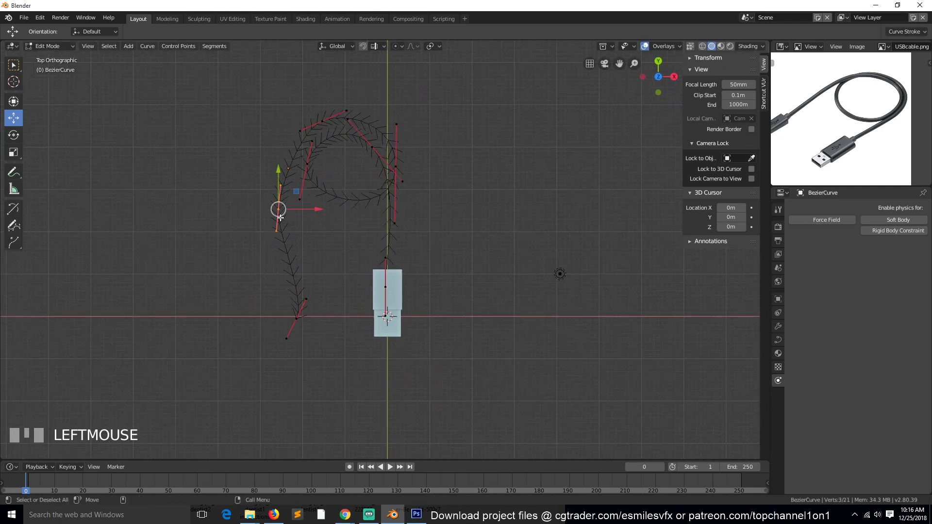
pyautogui.moveTo(291, 209); pyautogui.dragTo(311, 217)
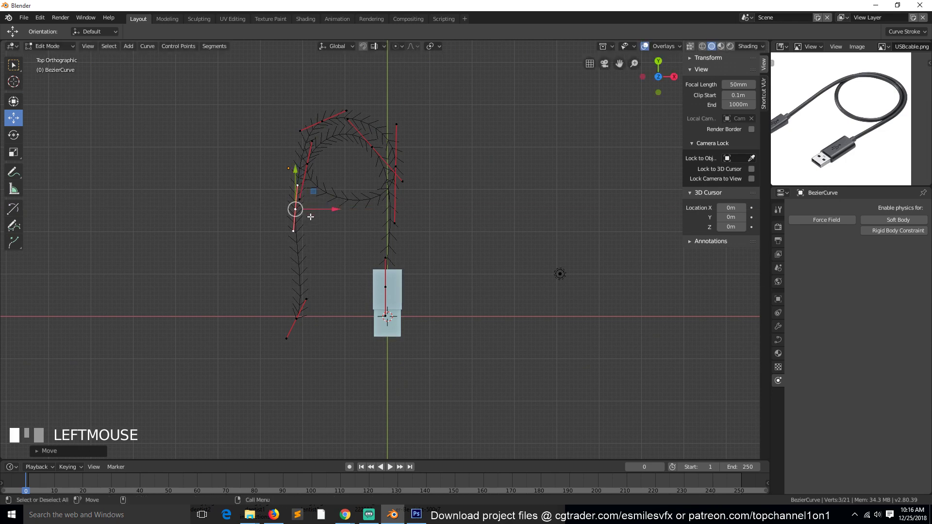
pyautogui.click(300, 320)
pyautogui.press('r')
pyautogui.click(337, 267)
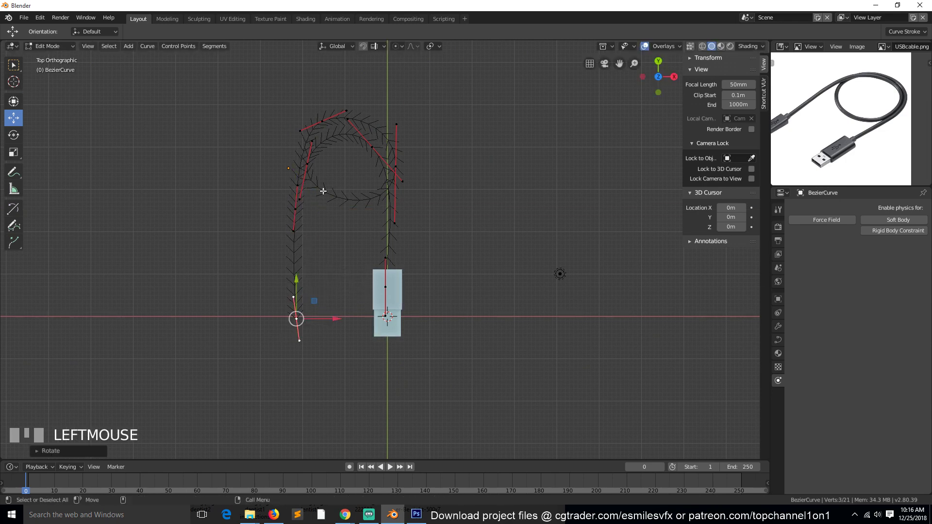
# Shift the left strand's middle control point slightly downward.
pyautogui.click(299, 200)
pyautogui.press('g')
pyautogui.rightClick(298, 199)
pyautogui.click(294, 208)
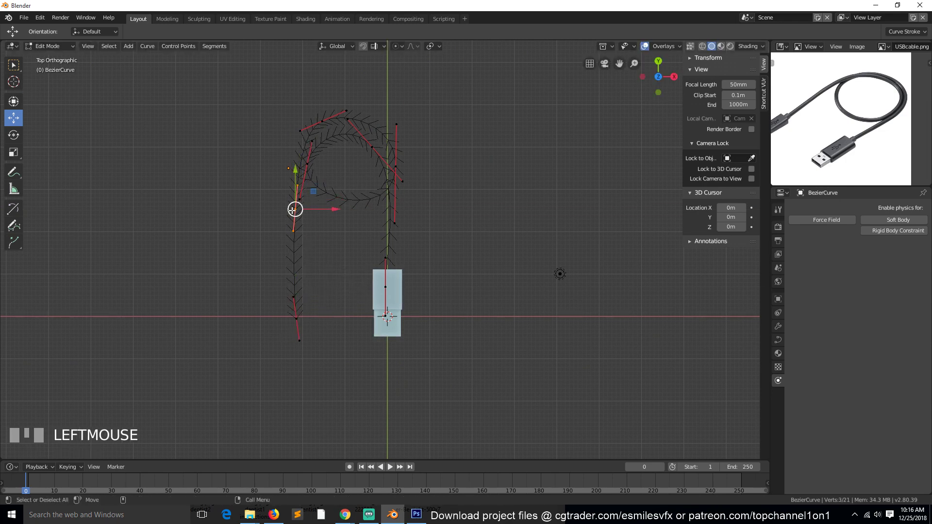
pyautogui.press('g')
pyautogui.click(311, 212)
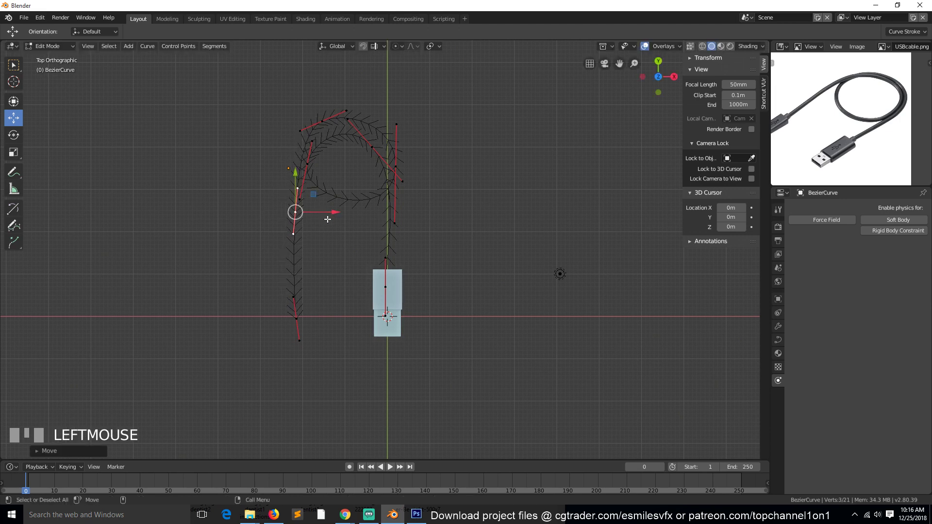
# Try deleting the left strand's middle control point, and undo the deletion.
pyautogui.press('x')
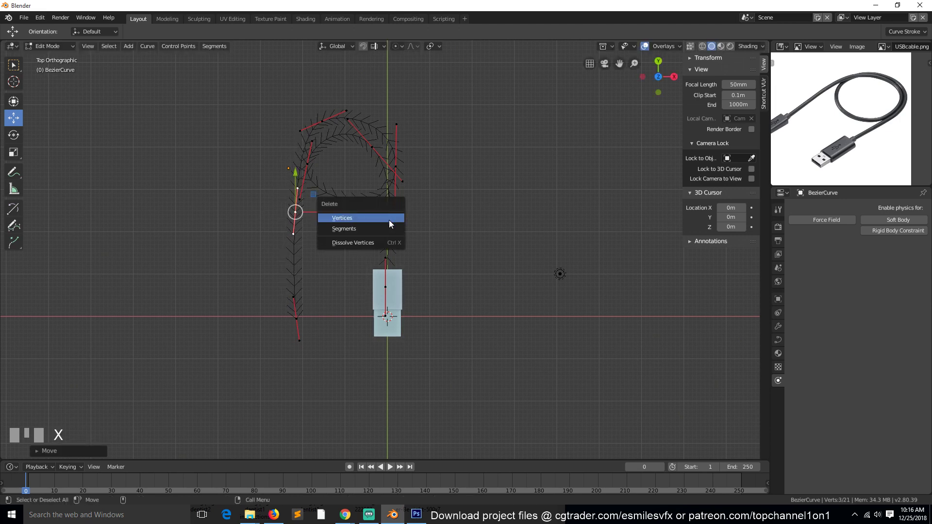
pyautogui.click(390, 218)
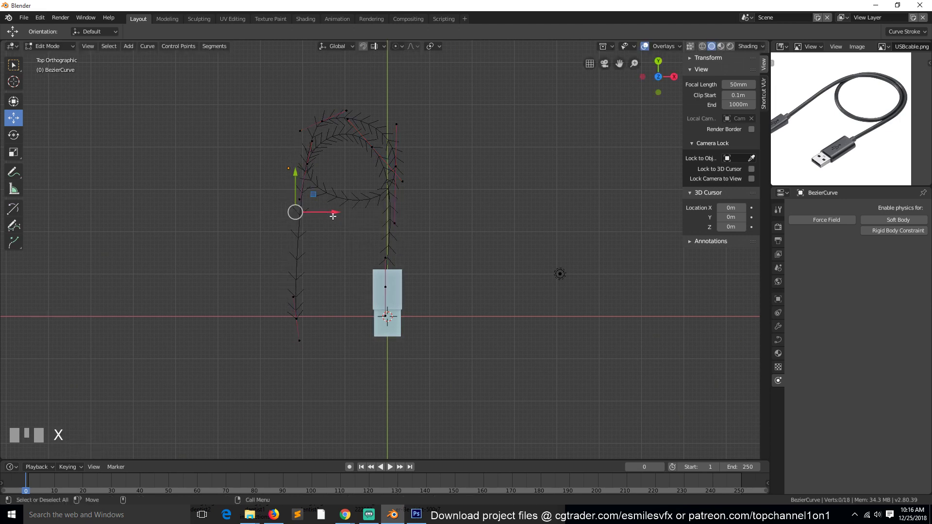
pyautogui.hotkey('ctrl', 'z')
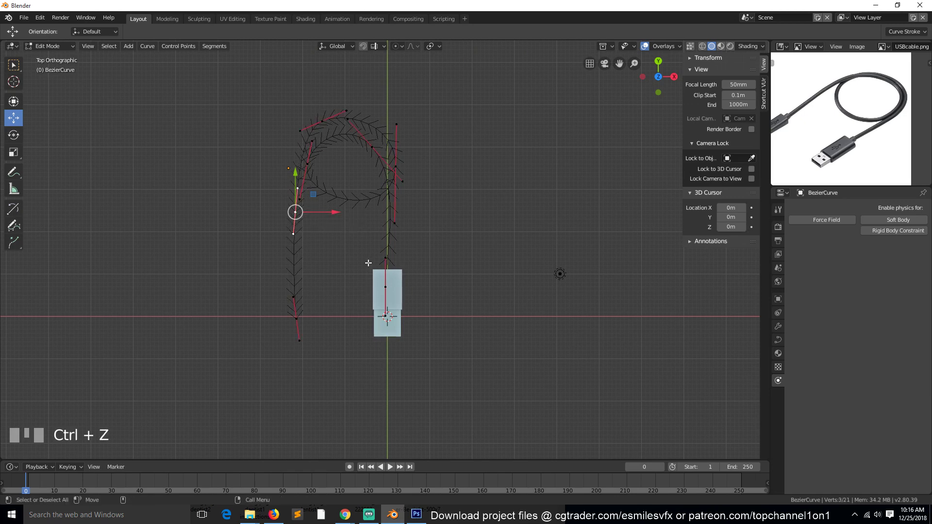
# Move the outer arc's top control point right and up, rotate it nearly horizontal, and lengthen its handles.
pyautogui.click(321, 127)
pyautogui.press('g')
pyautogui.click(336, 125)
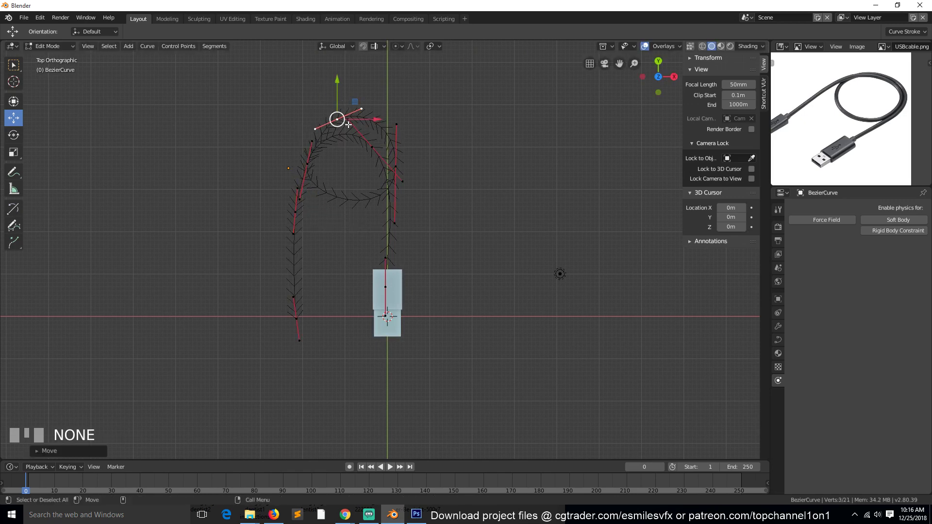
pyautogui.press('r')
pyautogui.click(421, 150)
pyautogui.press('s')
pyautogui.click(441, 158)
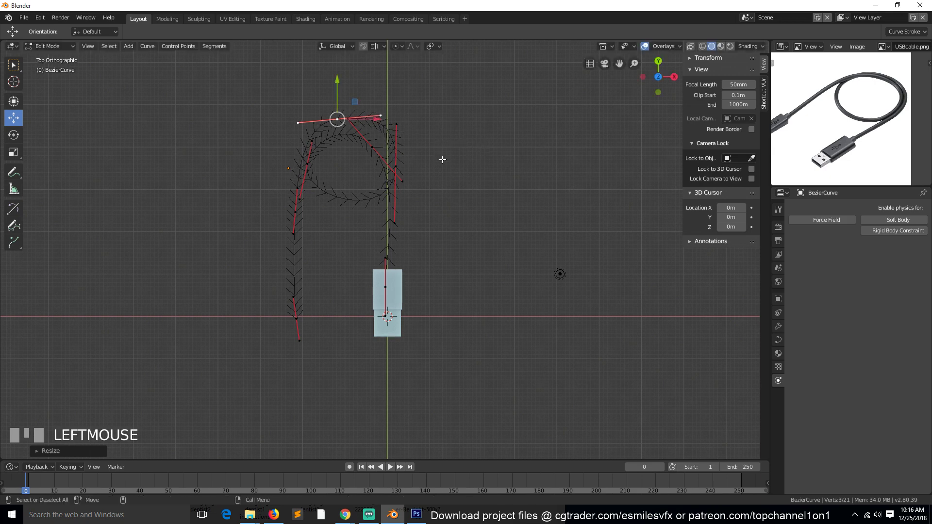
# Shorten the handles of the loop's right control point.
pyautogui.click(396, 167)
pyautogui.press('s')
pyautogui.click(444, 196)
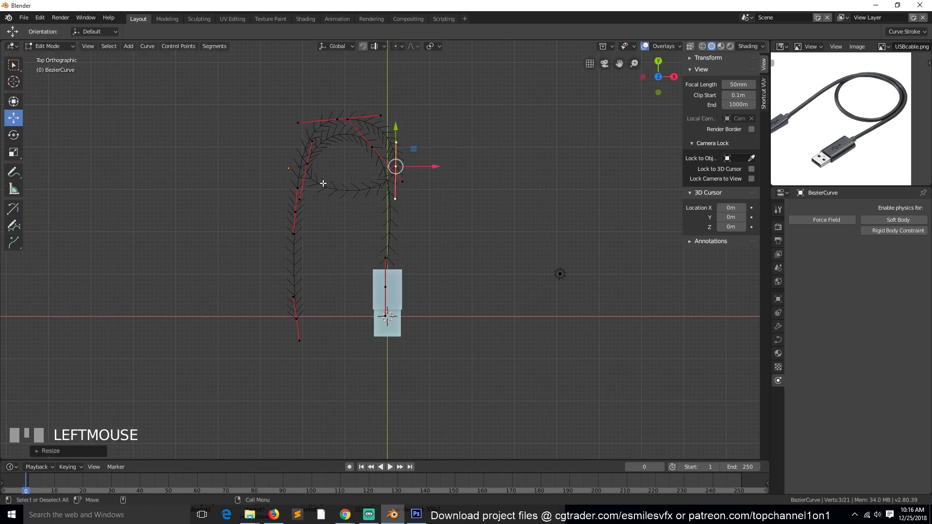
# Rotate the inner loop's left control point, scale its handles and move it inward to round the loop, and return to Object Mode.
pyautogui.click(307, 165)
pyautogui.press('r')
pyautogui.click(342, 194)
pyautogui.press('s')
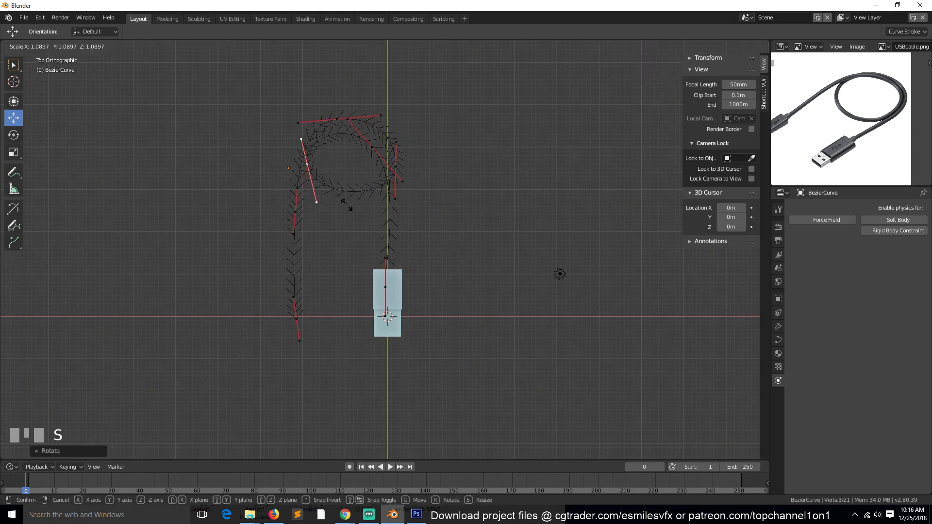
pyautogui.click(350, 208)
pyautogui.press('g')
pyautogui.click(365, 221)
pyautogui.press('Tab')
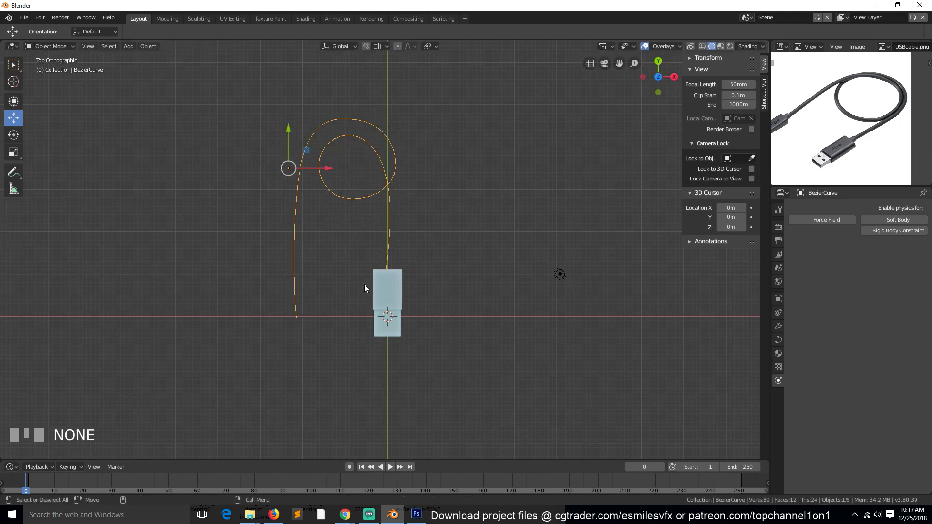
# Delete the two lower control points of the curve's left strand and return to Object Mode.
pyautogui.press('Tab')
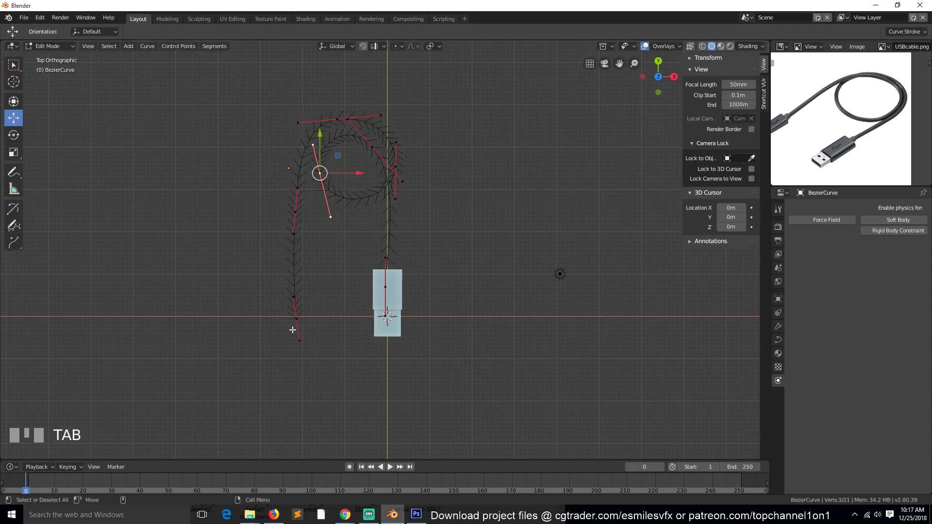
pyautogui.click(297, 319)
pyautogui.keyDown('shift'); pyautogui.click(297, 195); pyautogui.keyUp('shift')
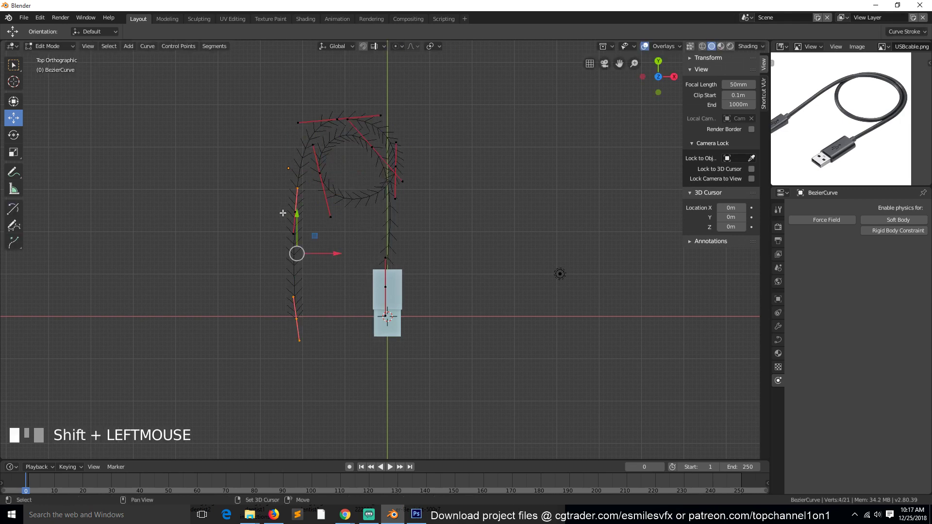
pyautogui.keyDown('shift'); pyautogui.click(304, 213); pyautogui.keyUp('shift')
pyautogui.press('x')
pyautogui.click(304, 214)
pyautogui.press('Tab')
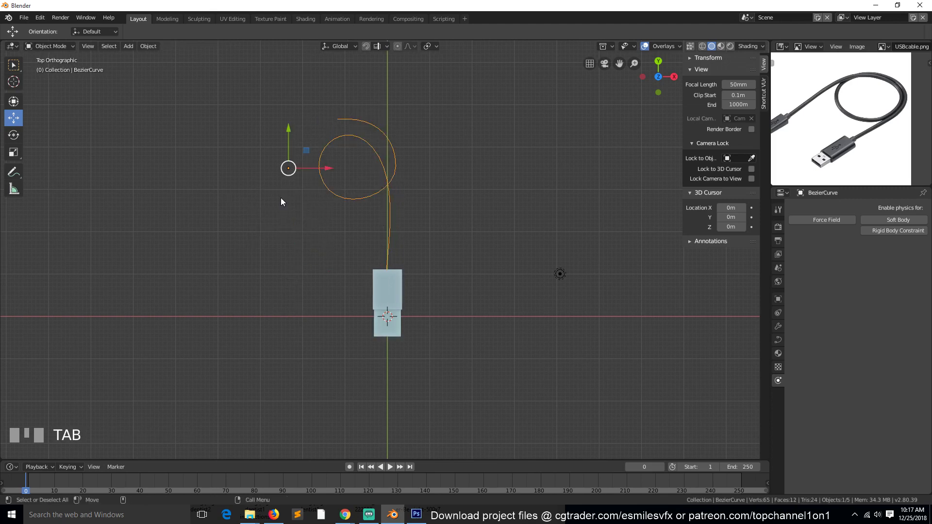
# Try extruding a zigzag chain of four control points from the curve's open end above the loop.
pyautogui.press('Tab')
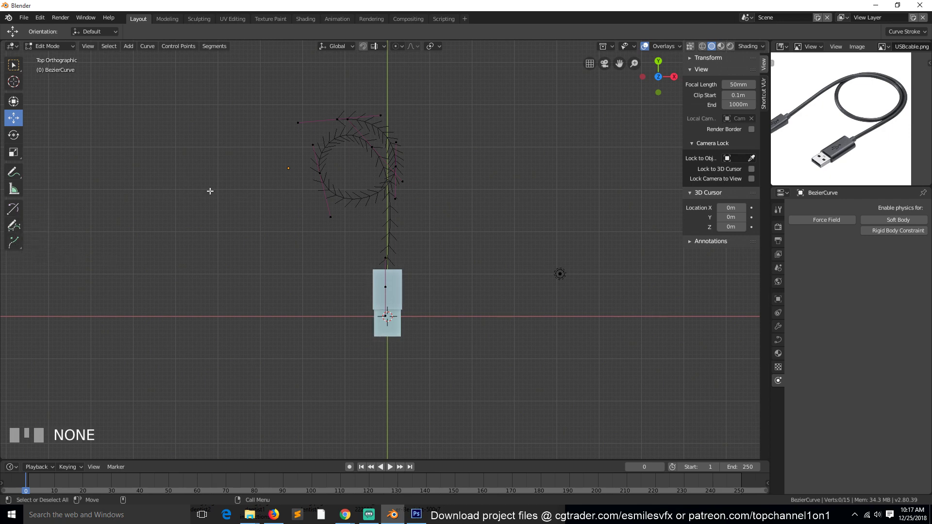
pyautogui.click(338, 118)
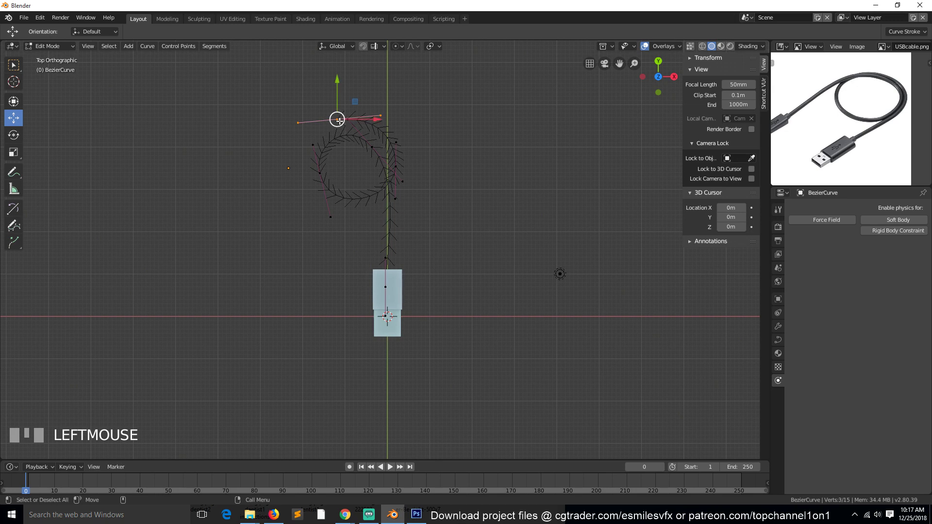
pyautogui.click(14, 241)
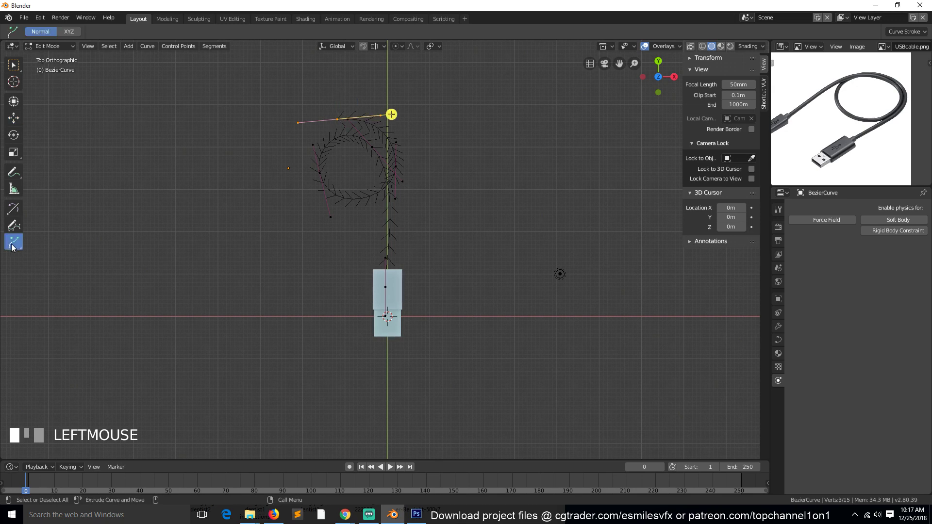
pyautogui.moveTo(327, 131)
pyautogui.mouseDown()
pyautogui.moveTo(275, 150)
pyautogui.moveTo(241, 178)
pyautogui.moveTo(165, 180)
pyautogui.mouseUp()
pyautogui.click(206, 272)
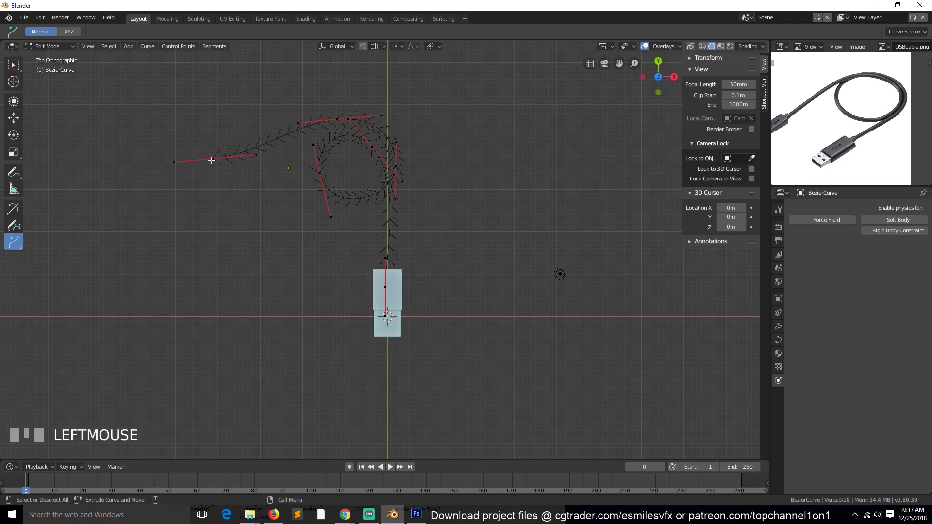
pyautogui.click(204, 209)
pyautogui.click(212, 159)
pyautogui.moveTo(154, 254); pyautogui.dragTo(202, 335)
pyautogui.moveTo(246, 306); pyautogui.dragTo(182, 388)
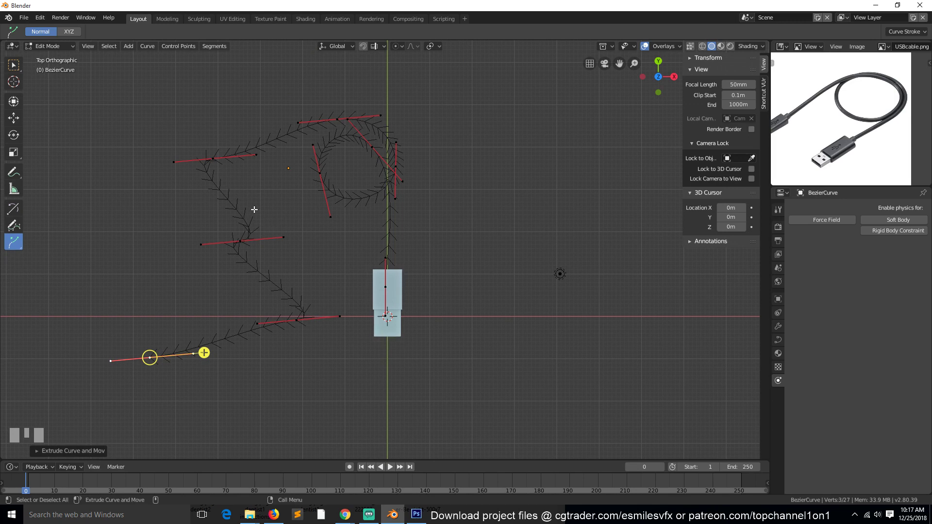
# Delete the four newly extruded control points one by one, back to the open end above the loop.
pyautogui.press('x')
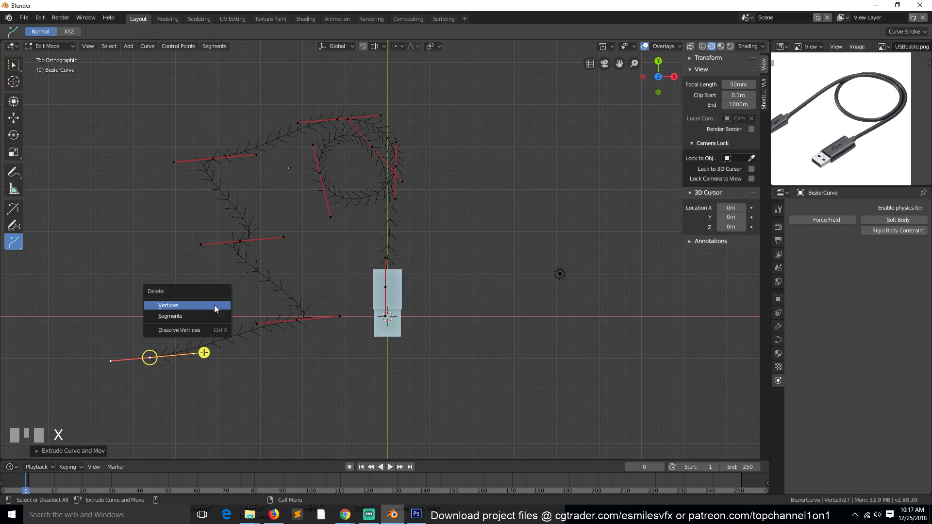
pyautogui.click(214, 305)
pyautogui.click(305, 322)
pyautogui.press('x')
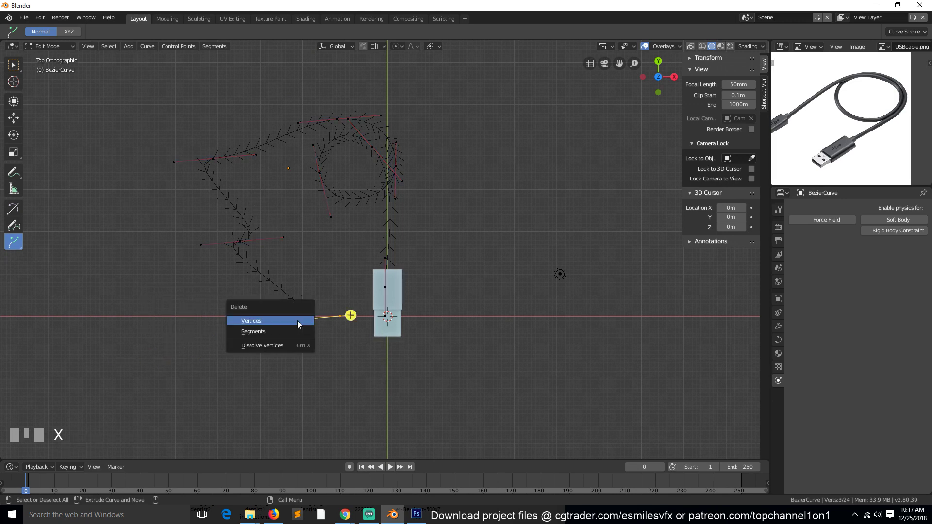
pyautogui.click(297, 321)
pyautogui.click(248, 249)
pyautogui.press('x')
pyautogui.click(249, 249)
pyautogui.press('x')
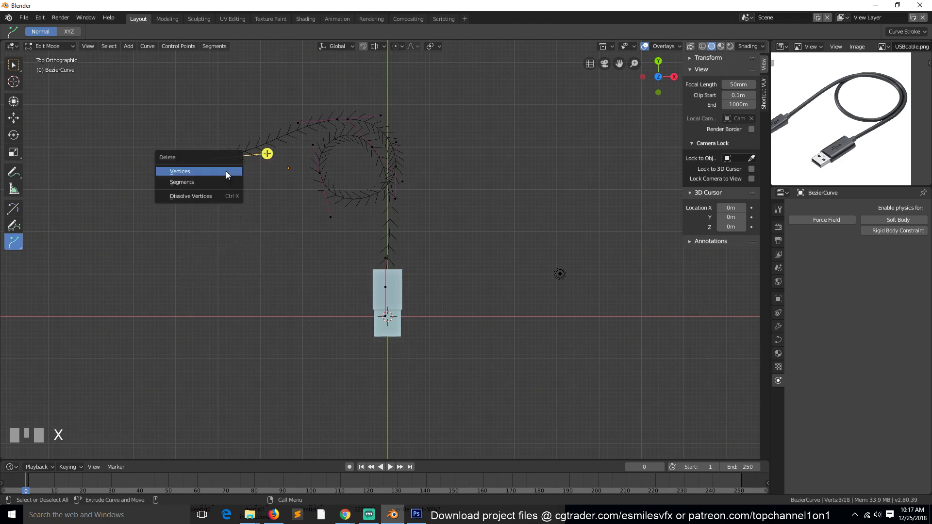
pyautogui.click(226, 171)
# Extrude one control point down and left from the curve's open end, rotate it nearly vertical and move it closer to the loop.
pyautogui.click(335, 121)
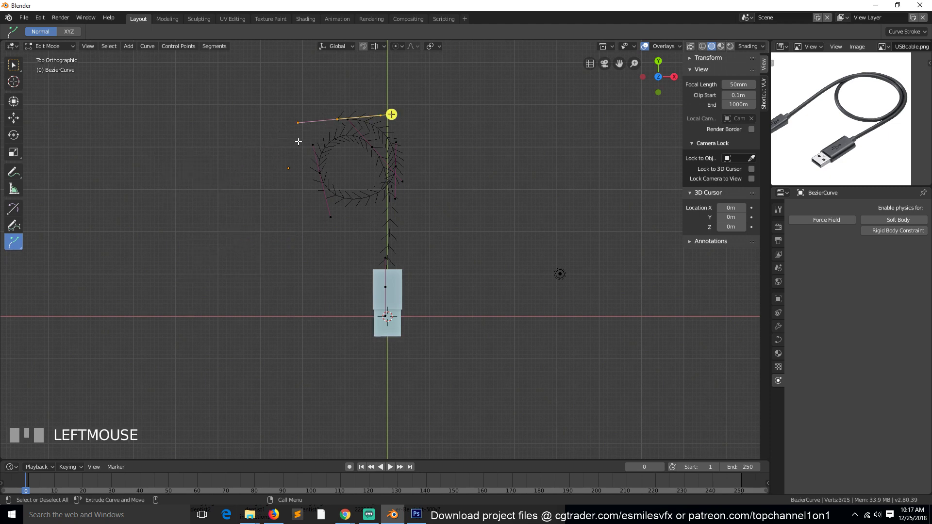
pyautogui.moveTo(265, 201); pyautogui.dragTo(227, 205)
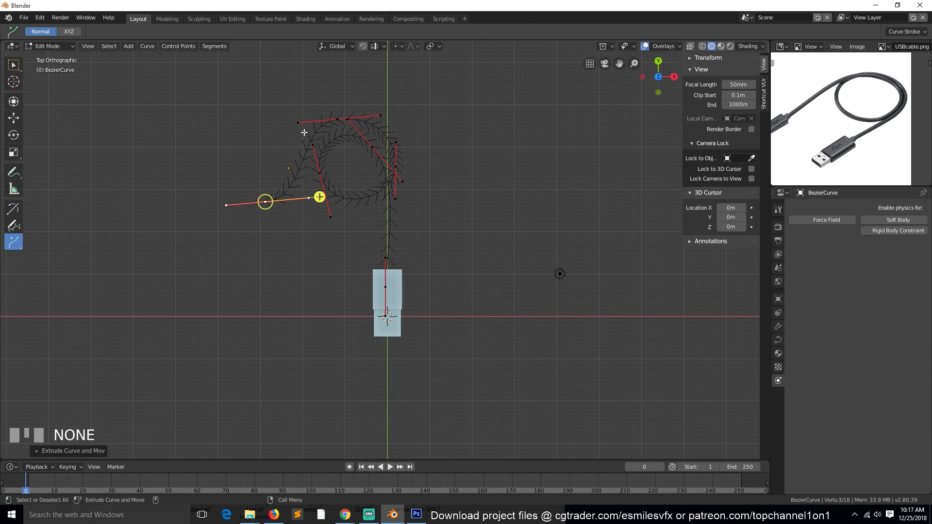
pyautogui.click(13, 118)
pyautogui.press('r')
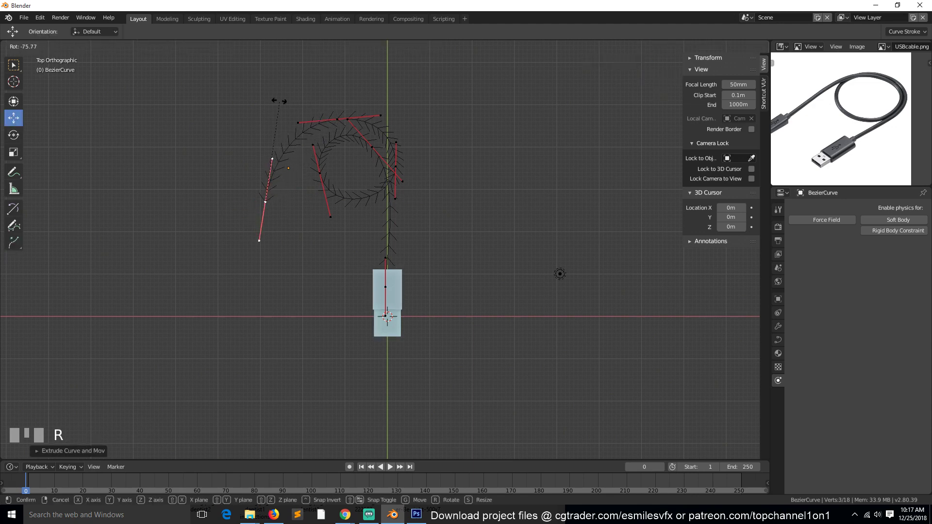
pyautogui.click(307, 179)
pyautogui.press('g')
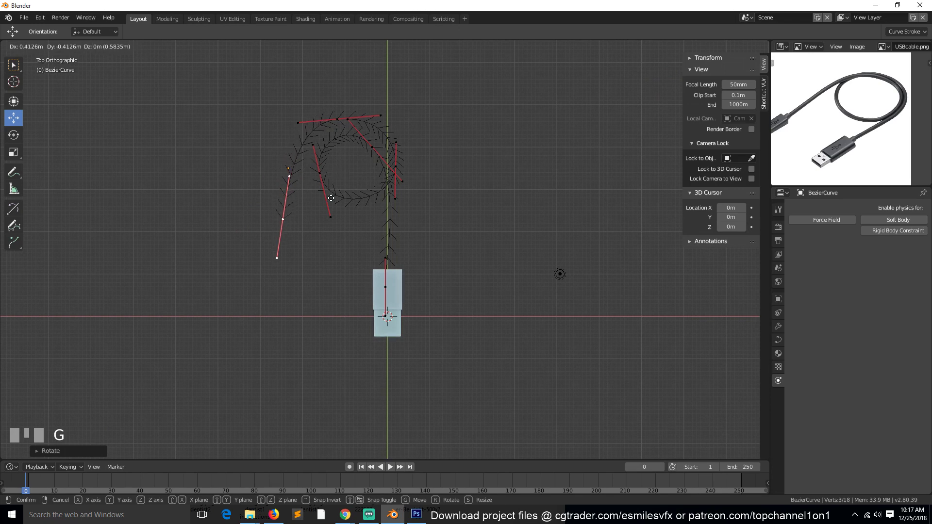
pyautogui.click(340, 194)
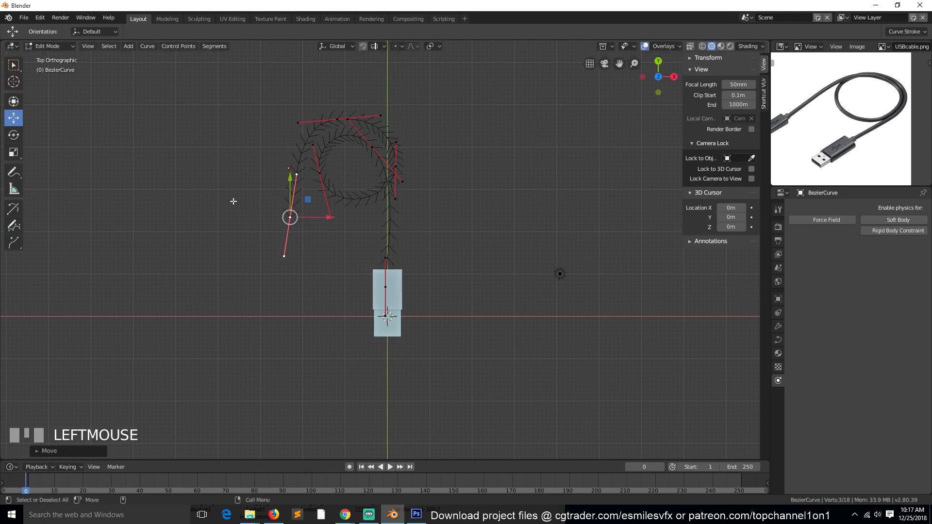
# Extrude the left strand straight down with a new end control point near the red X axis line.
pyautogui.click(13, 242)
pyautogui.moveTo(299, 218); pyautogui.dragTo(303, 314)
pyautogui.click(14, 118)
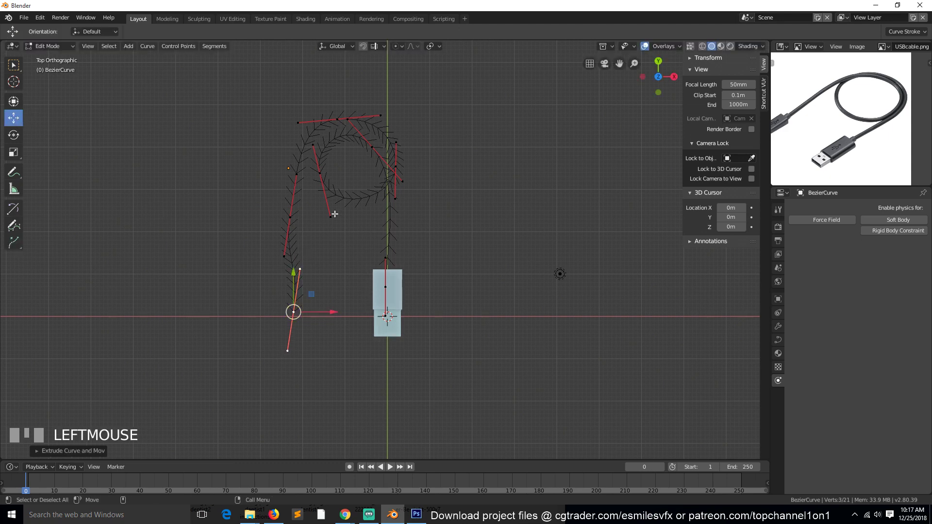
# Rotate the left strand's middle control point upright and move it slightly up and right.
pyautogui.click(305, 212)
pyautogui.press('r')
pyautogui.click(429, 202)
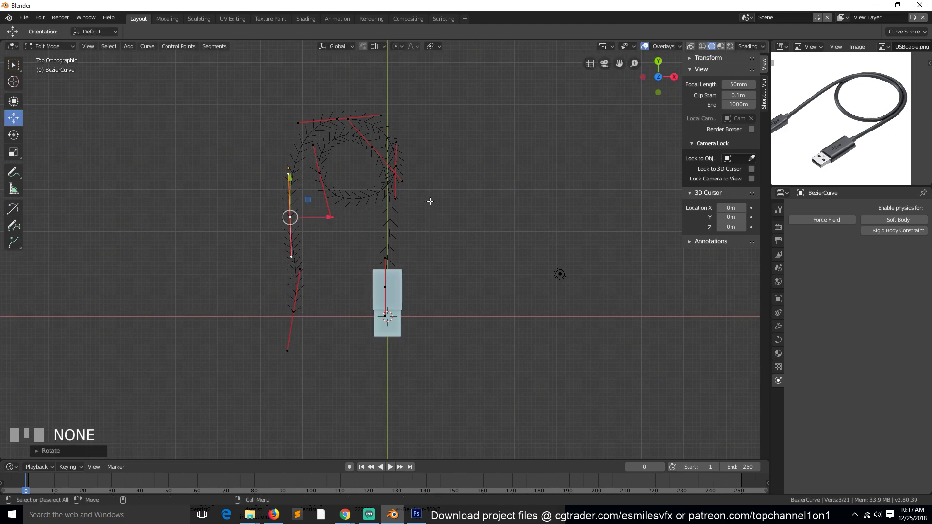
pyautogui.press('g')
pyautogui.click(436, 185)
# Move the outer arc's top control point slightly right and shorten its handles.
pyautogui.press('g')
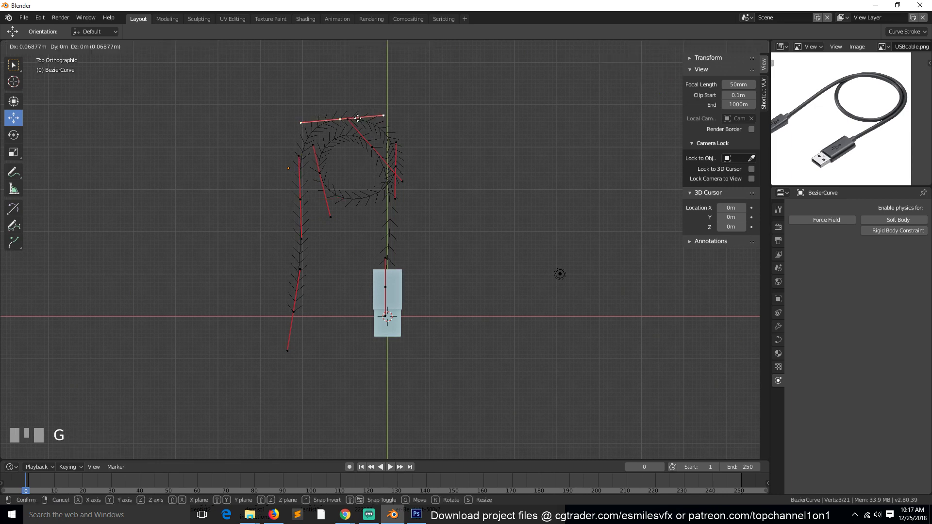
pyautogui.press('s')
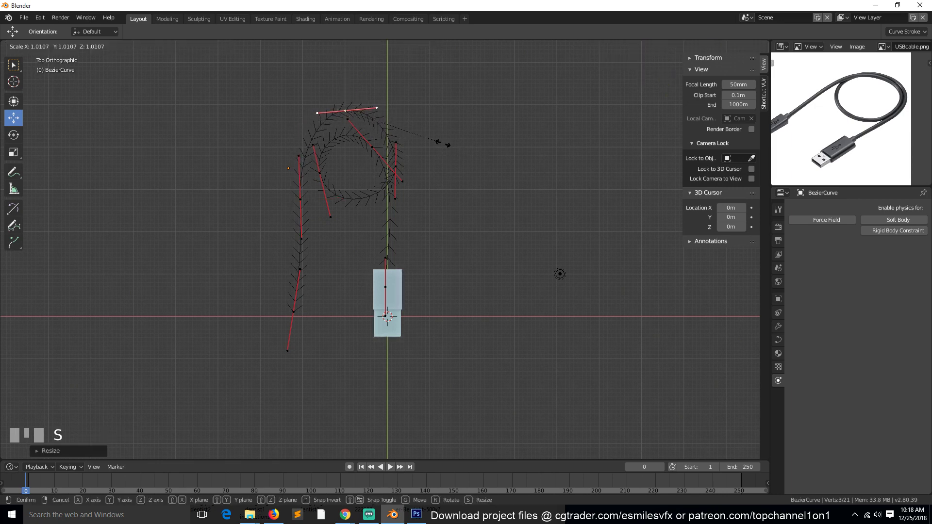
pyautogui.click(456, 143)
pyautogui.press('g')
pyautogui.click(427, 152)
# Rotate the left strand's bottom control point to straighten the cable end, and return to Object Mode.
pyautogui.click(295, 311)
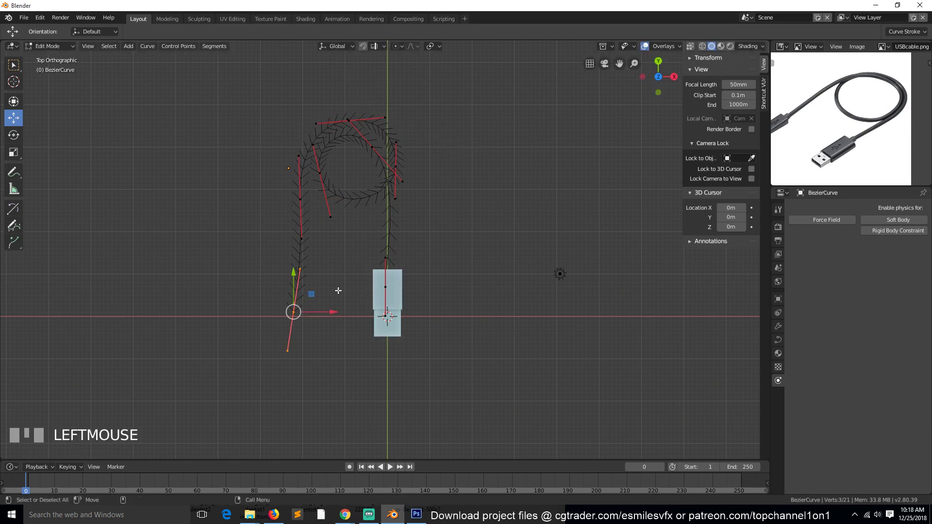
pyautogui.press('r')
pyautogui.click(301, 291)
pyautogui.press('Tab')
pyautogui.press('`')
pyautogui.press('`')
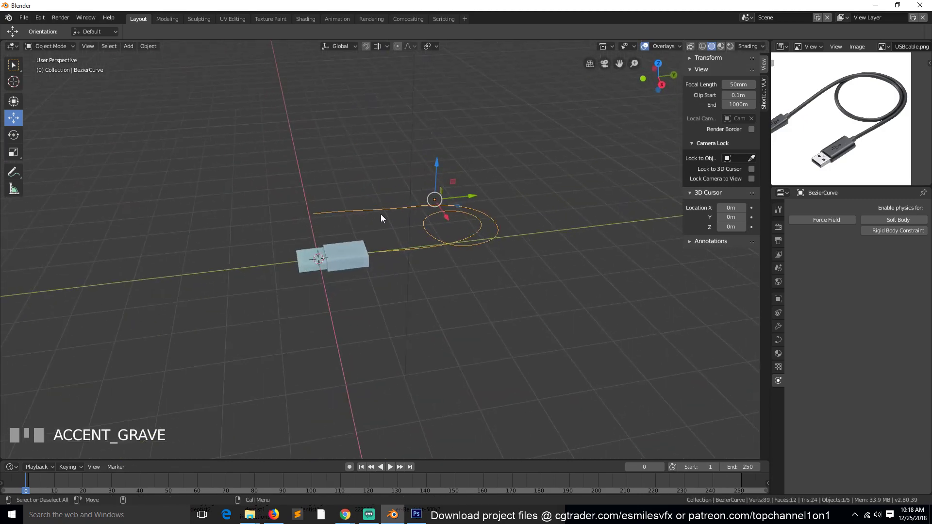
pyautogui.press('`')
pyautogui.press('`')
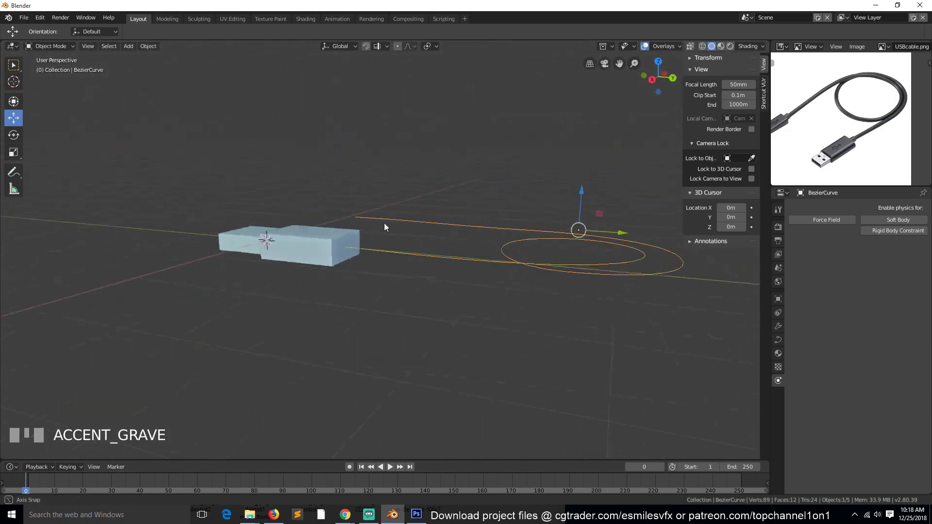
pyautogui.moveTo(383, 223); pyautogui.dragTo(749, 152, button='middle')
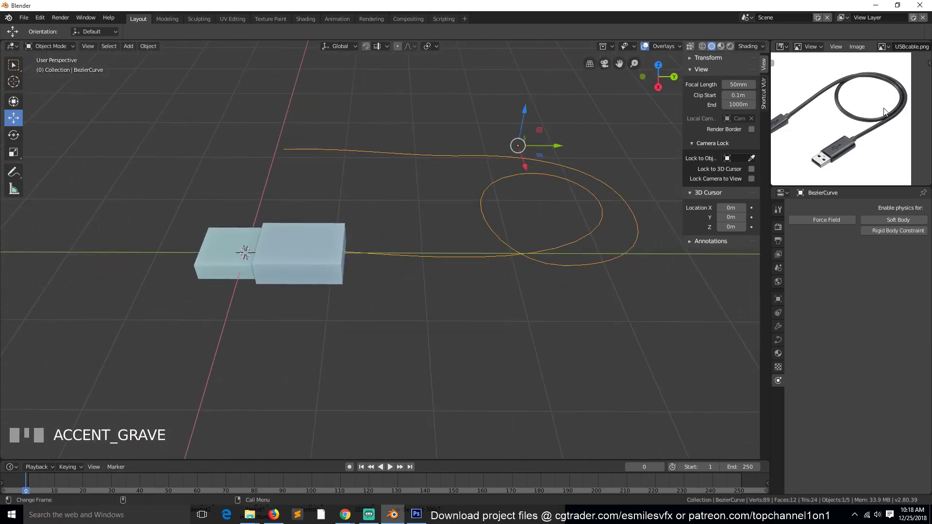